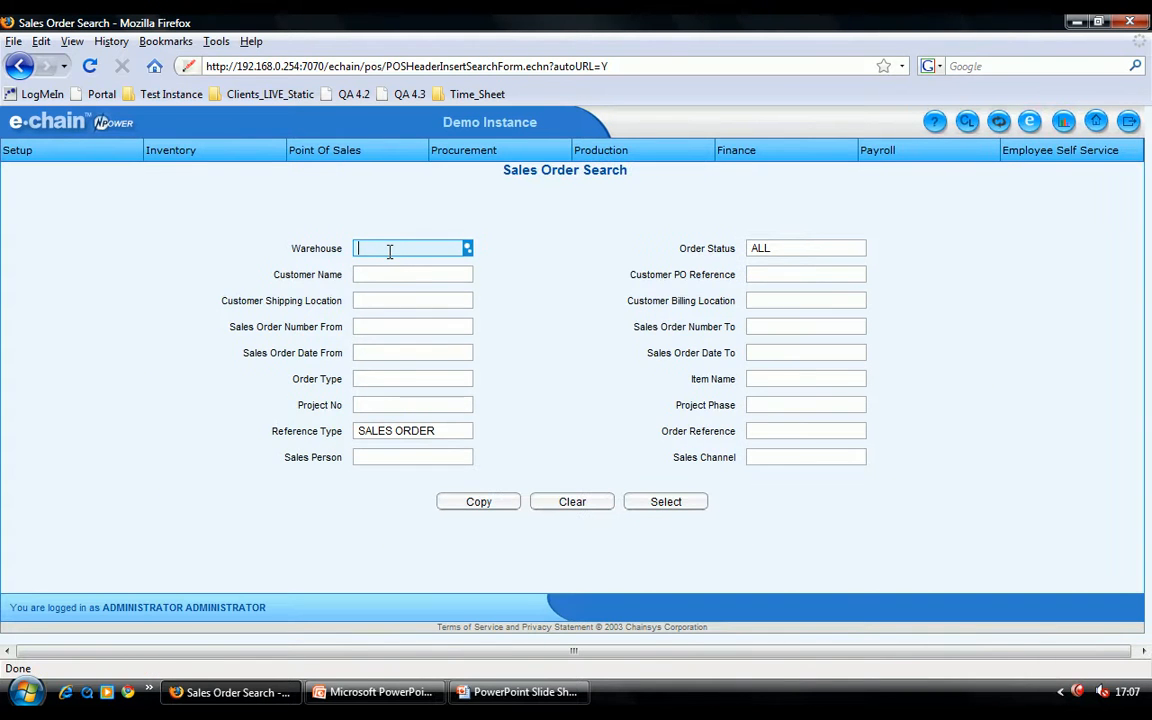
Search the sales orders for warehouse CHAIN SYS and customer EMIRATES PALACE.
{"action": "left_click", "coordinate": [393, 251]}
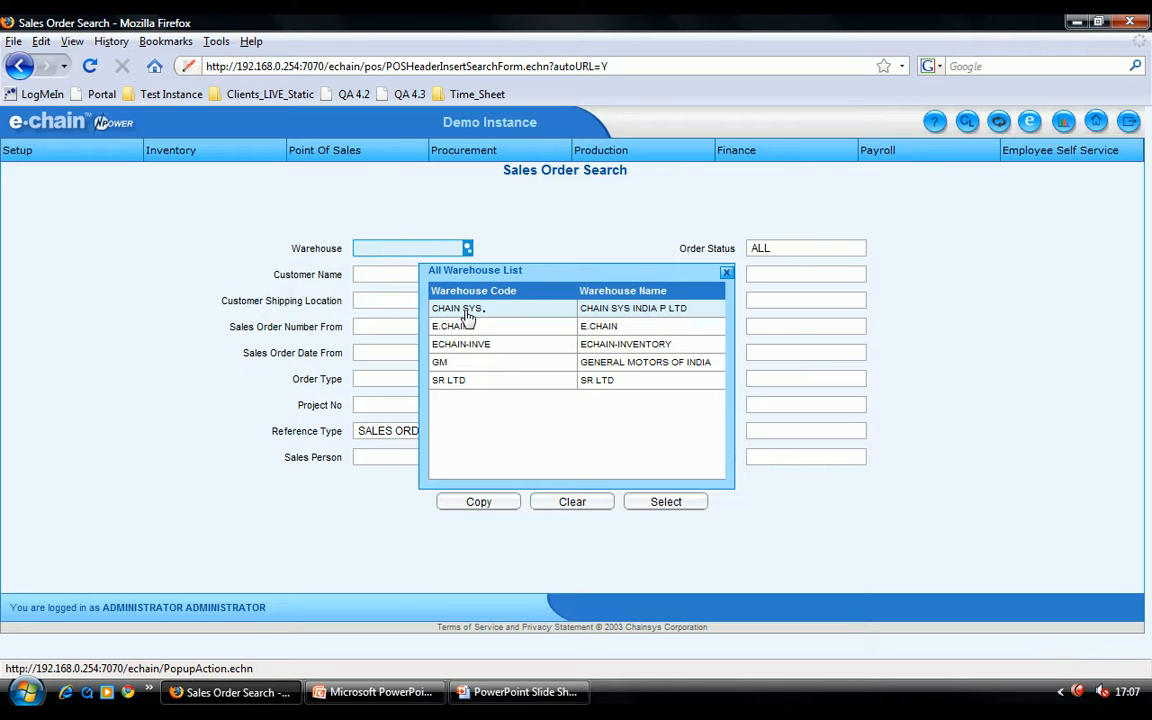
{"action": "double_click", "coordinate": [460, 310]}
{"action": "left_click", "coordinate": [398, 274]}
{"action": "type", "text": "emi"}
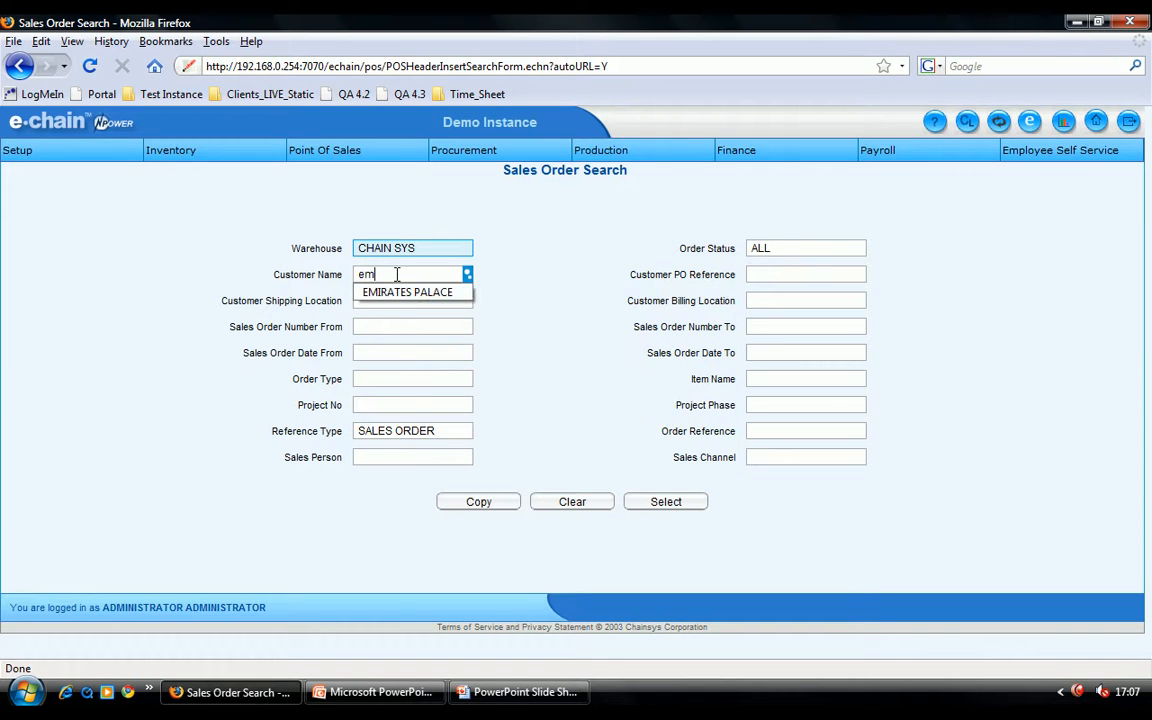
{"action": "left_click", "coordinate": [406, 288]}
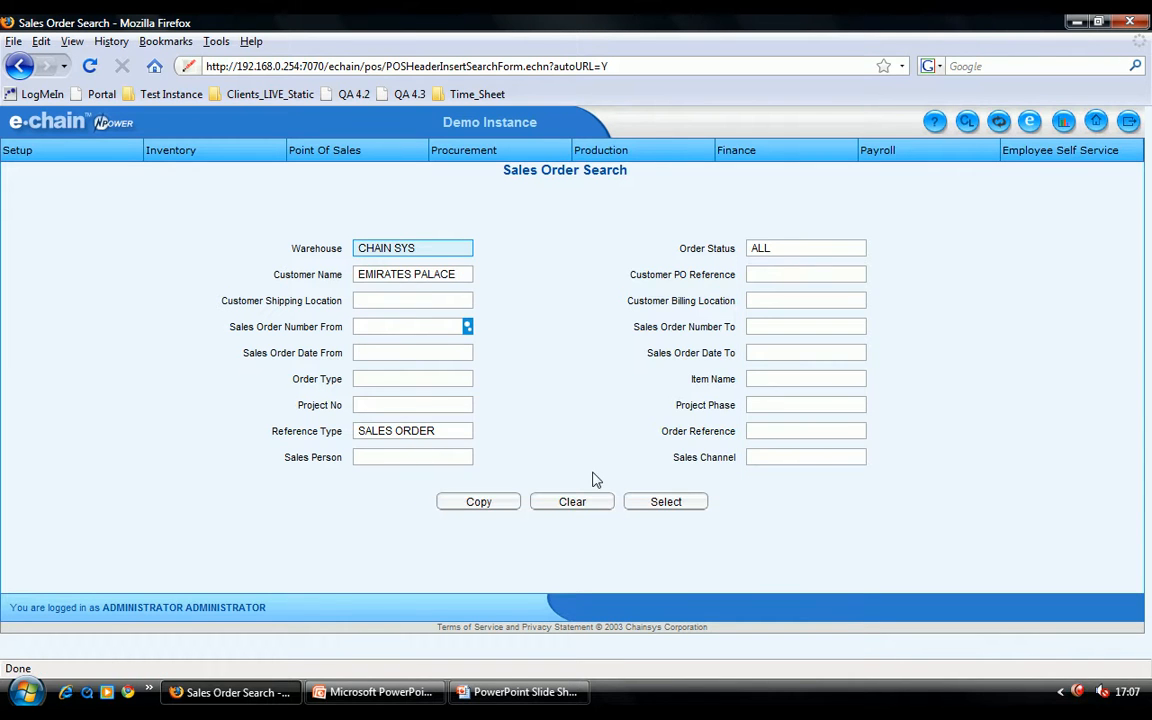
{"action": "left_click", "coordinate": [658, 505]}
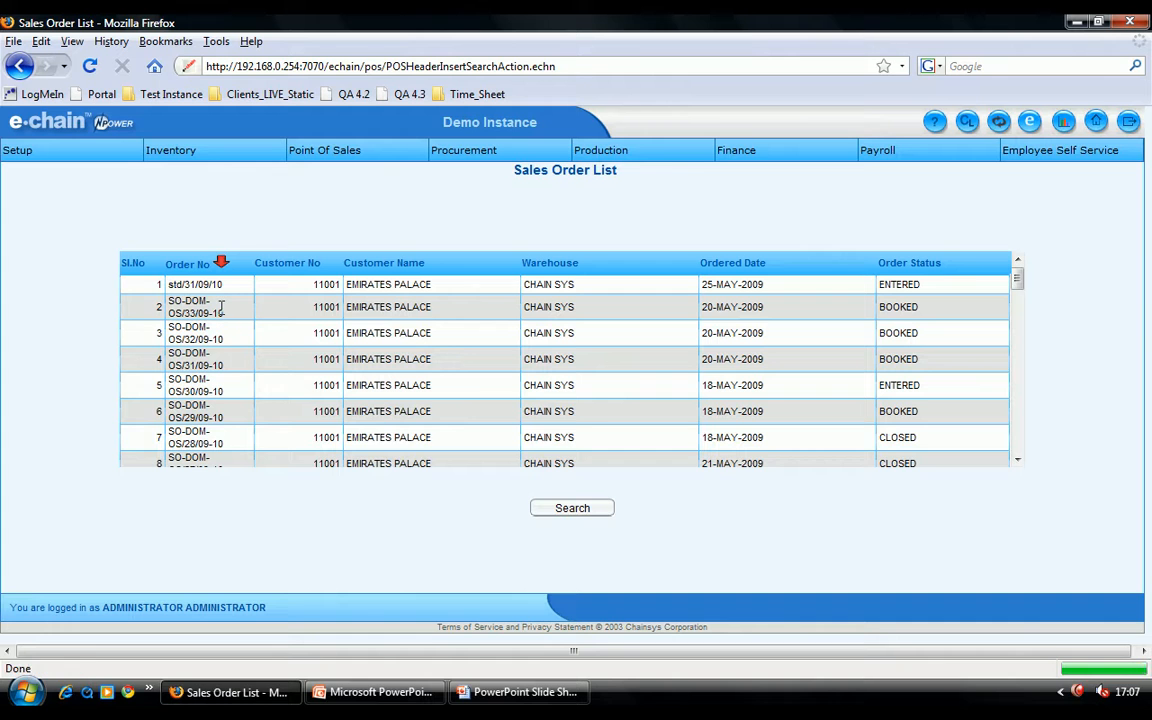
Review the shipping details and shipping method options on the lines of the second listed sales order, and return to its header.
{"action": "left_click", "coordinate": [218, 305]}
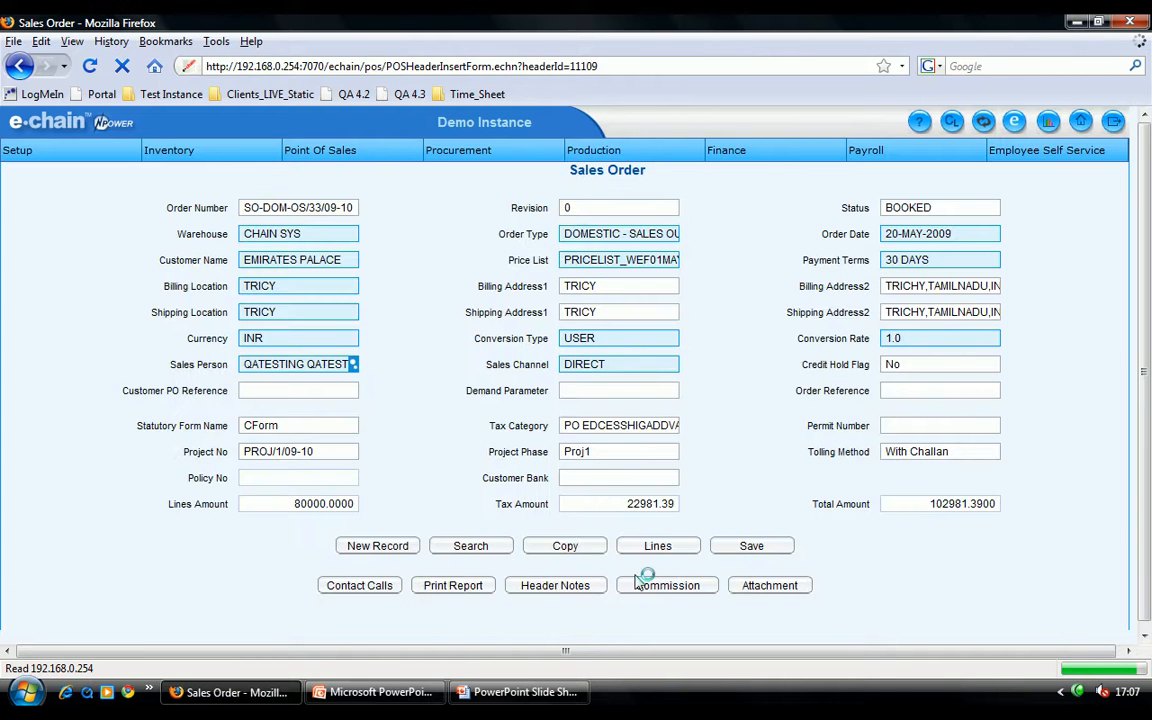
{"action": "left_click", "coordinate": [658, 537]}
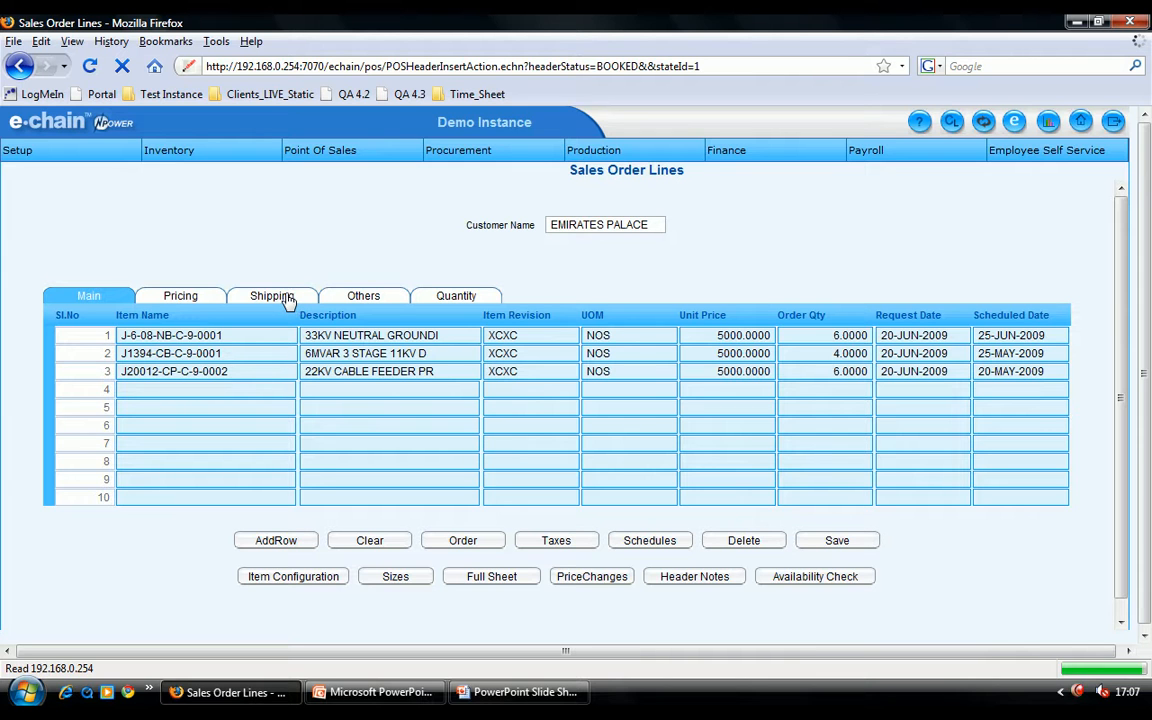
{"action": "left_click", "coordinate": [285, 300]}
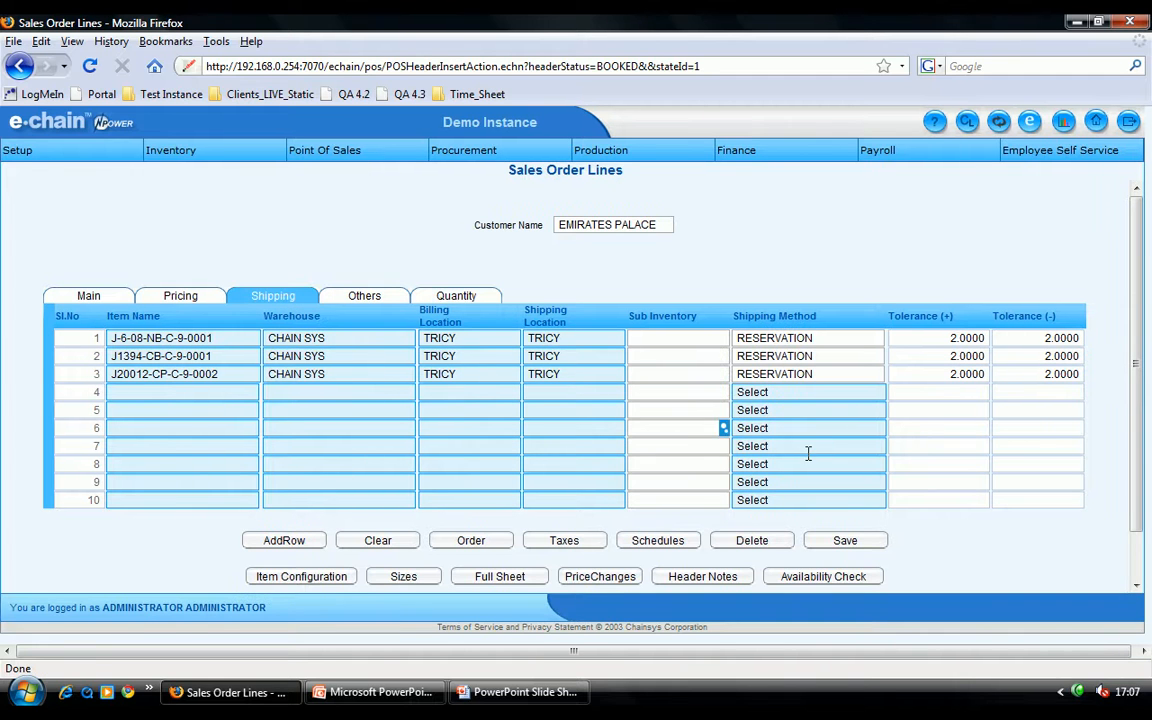
{"action": "left_click", "coordinate": [817, 391]}
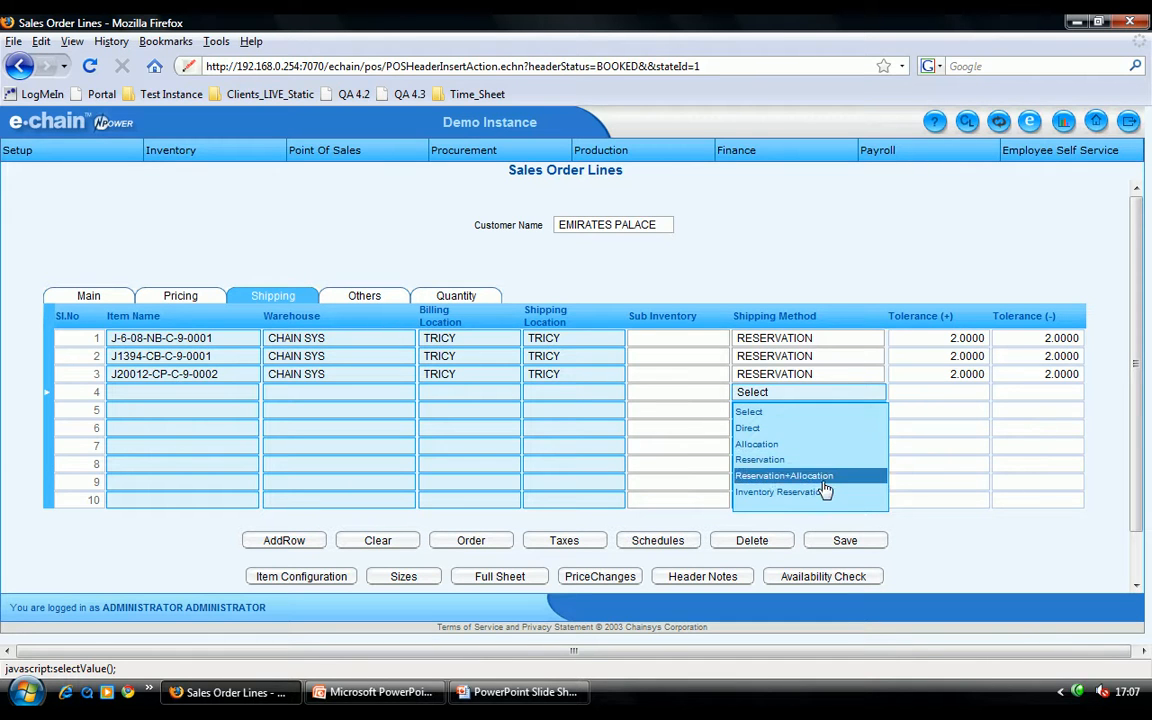
{"action": "left_click", "coordinate": [822, 270]}
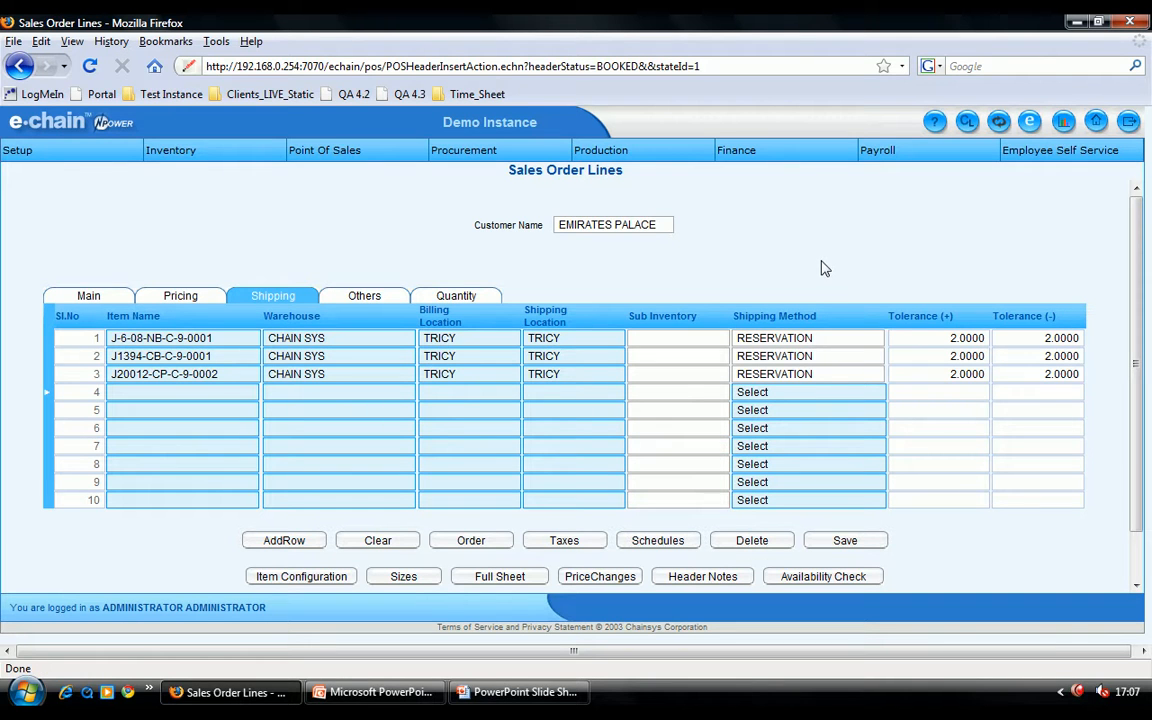
{"action": "left_click", "coordinate": [483, 540]}
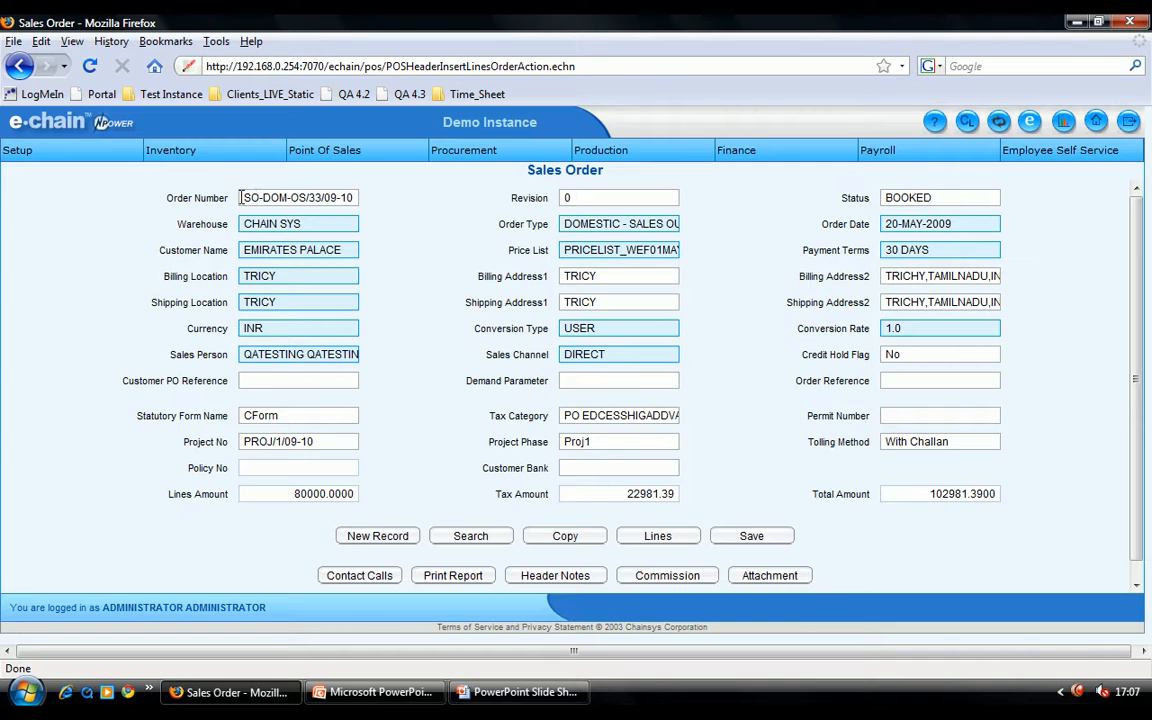
{"action": "left_click_drag", "start_coordinate": [240, 197], "coordinate": [346, 198]}
{"action": "left_click", "coordinate": [346, 198]}
Open Item Reservation and search for order lines of warehouse CHAIN SYS and customer EMIRATES PALACE.
{"action": "mouse_move", "coordinate": [190, 157]}
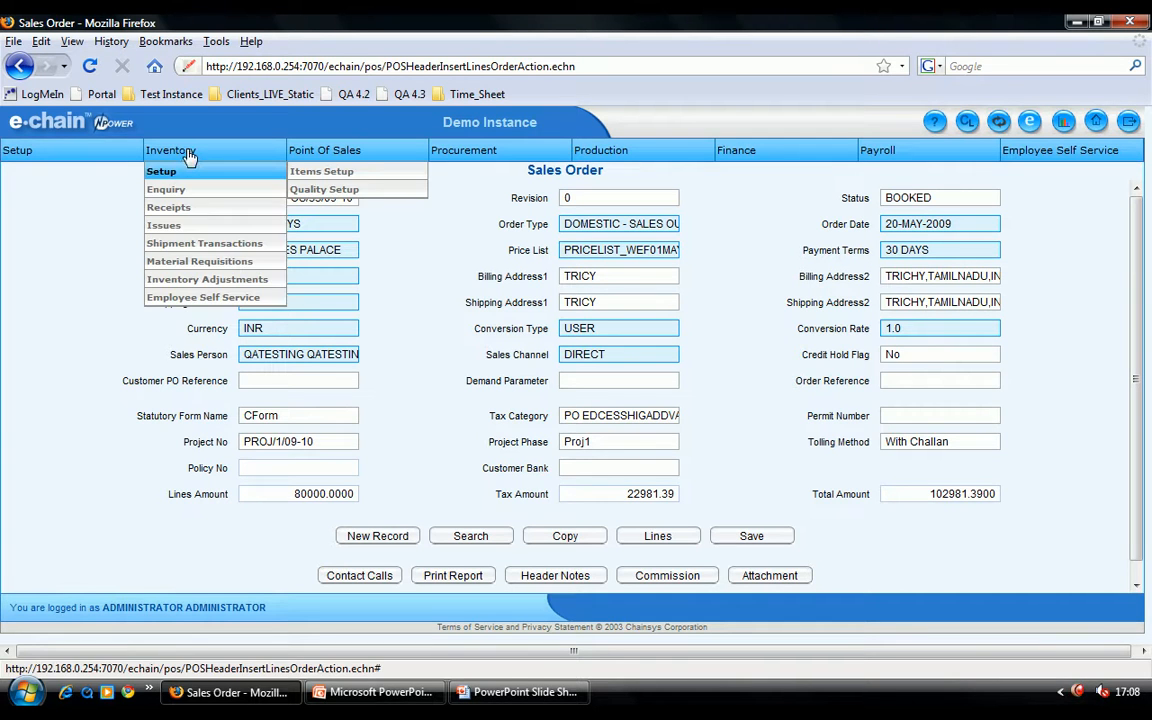
{"action": "mouse_move", "coordinate": [210, 232]}
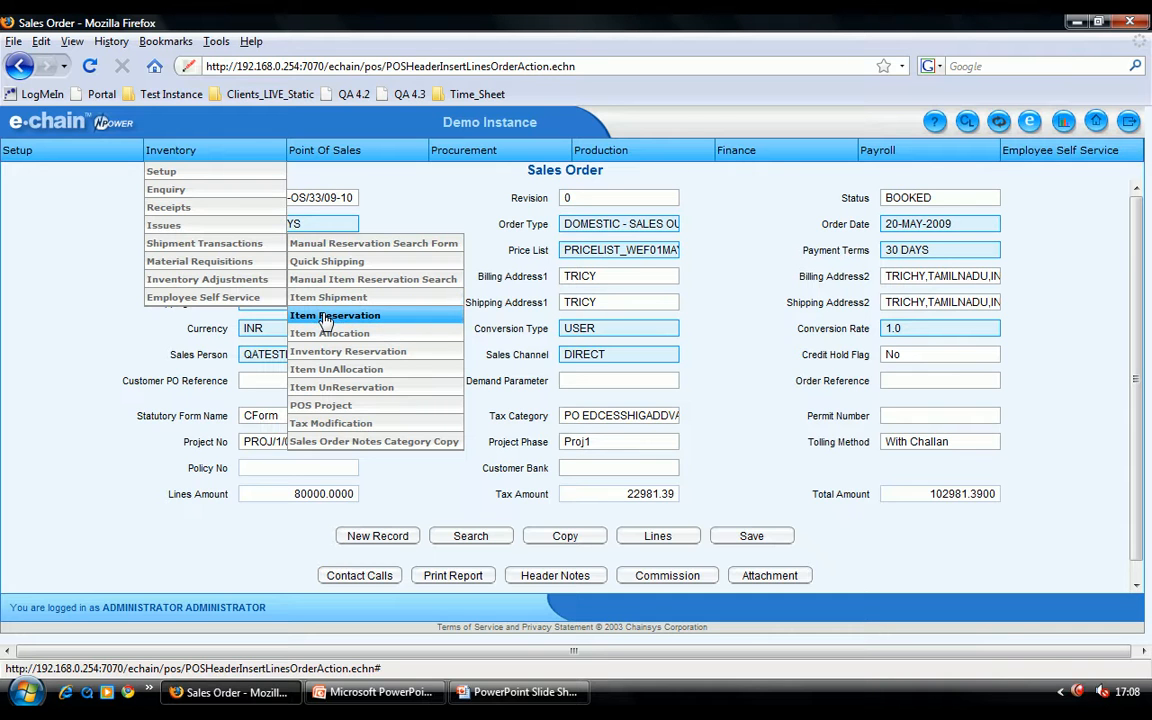
{"action": "left_click", "coordinate": [325, 317]}
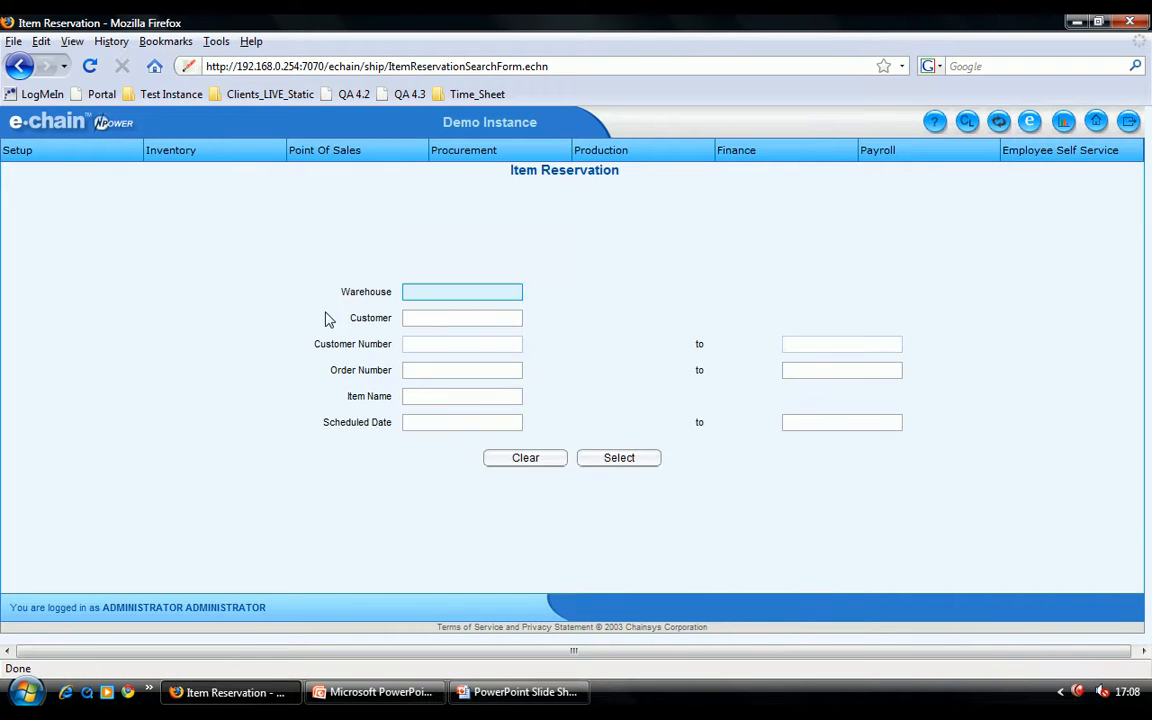
{"action": "left_click", "coordinate": [421, 289]}
{"action": "double_click", "coordinate": [422, 289]}
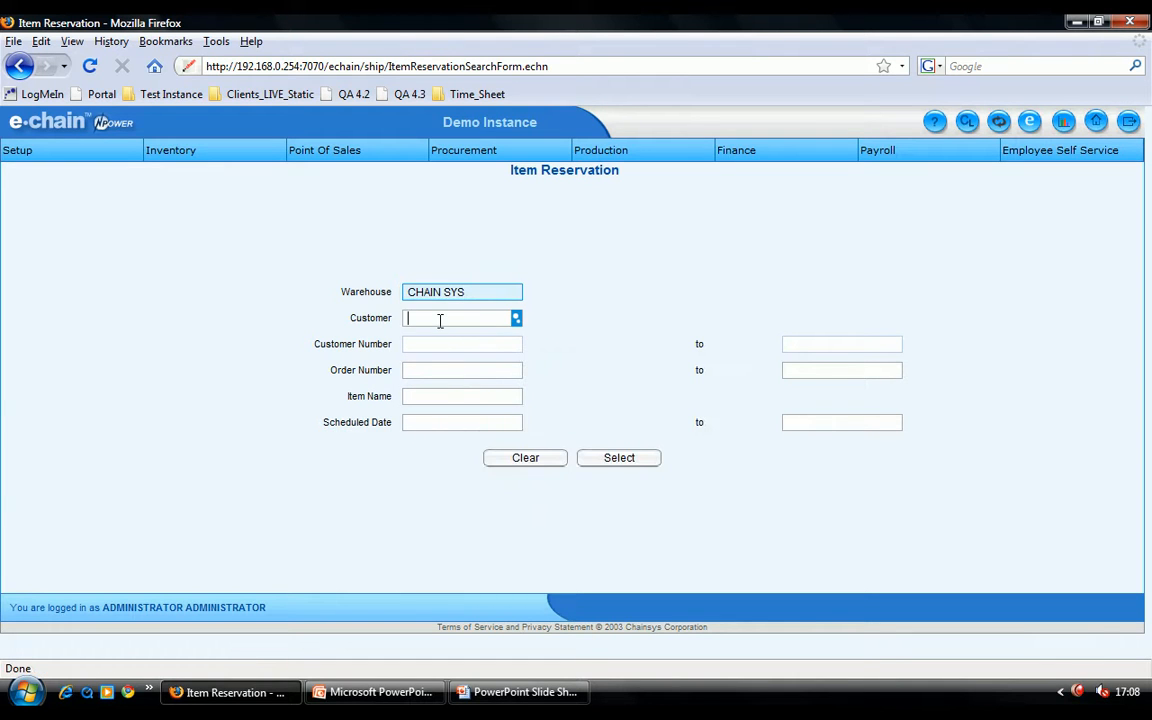
{"action": "left_click", "coordinate": [439, 320]}
{"action": "type", "text": "em"}
{"action": "key", "text": "Down"}
{"action": "key", "text": "Tab"}
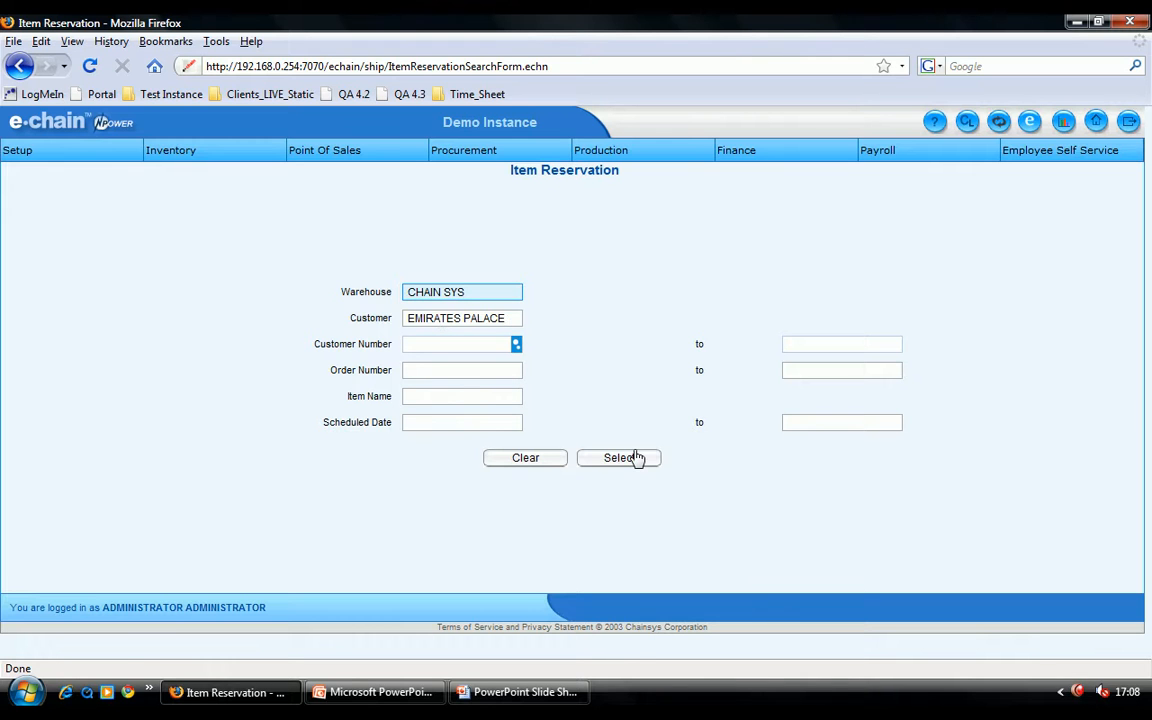
{"action": "left_click", "coordinate": [632, 462]}
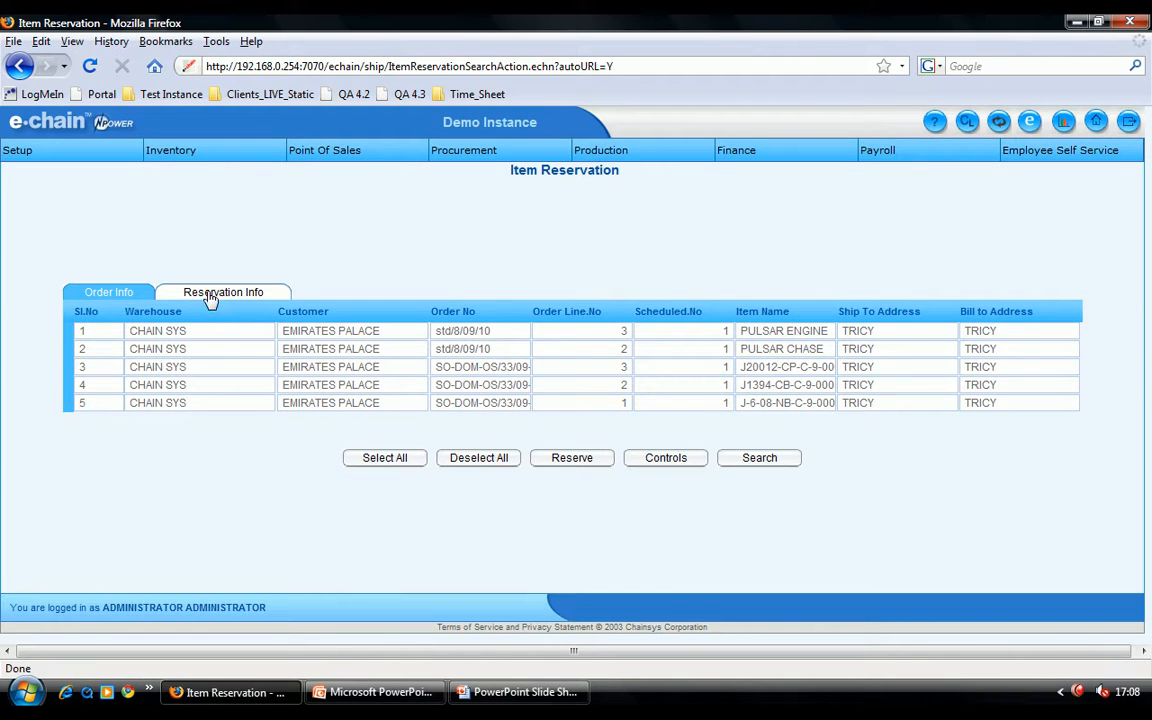
Show the reservation details and mark lines 3, 4 and 5 for reservation.
{"action": "left_click", "coordinate": [211, 296]}
{"action": "left_click", "coordinate": [146, 369]}
{"action": "left_click", "coordinate": [147, 388]}
{"action": "left_click", "coordinate": [147, 406]}
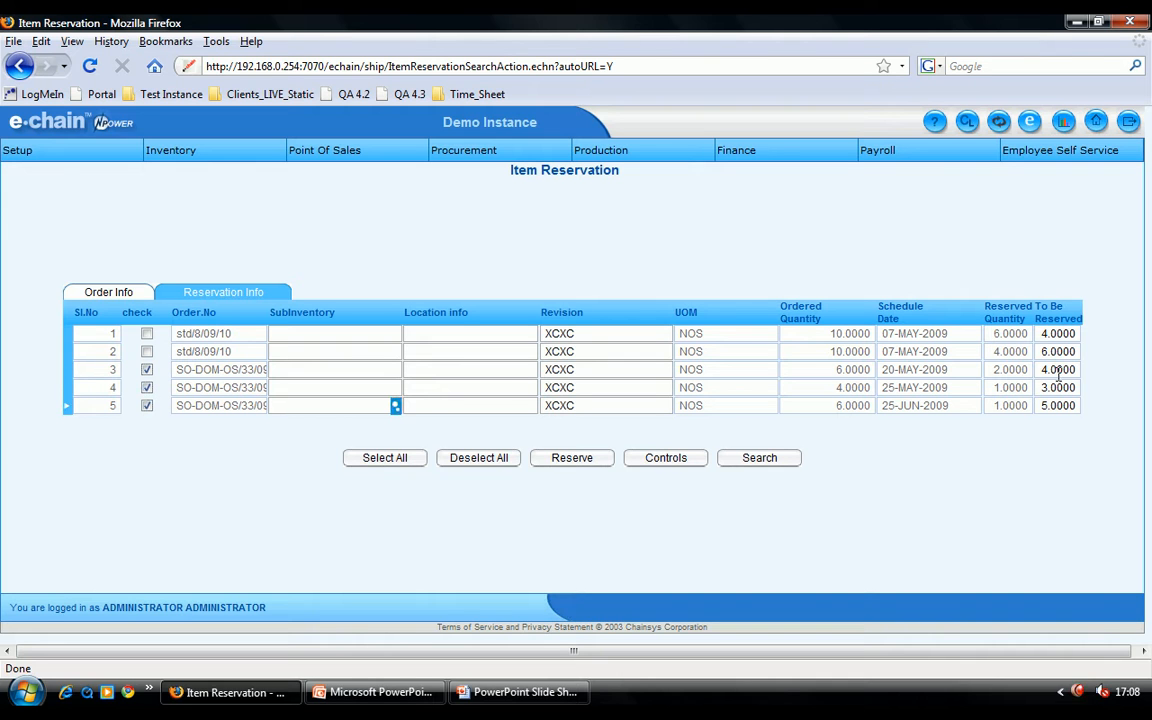
Set the To Be Reserved quantities of lines 3, 4 and 5 to 1, 2 and 1.
{"action": "left_click_drag", "start_coordinate": [1038, 370], "coordinate": [1150, 374]}
{"action": "type", "text": "1"}
{"action": "left_click", "coordinate": [1062, 387]}
{"action": "left_click", "coordinate": [1038, 387]}
{"action": "type", "text": "2"}
{"action": "left_click", "coordinate": [1050, 423]}
{"action": "left_click", "coordinate": [1040, 405]}
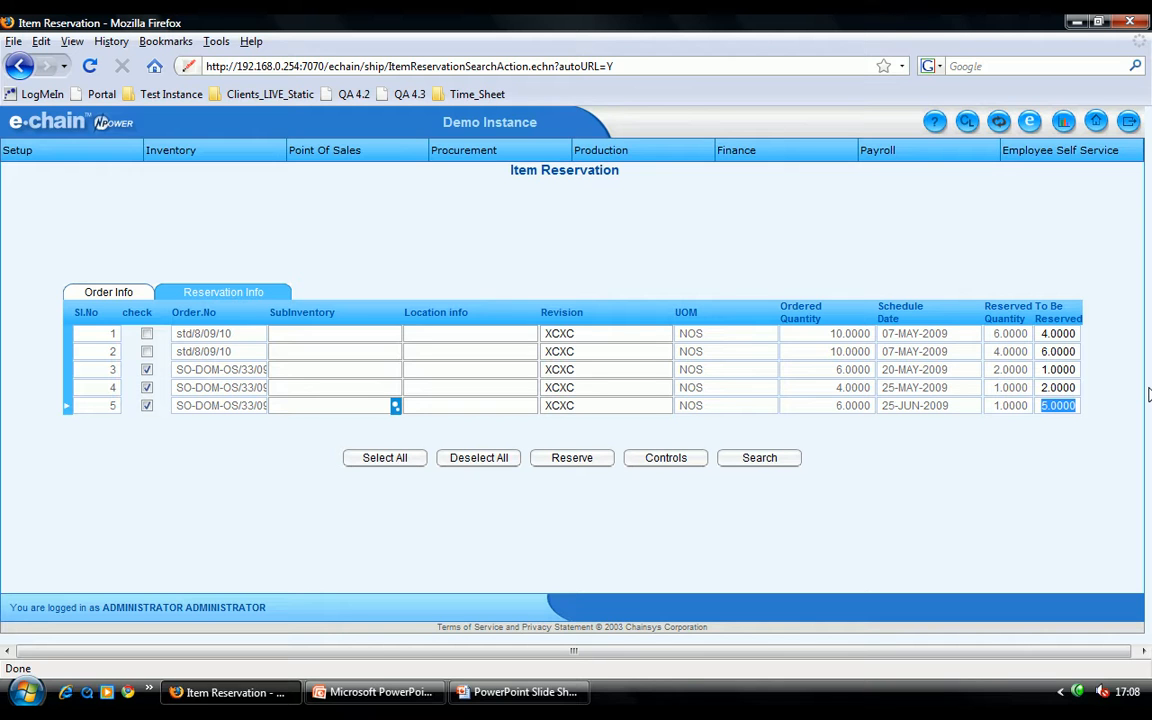
{"action": "type", "text": "1"}
Change the To Be Reserved quantity of line 4 to 1.
{"action": "key", "text": "Up"}
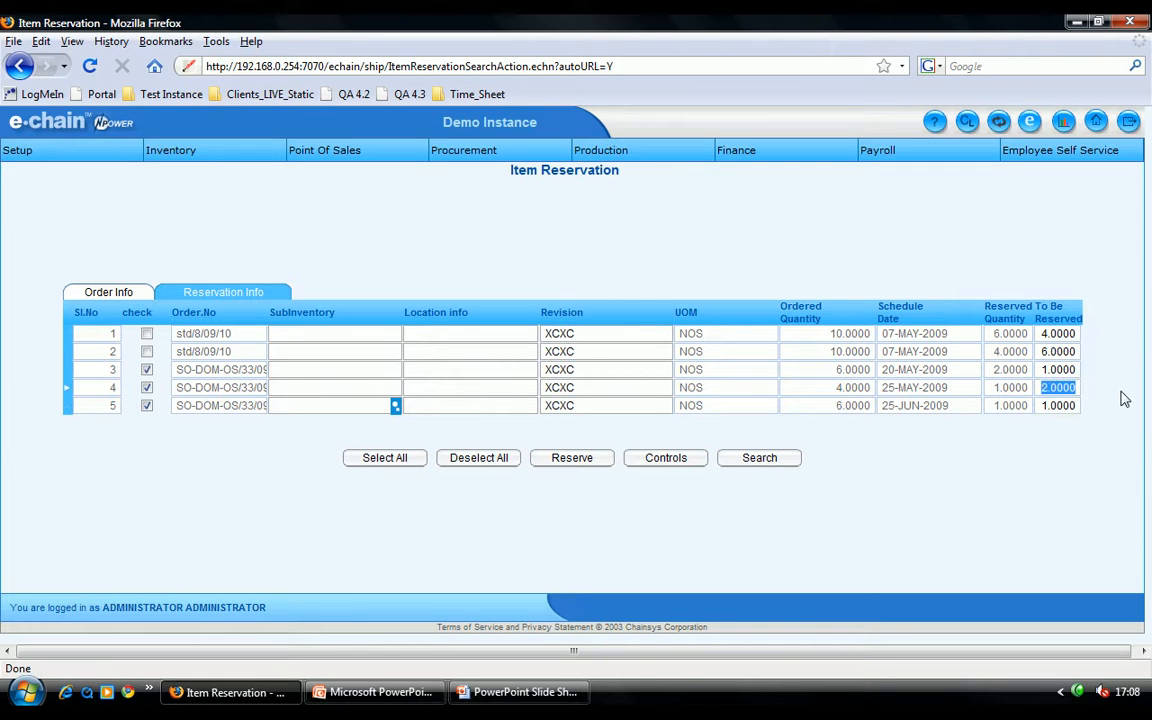
{"action": "type", "text": "2"}
{"action": "key", "text": "BackSpace"}
{"action": "type", "text": "1"}
{"action": "left_click", "coordinate": [1104, 400]}
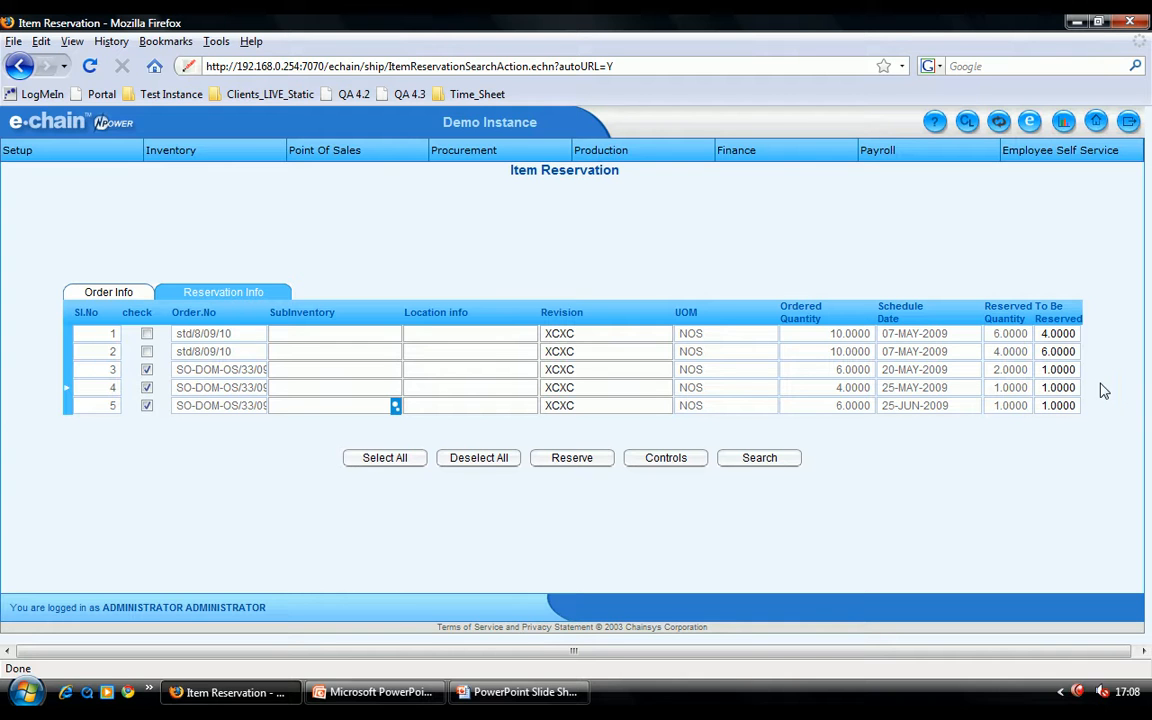
Assign subinventory FG to the three marked lines and reserve them.
{"action": "left_click", "coordinate": [578, 461]}
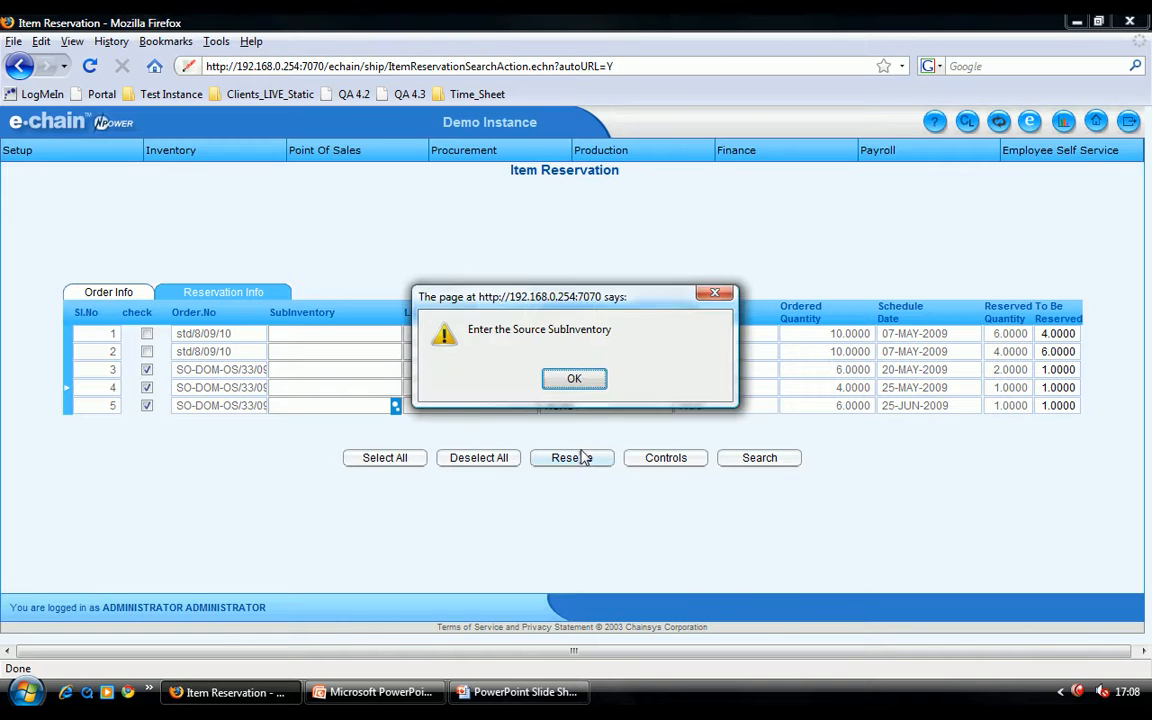
{"action": "left_click", "coordinate": [574, 379]}
{"action": "left_click", "coordinate": [364, 370]}
{"action": "type", "text": "FG"}
{"action": "key", "text": "Tab"}
{"action": "double_click", "coordinate": [360, 387]}
{"action": "left_click", "coordinate": [360, 403]}
{"action": "double_click", "coordinate": [360, 404]}
{"action": "left_click", "coordinate": [563, 462]}
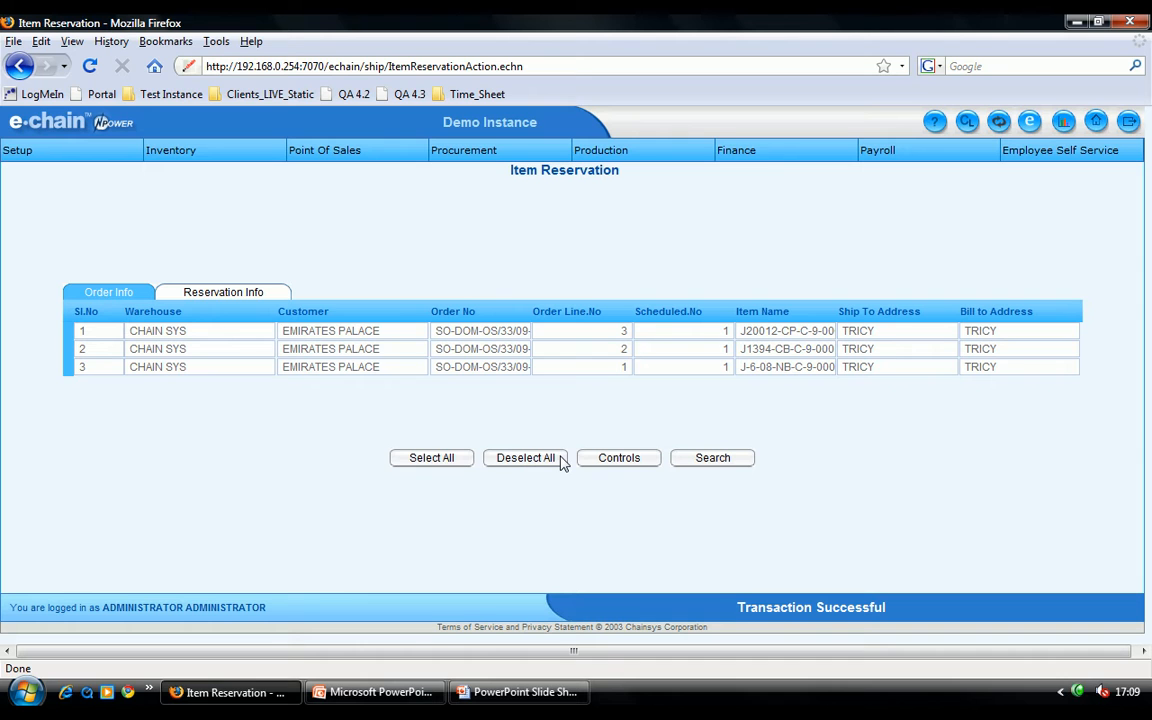
Run a Quantity On Hand enquiry for item J1394-CB-C-9-0001 in warehouse CHAIN SYS.
{"action": "left_click", "coordinate": [196, 154]}
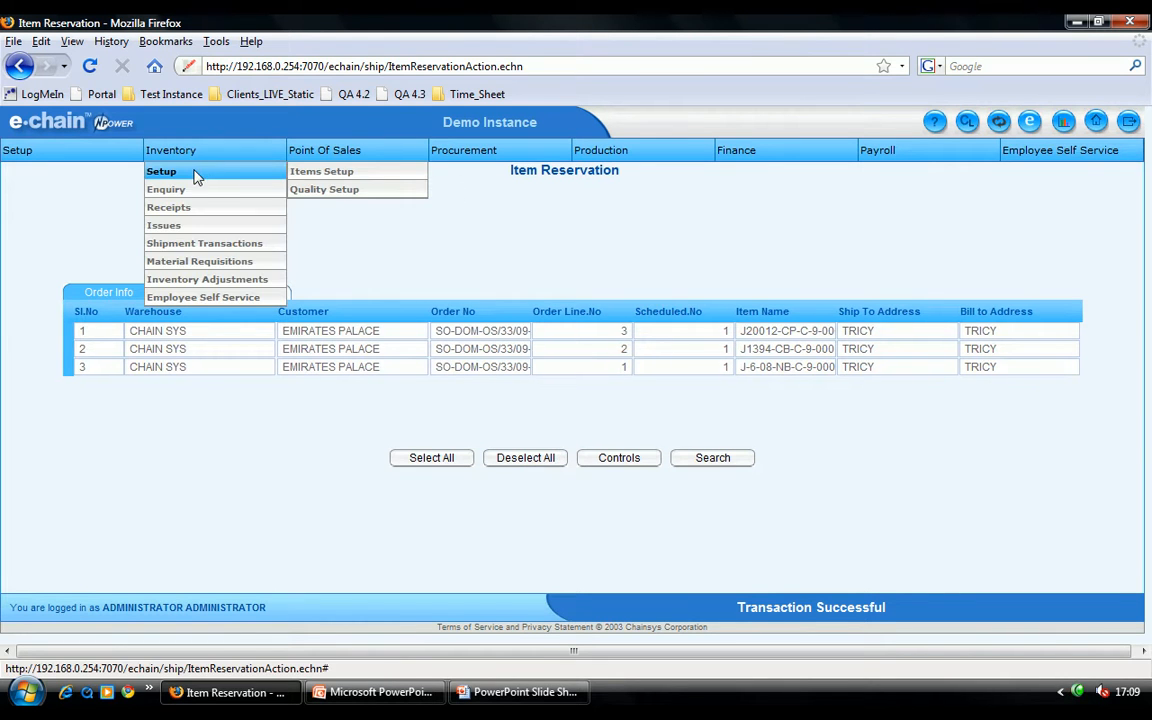
{"action": "mouse_move", "coordinate": [203, 216]}
{"action": "mouse_move", "coordinate": [213, 190]}
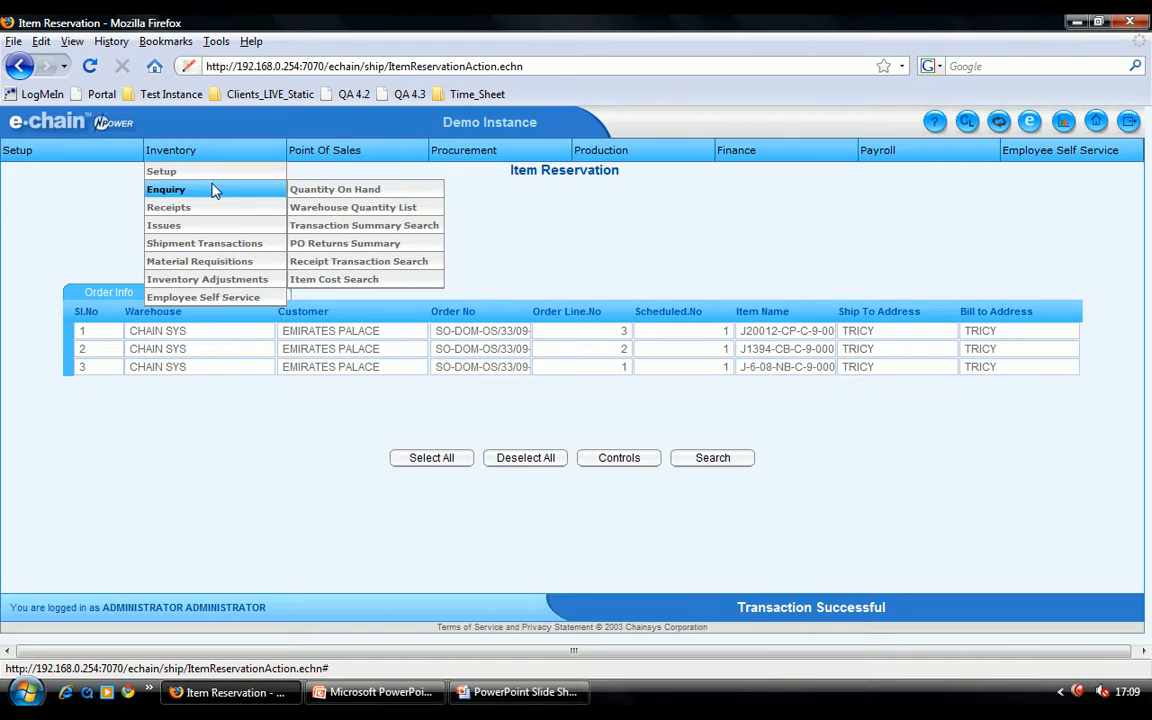
{"action": "left_click", "coordinate": [296, 193]}
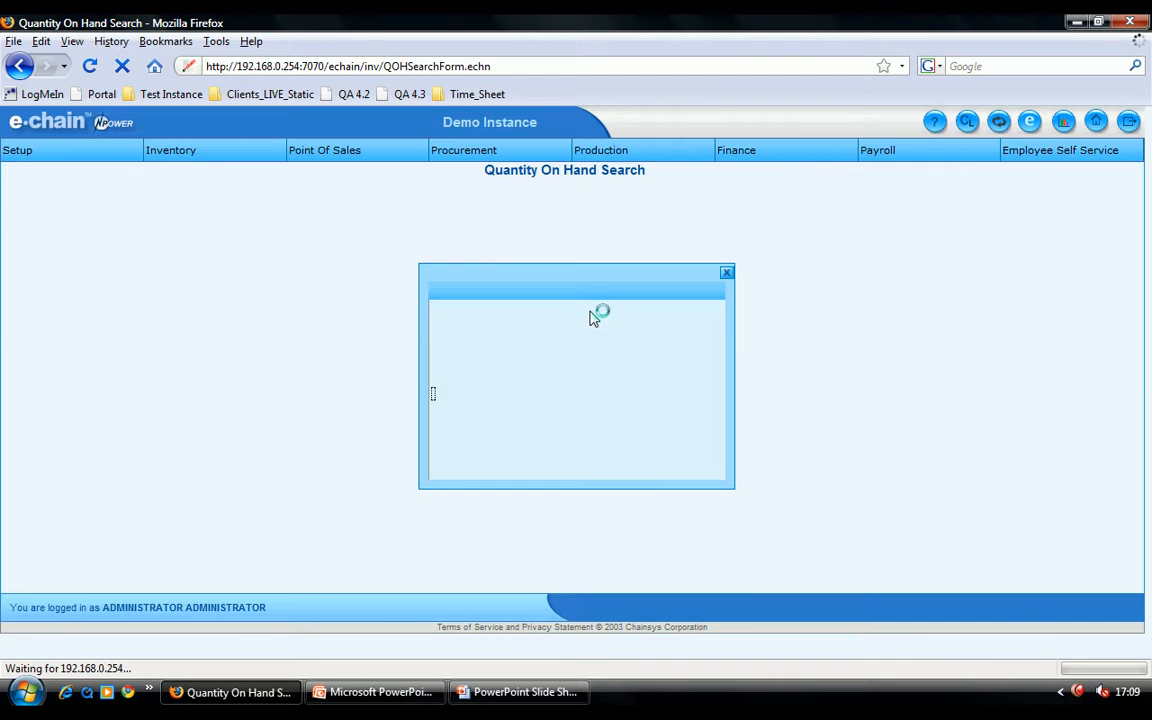
{"action": "left_click", "coordinate": [587, 316]}
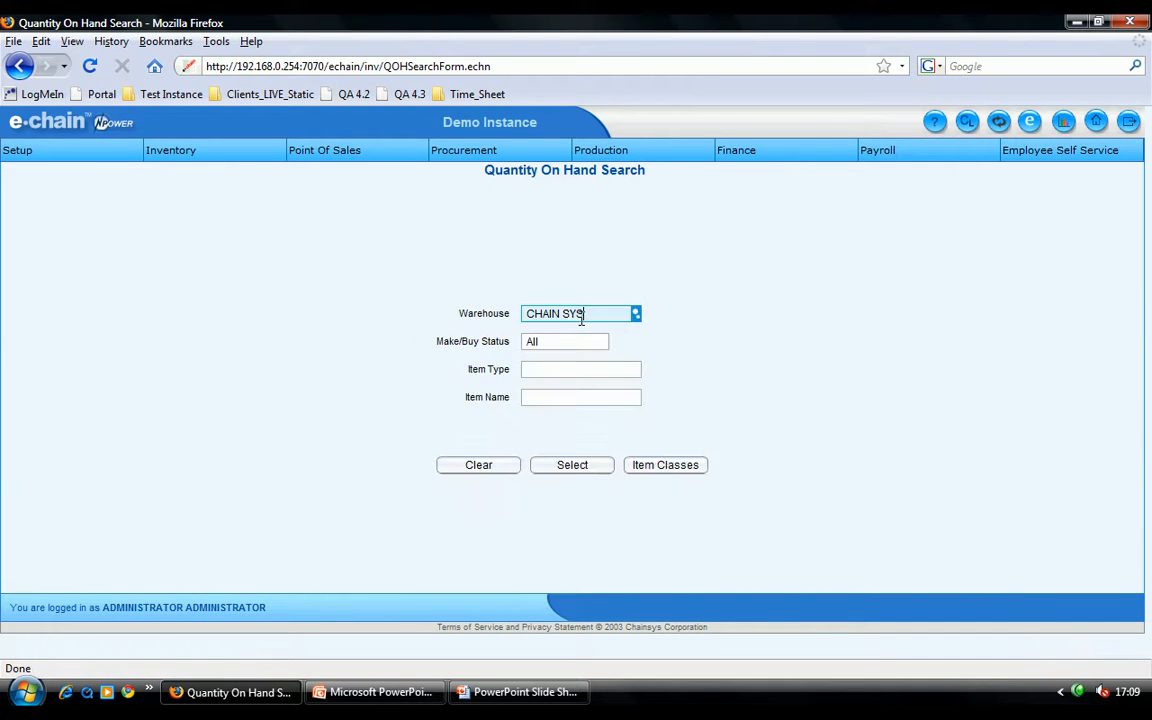
{"action": "left_click", "coordinate": [573, 397]}
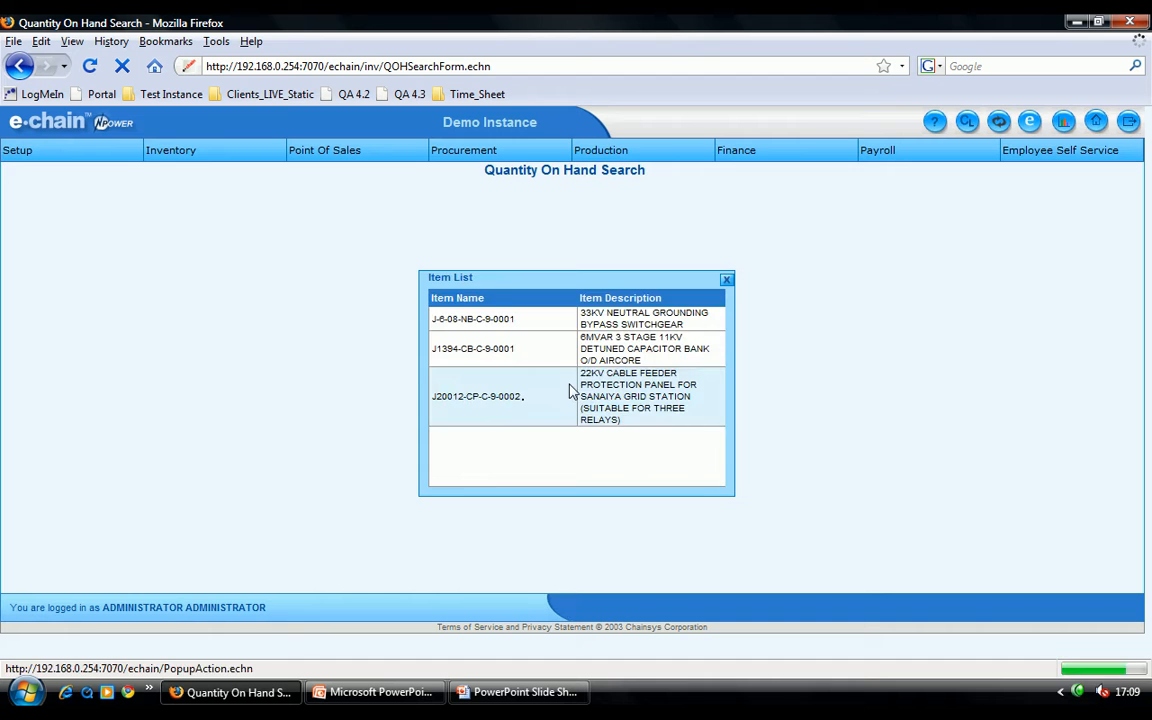
{"action": "left_click", "coordinate": [561, 359]}
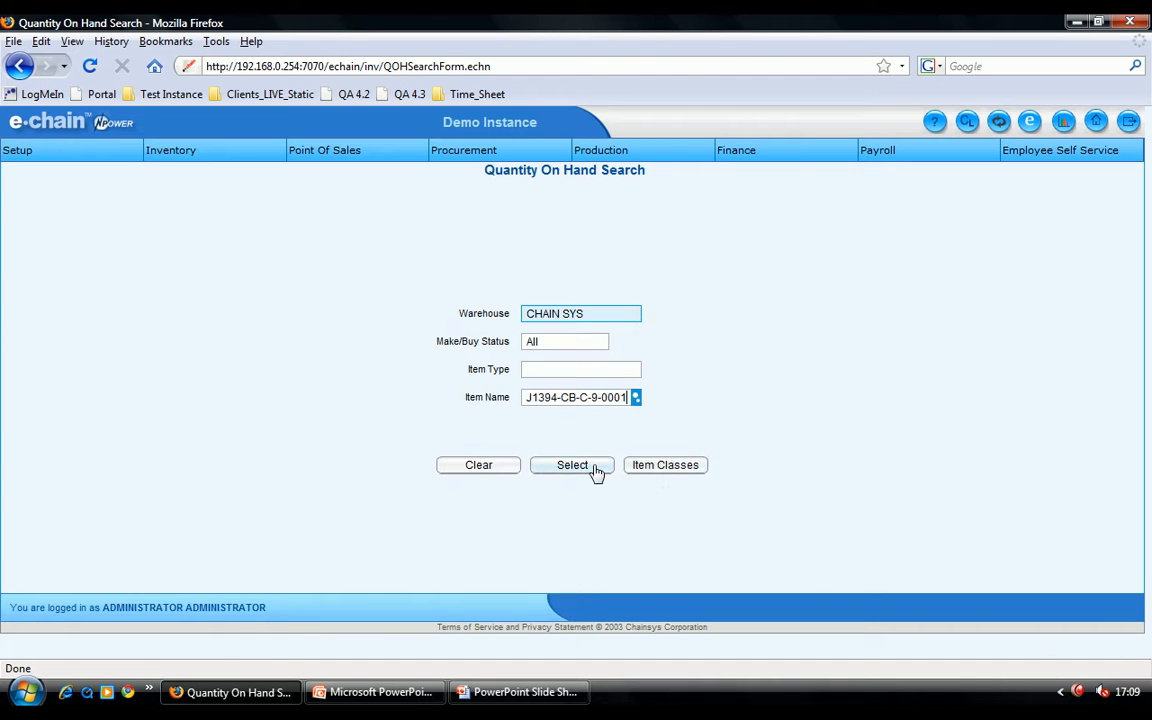
{"action": "left_click", "coordinate": [605, 462]}
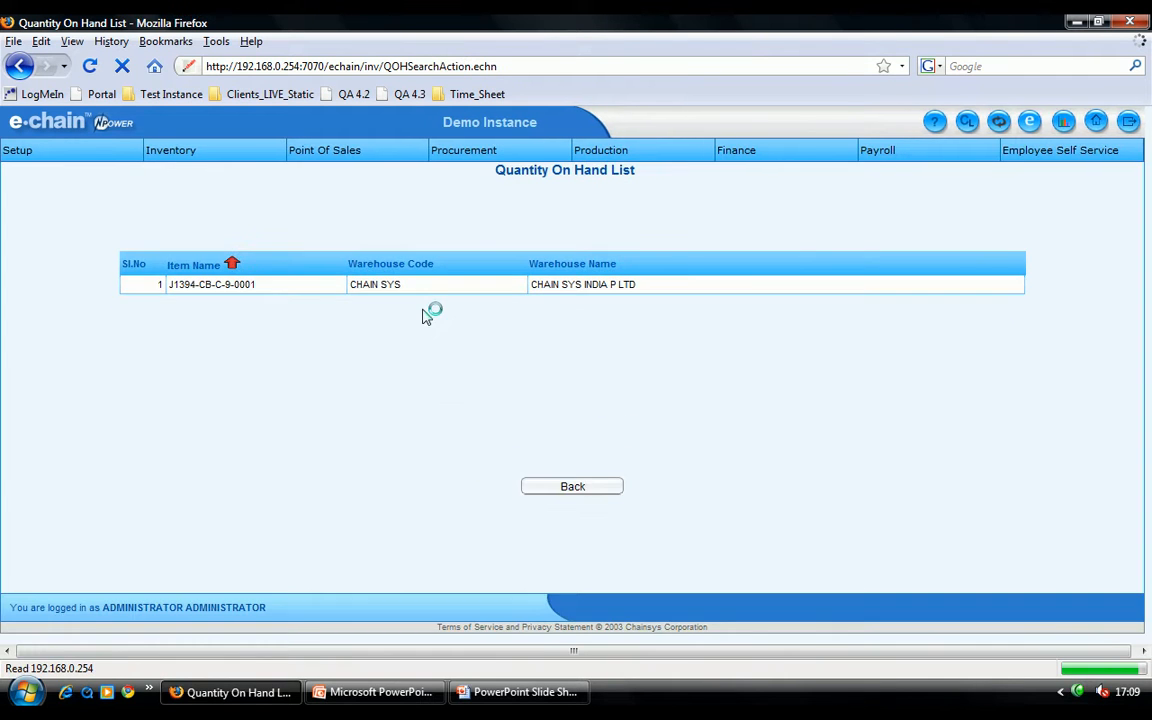
Open the item's on-hand record and examine its reserved quantity in the FG sub-inventory.
{"action": "left_click", "coordinate": [421, 290]}
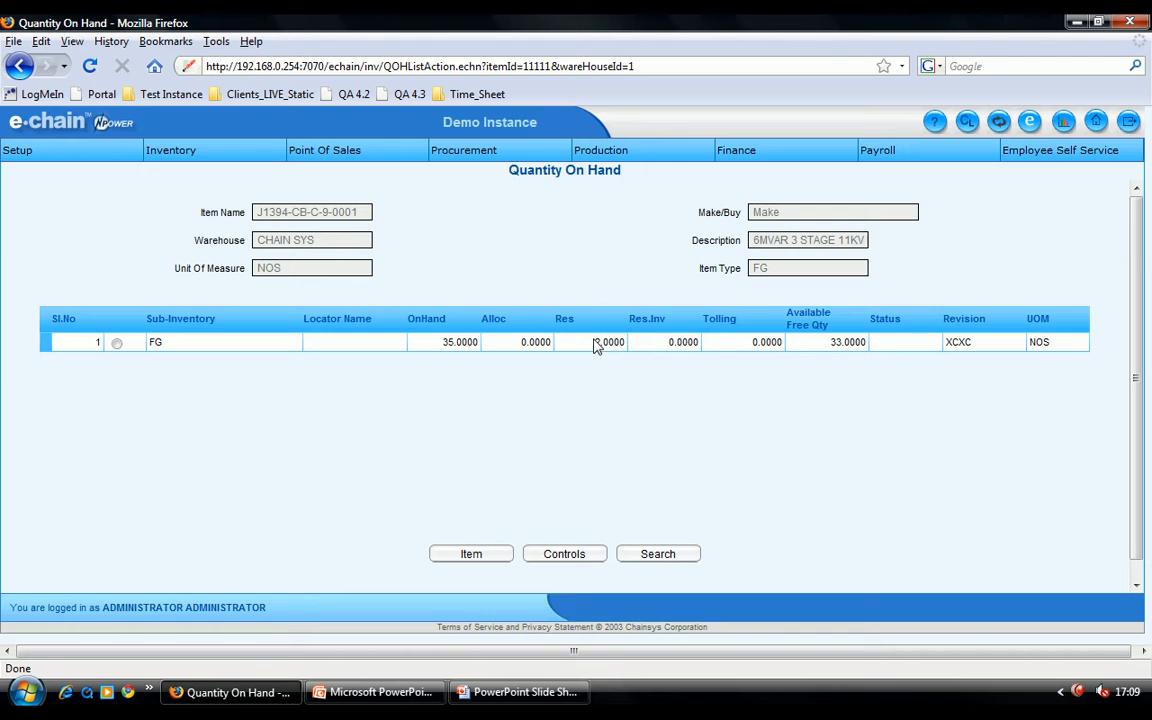
{"action": "left_click_drag", "start_coordinate": [595, 343], "coordinate": [626, 342]}
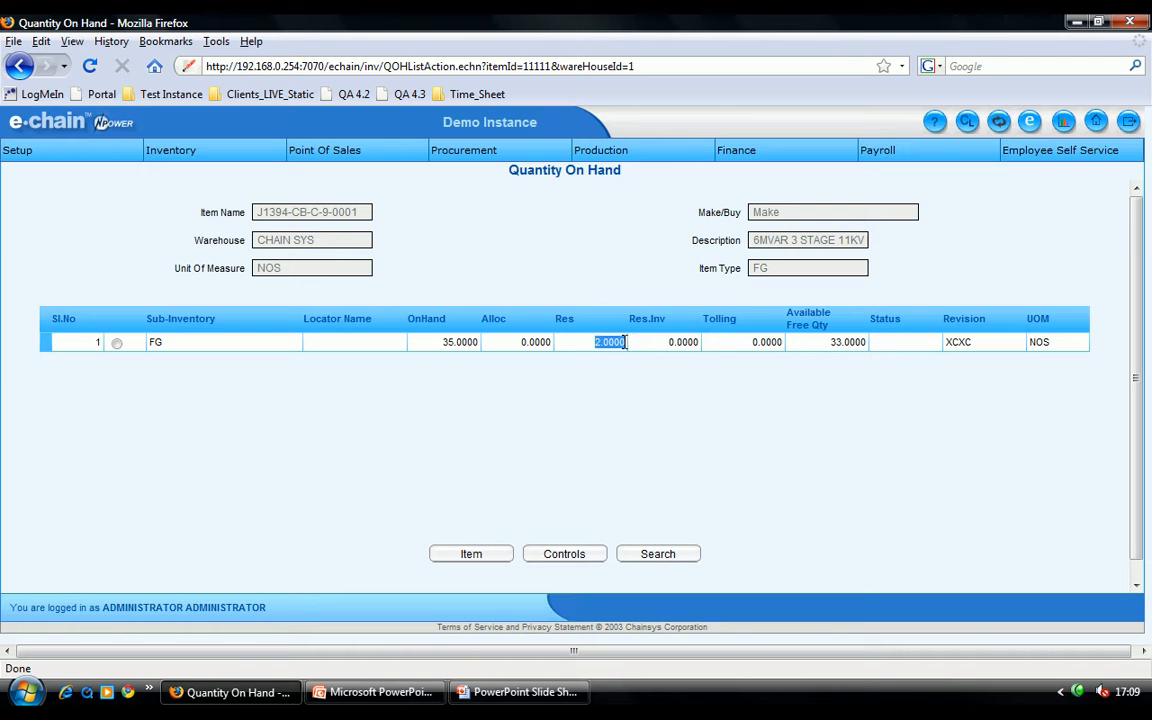
{"action": "left_click", "coordinate": [117, 344]}
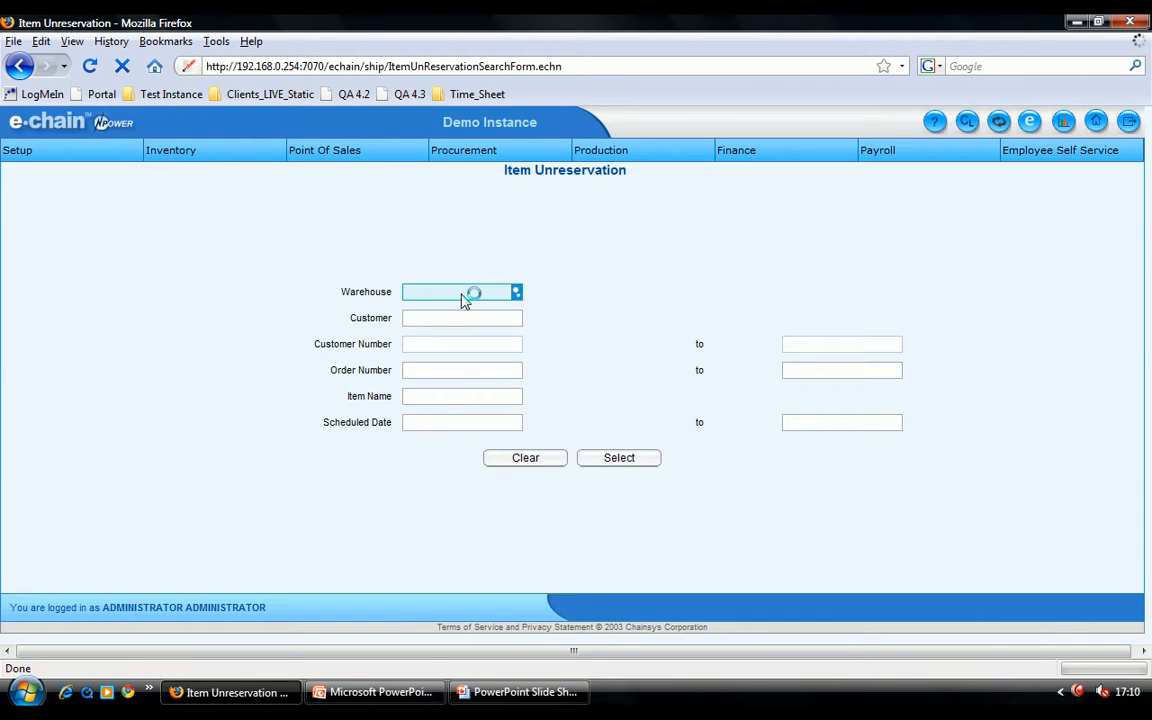
Search Item Unreservation for warehouse CHAIN SYS and customer EMIRATES PALACE, and show the unreservation details of lines 8 to 10.
{"action": "left_click", "coordinate": [461, 292]}
{"action": "left_click", "coordinate": [462, 311]}
{"action": "left_click", "coordinate": [446, 318]}
{"action": "type", "text": "em"}
{"action": "left_click", "coordinate": [455, 335]}
{"action": "left_click", "coordinate": [609, 462]}
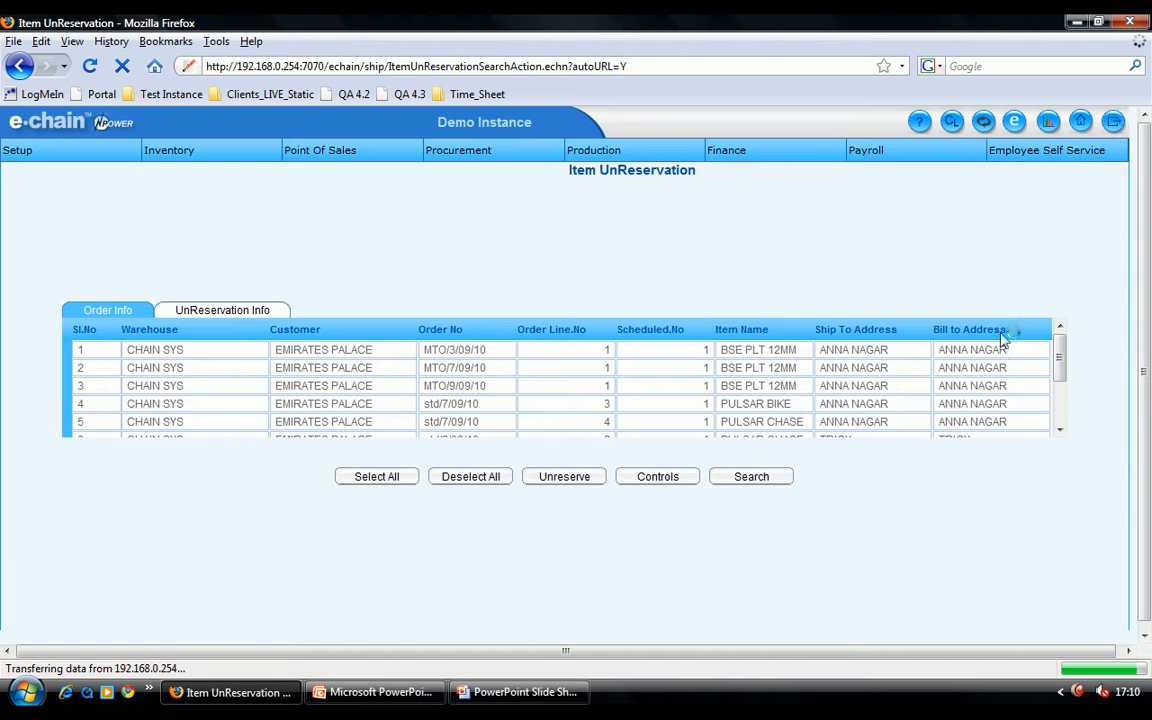
{"action": "left_click", "coordinate": [1061, 399]}
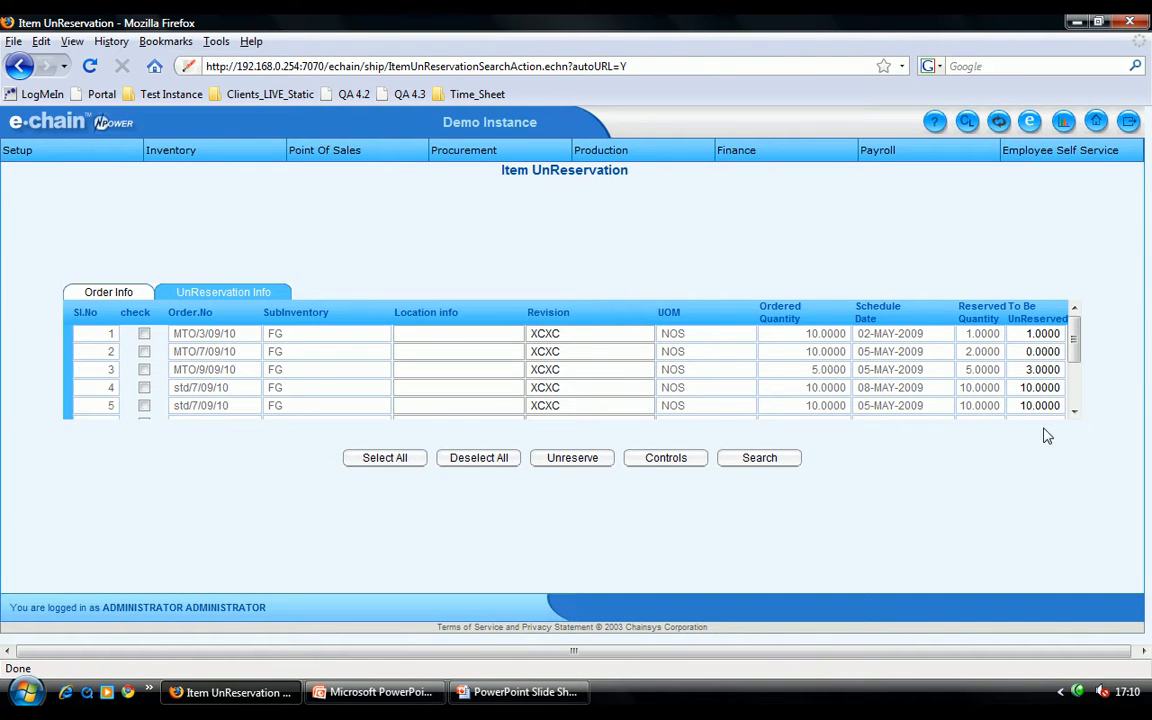
{"action": "scroll", "coordinate": [1005, 413], "scroll_direction": "down", "scroll_amount": 3}
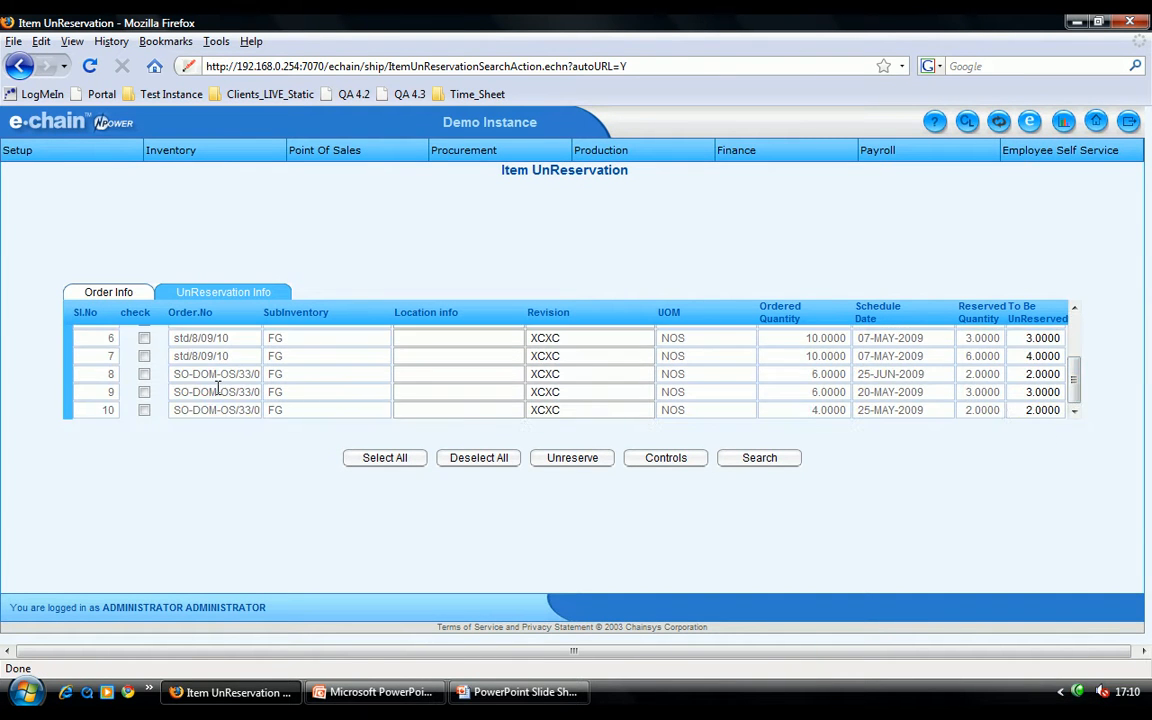
{"action": "left_click", "coordinate": [145, 375]}
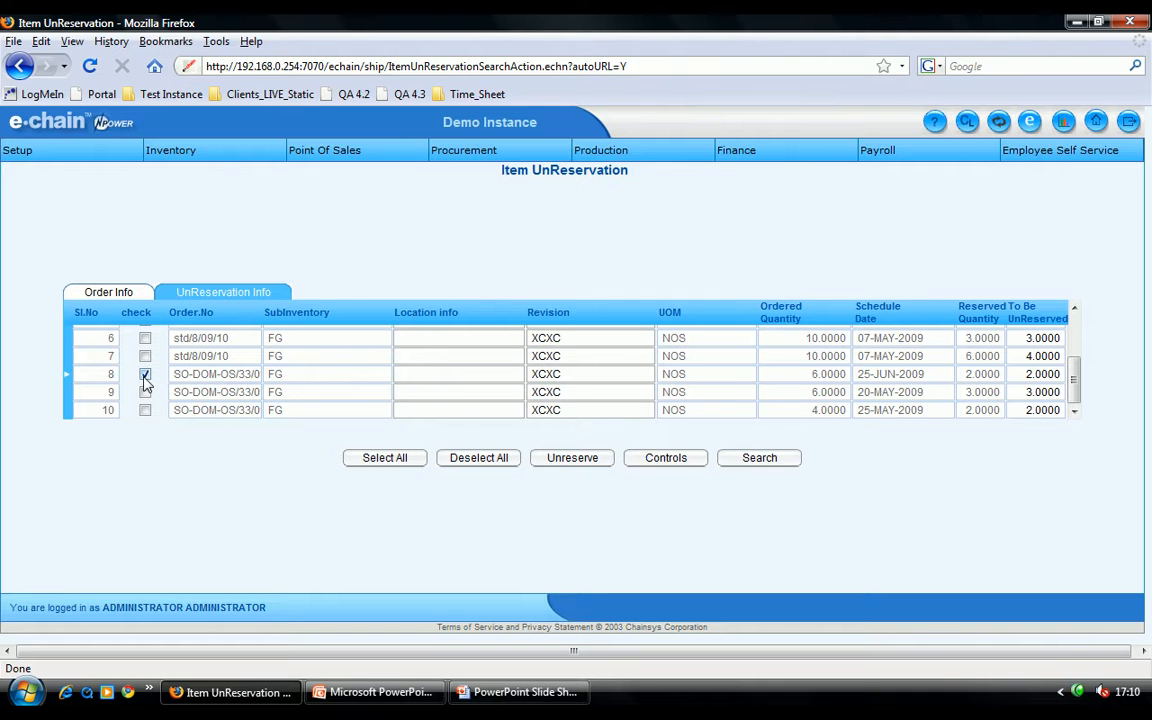
{"action": "left_click", "coordinate": [145, 375]}
{"action": "left_click", "coordinate": [110, 293]}
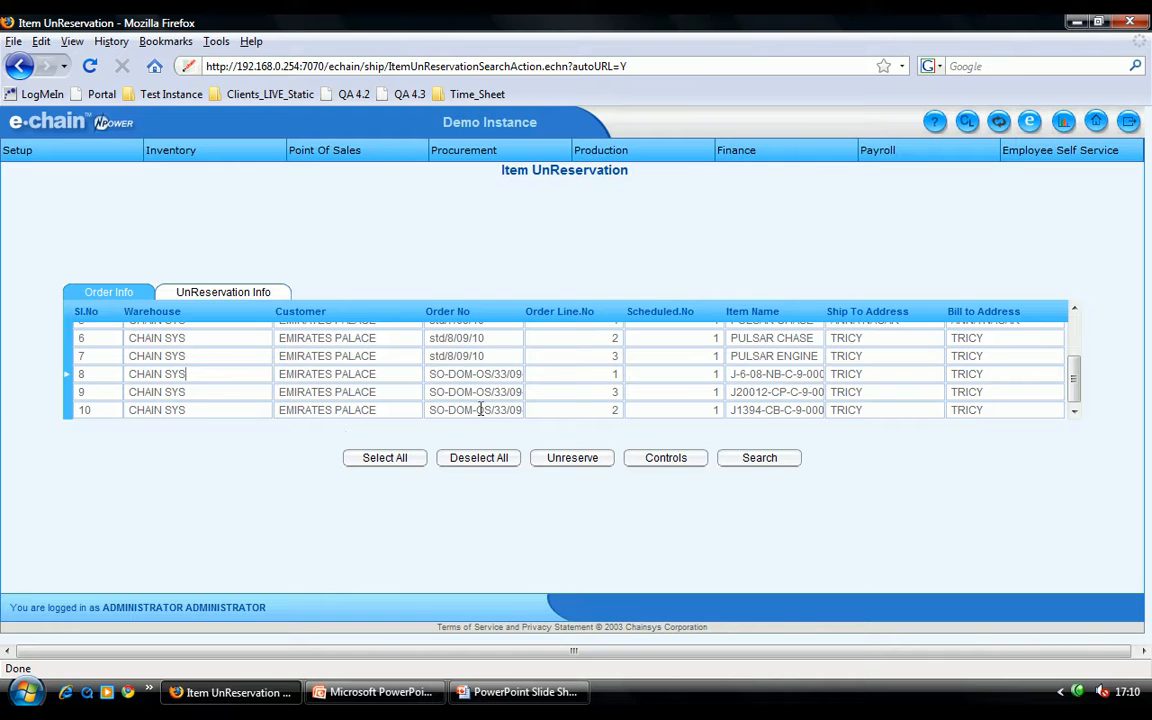
{"action": "left_click_drag", "start_coordinate": [772, 410], "coordinate": [840, 393]}
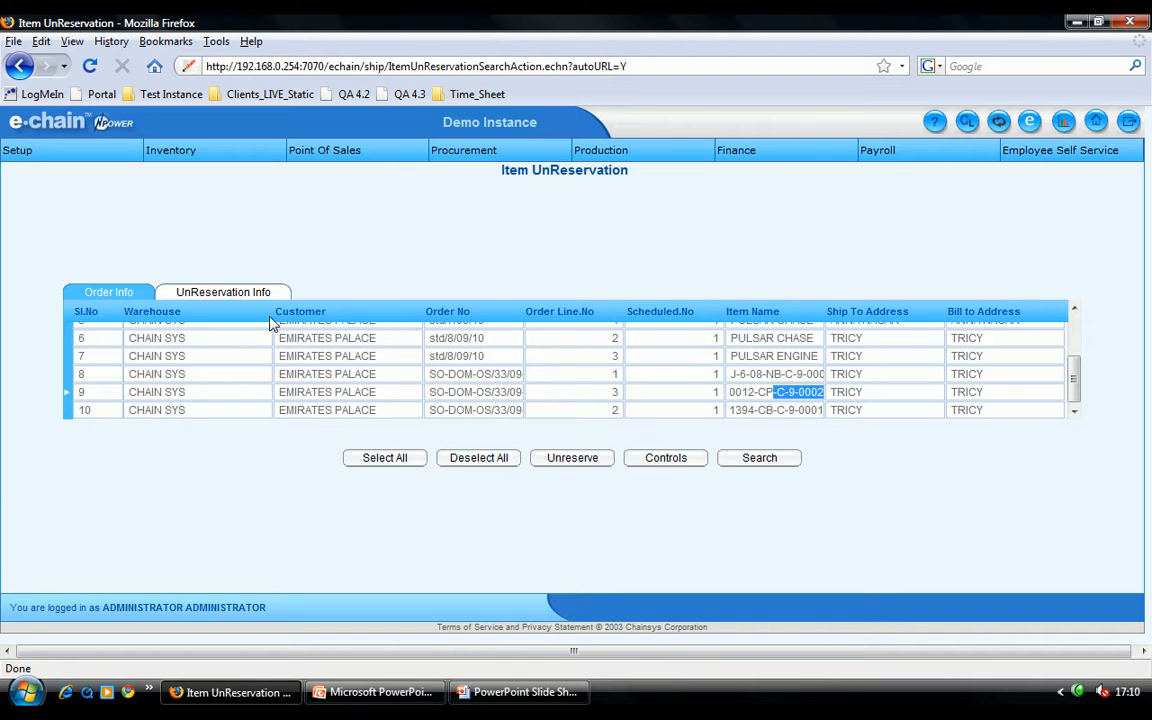
{"action": "key", "text": "Home"}
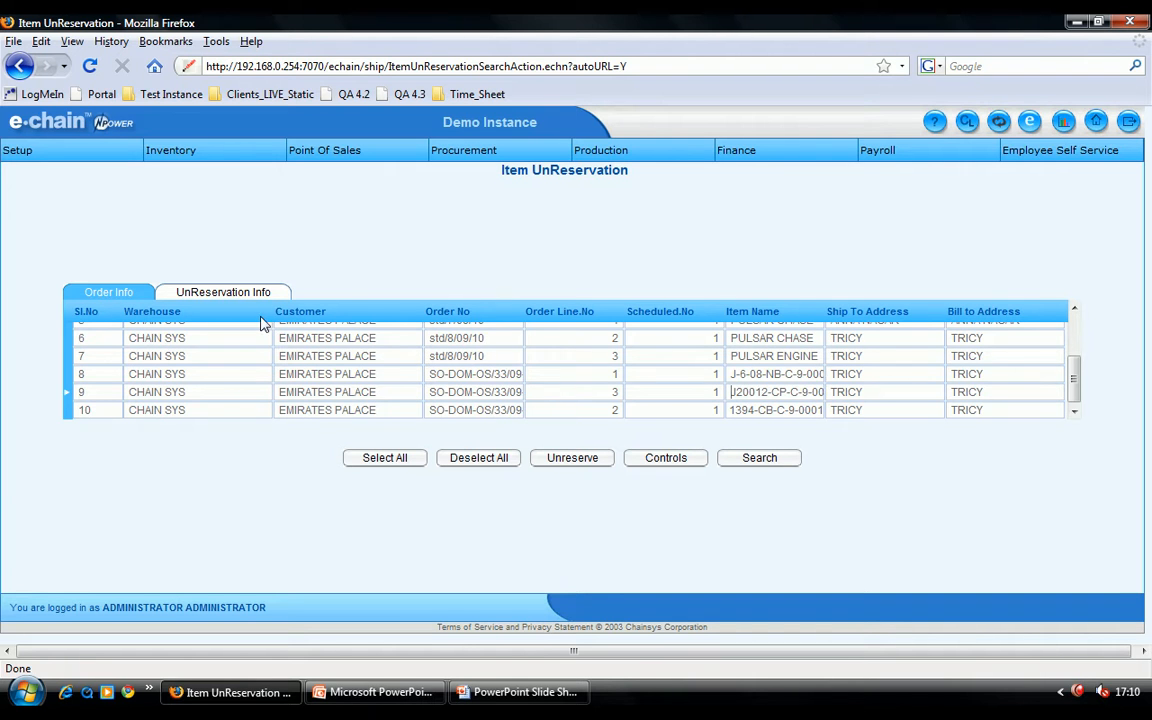
{"action": "left_click", "coordinate": [188, 297]}
{"action": "left_click", "coordinate": [145, 392]}
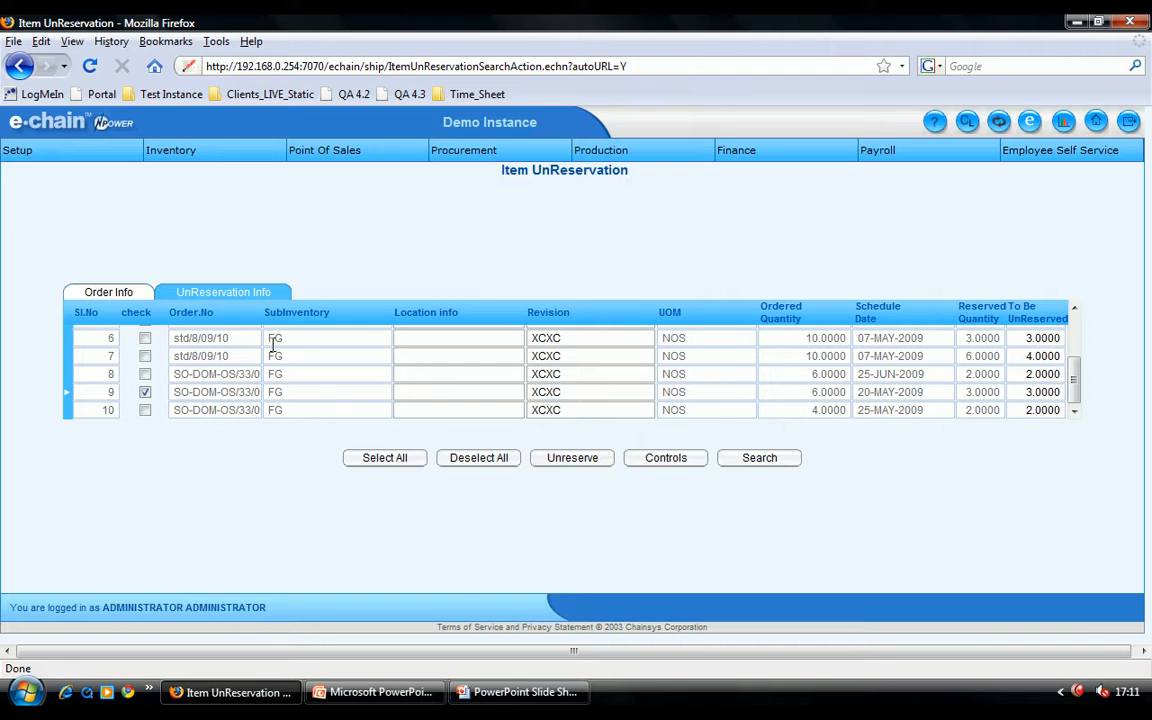
Mark line 10 with item J1394-CB-C-9-0001, set its quantity to be unreserved to 1 and unreserve it.
{"action": "left_click", "coordinate": [145, 410]}
{"action": "left_click", "coordinate": [122, 294]}
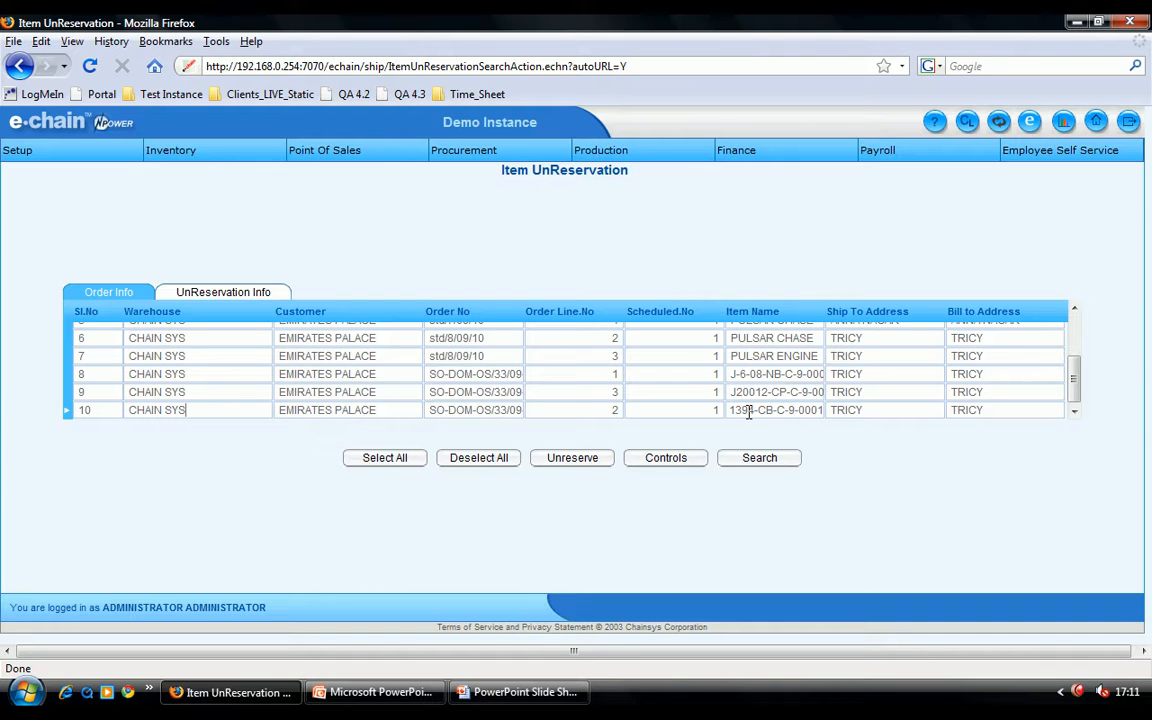
{"action": "left_click_drag", "start_coordinate": [773, 410], "coordinate": [690, 405]}
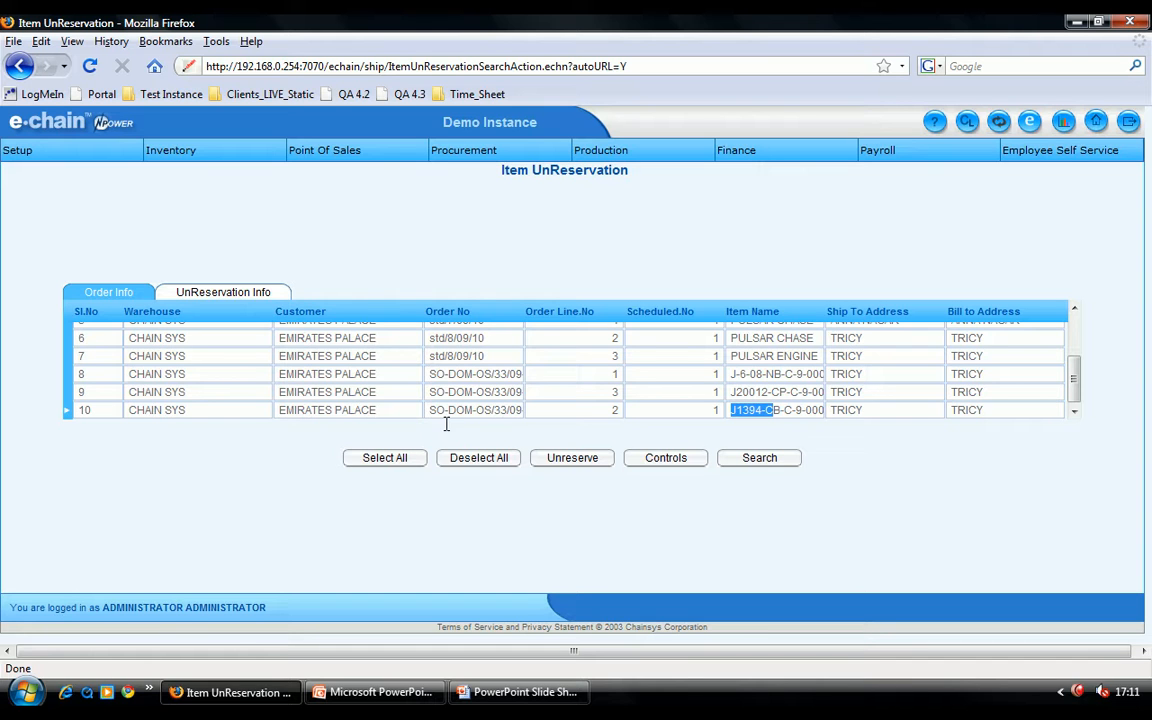
{"action": "left_click", "coordinate": [200, 296]}
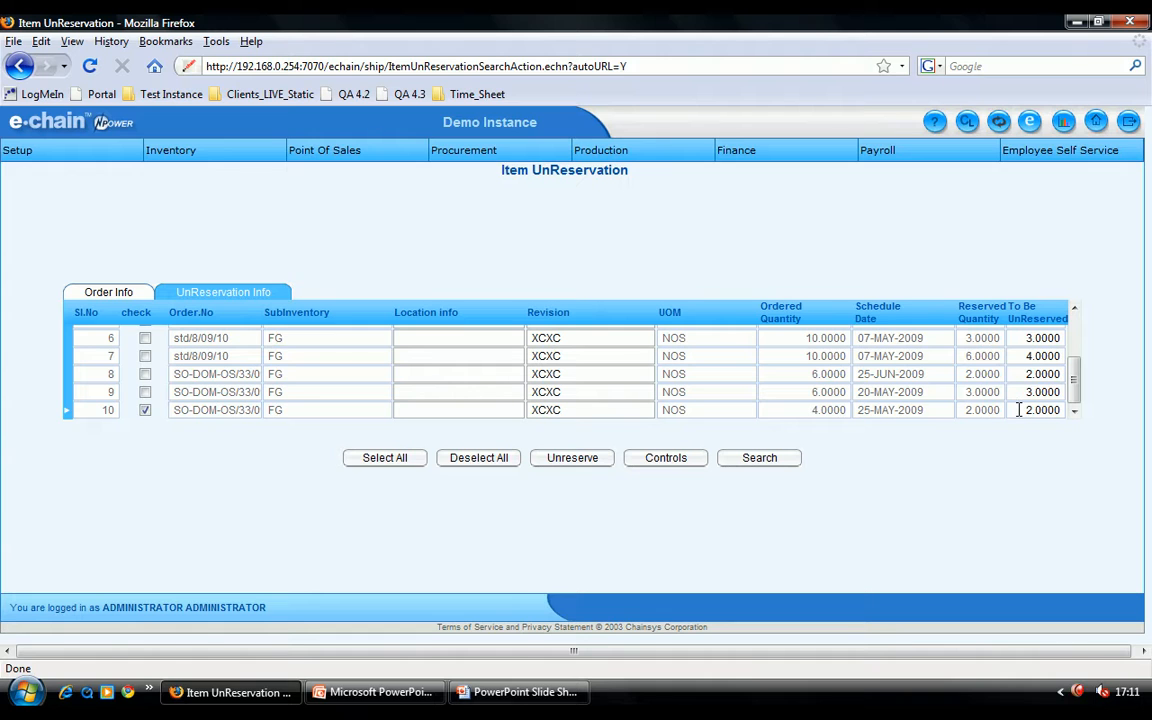
{"action": "left_click_drag", "start_coordinate": [1026, 410], "coordinate": [1033, 410]}
{"action": "type", "text": "1"}
{"action": "left_click", "coordinate": [574, 465]}
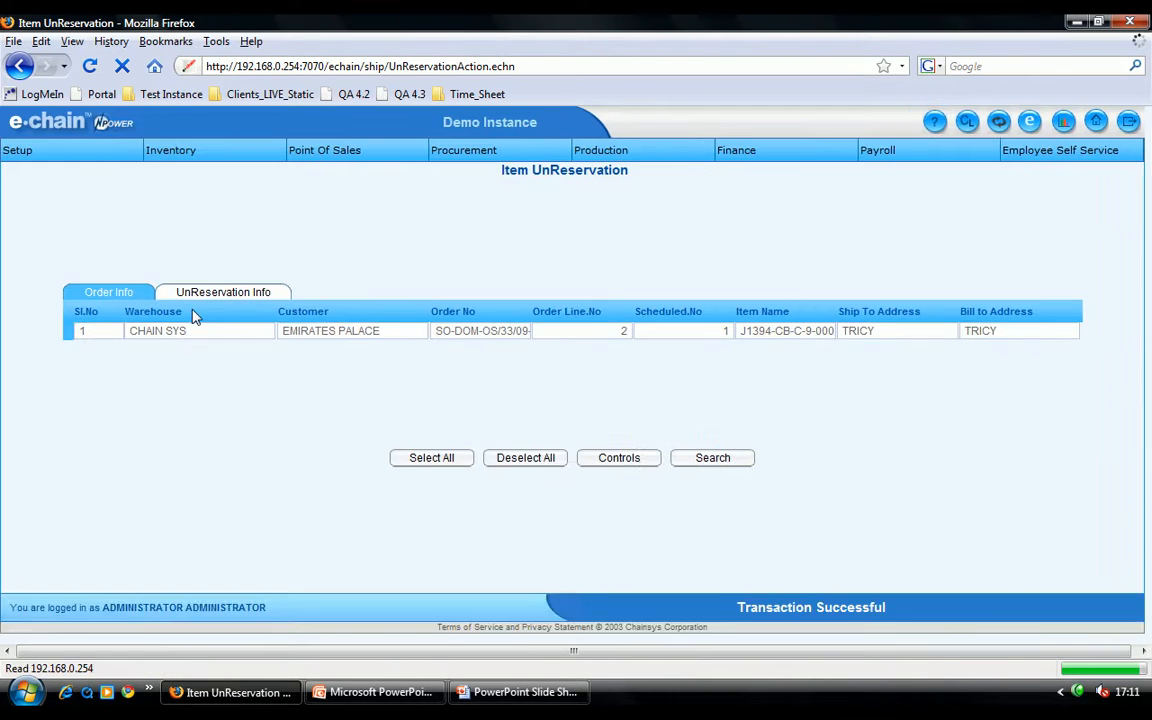
Examine the reserved quantity and item name of the unreserved order line.
{"action": "left_click", "coordinate": [222, 292]}
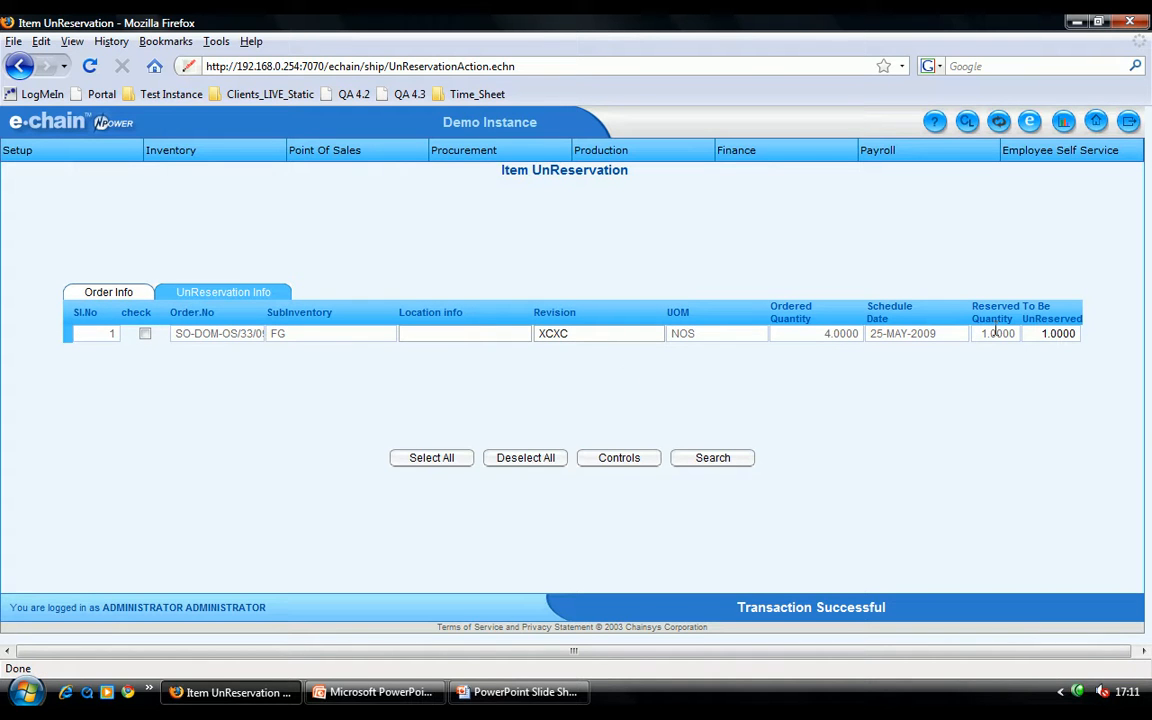
{"action": "left_click", "coordinate": [983, 333]}
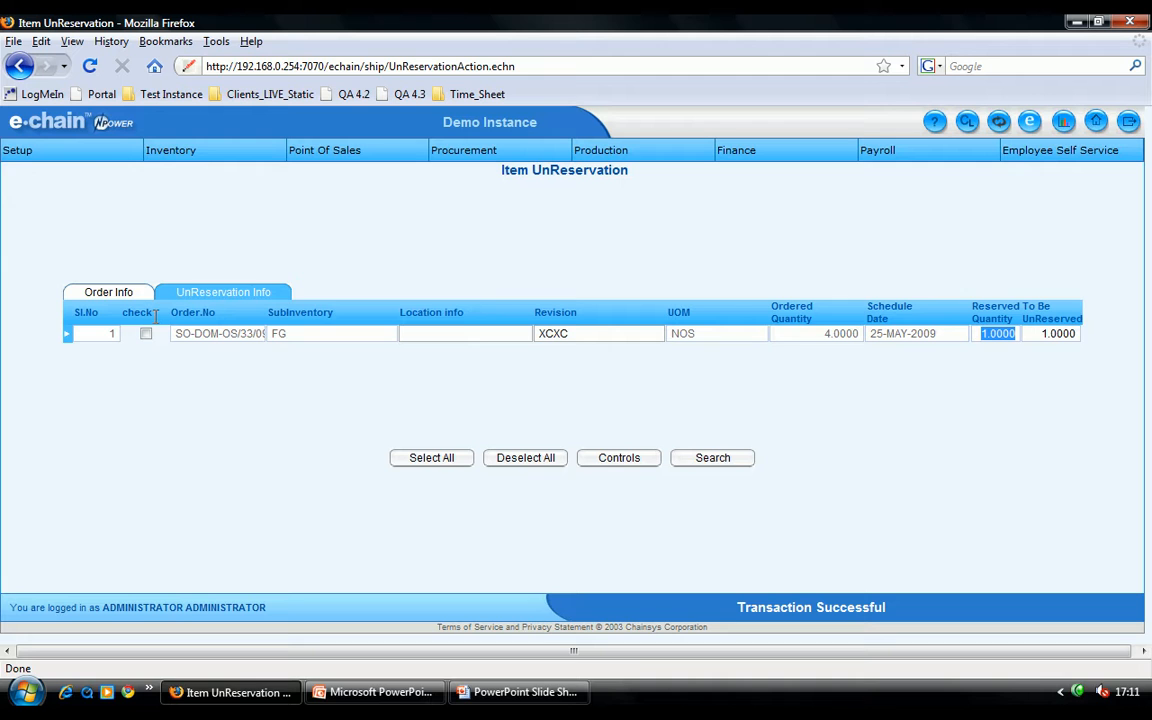
{"action": "left_click", "coordinate": [107, 295]}
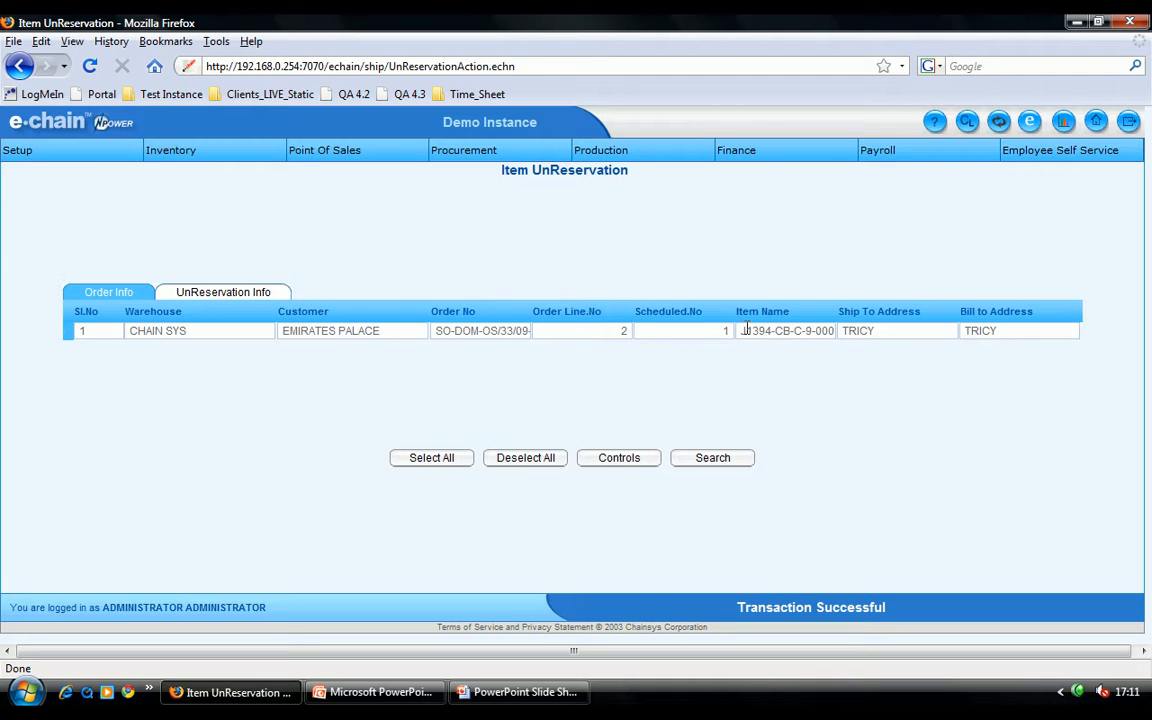
{"action": "left_click_drag", "start_coordinate": [742, 331], "coordinate": [855, 328]}
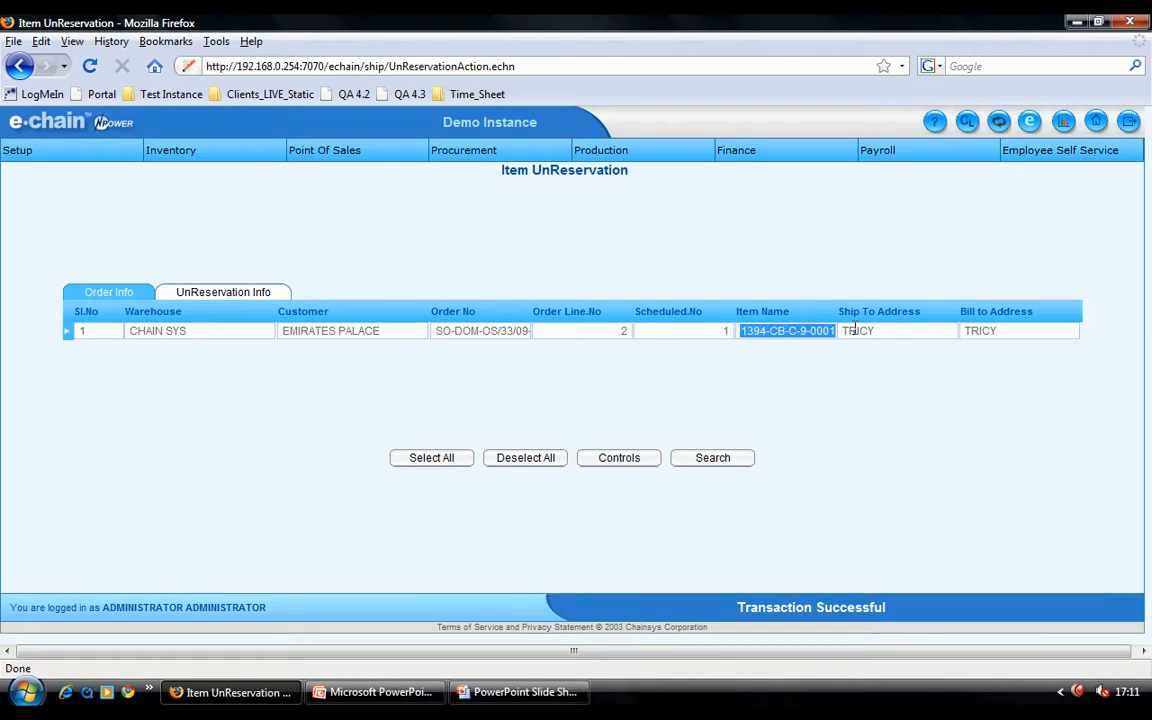
Run a Quantity On Hand enquiry for item J1394-CB-C-9-0001 in warehouse CHAIN SYS and check its reserved quantity in sub-inventory FG.
{"action": "left_click", "coordinate": [218, 153]}
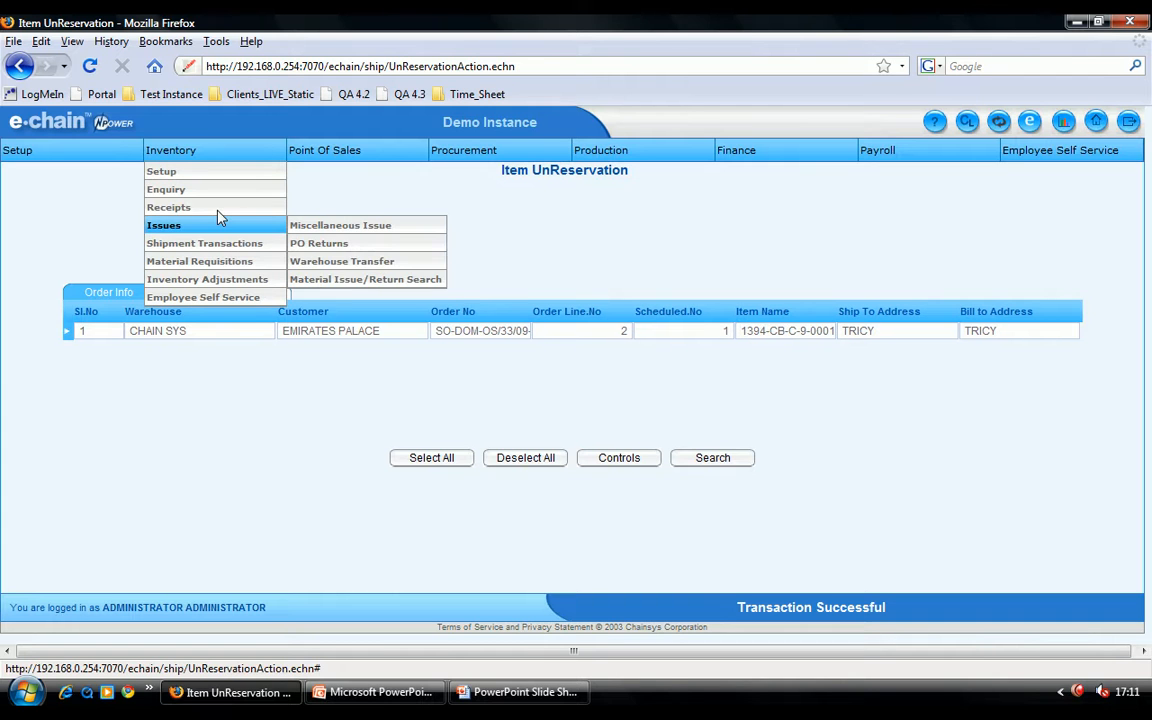
{"action": "mouse_move", "coordinate": [214, 190]}
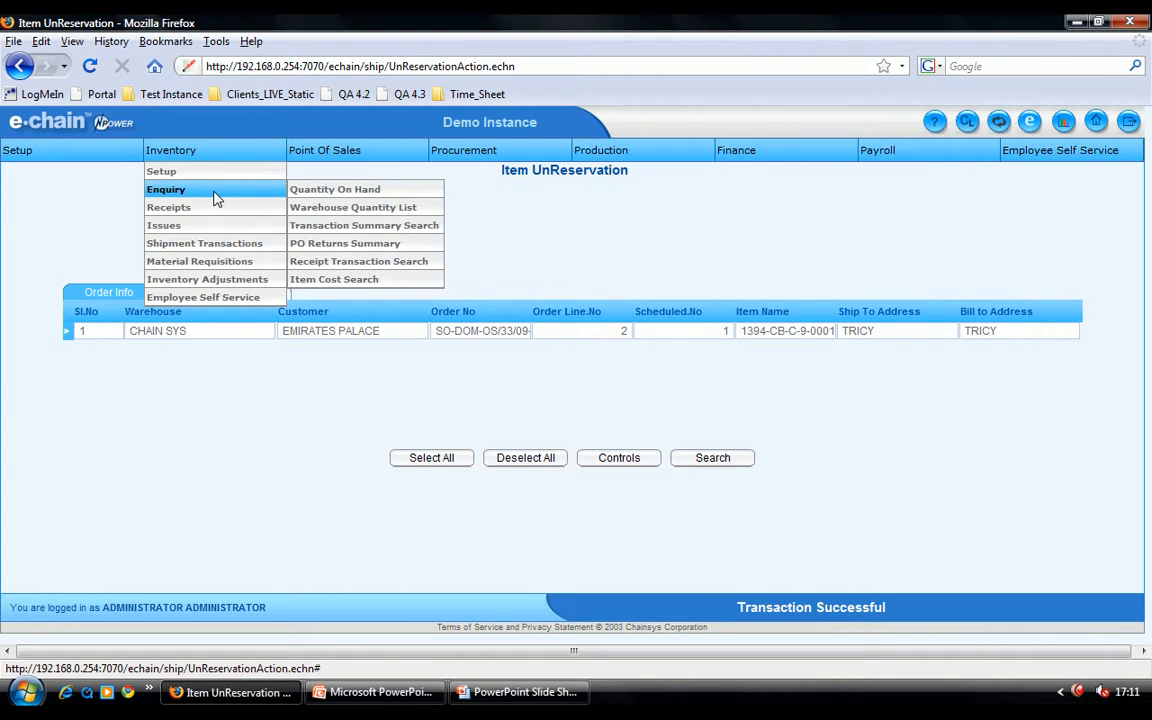
{"action": "left_click", "coordinate": [323, 195]}
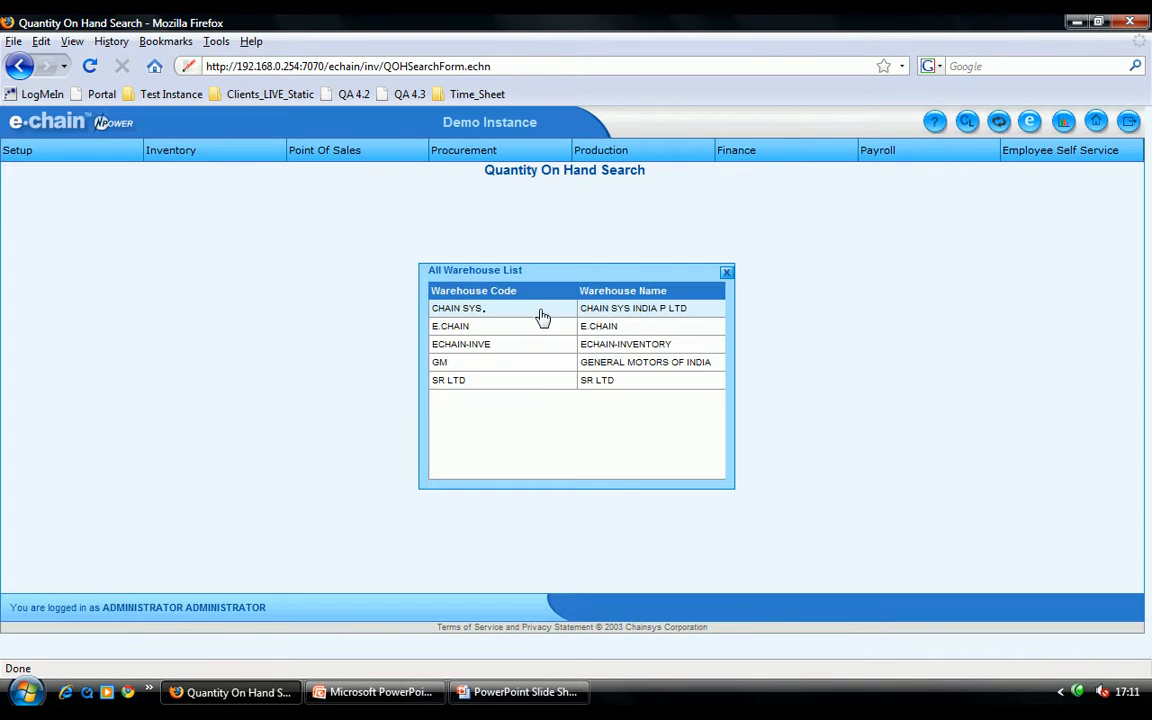
{"action": "left_click", "coordinate": [540, 312]}
{"action": "left_click", "coordinate": [540, 396]}
{"action": "type", "text": "J1394-CB-C-9-0001"}
{"action": "left_click", "coordinate": [548, 413]}
{"action": "left_click", "coordinate": [571, 466]}
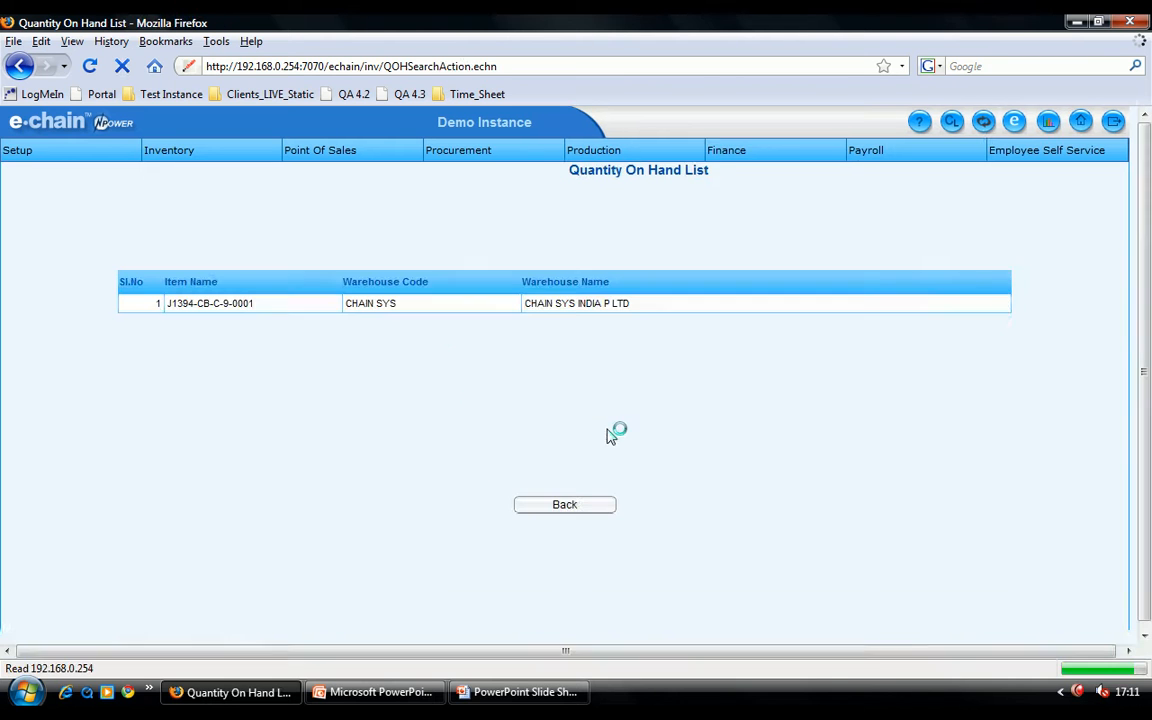
{"action": "left_click", "coordinate": [535, 287]}
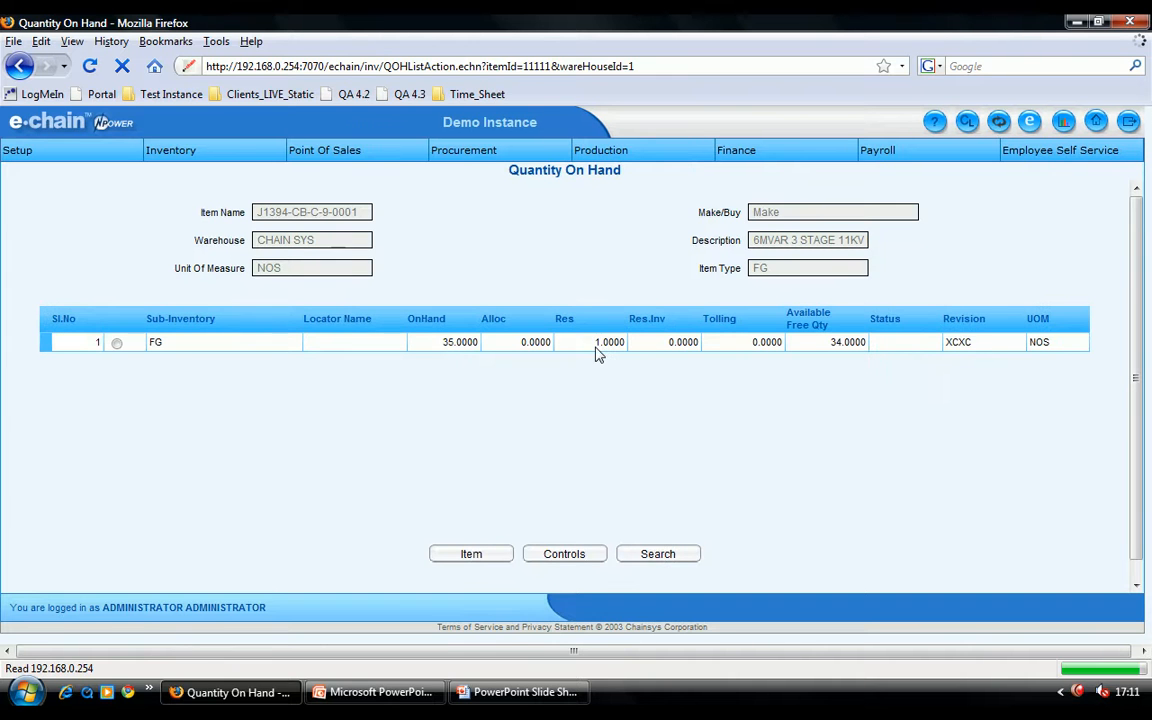
{"action": "left_click_drag", "start_coordinate": [597, 342], "coordinate": [625, 341]}
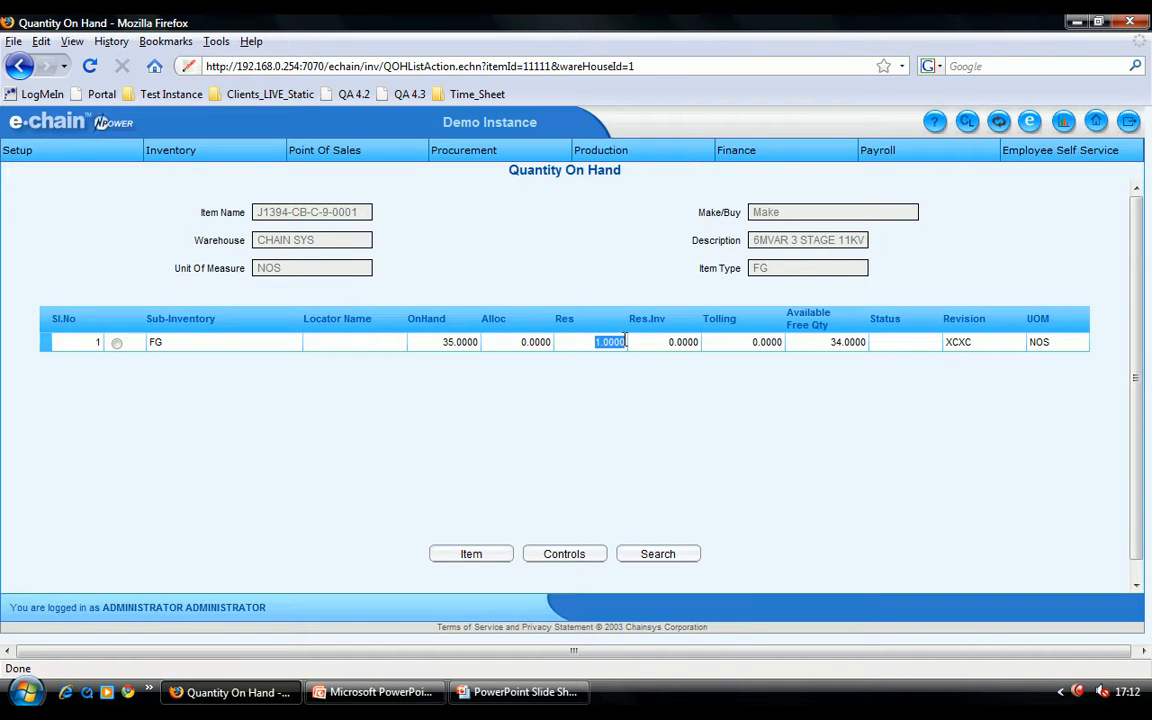
Search Item Allocation for warehouse CHAIN SYS and customer EMIRATES PALACE.
{"action": "left_click", "coordinate": [182, 151]}
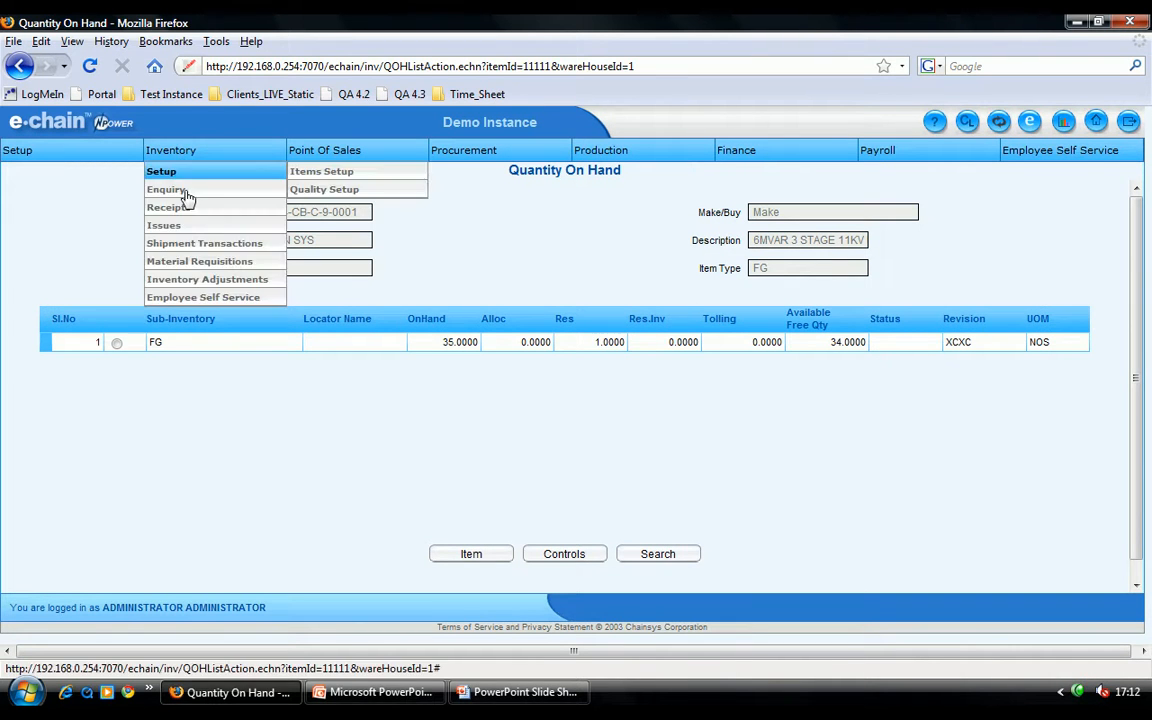
{"action": "mouse_move", "coordinate": [196, 250]}
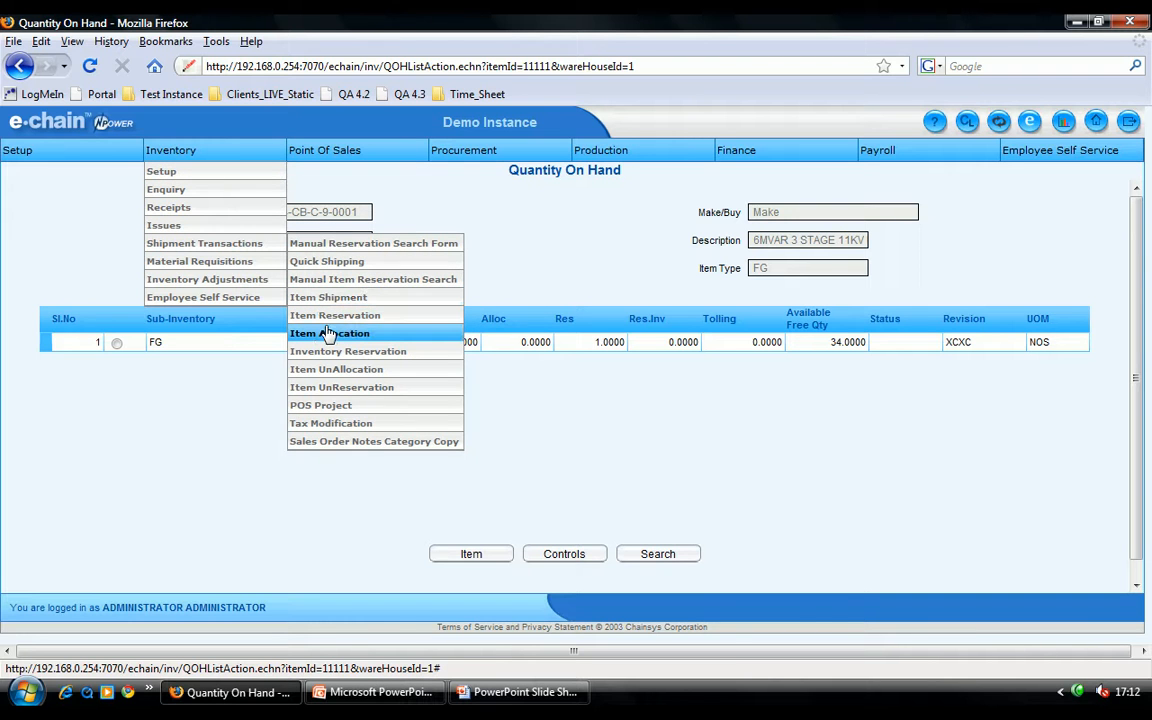
{"action": "left_click", "coordinate": [329, 334]}
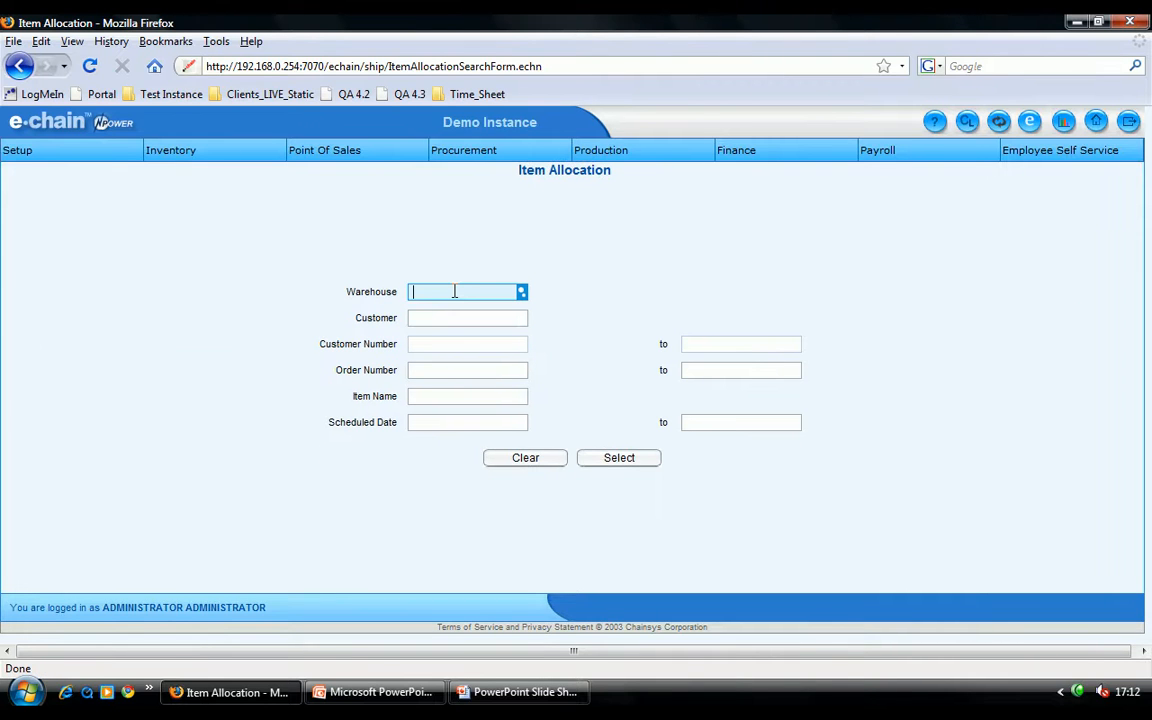
{"action": "double_click", "coordinate": [456, 291]}
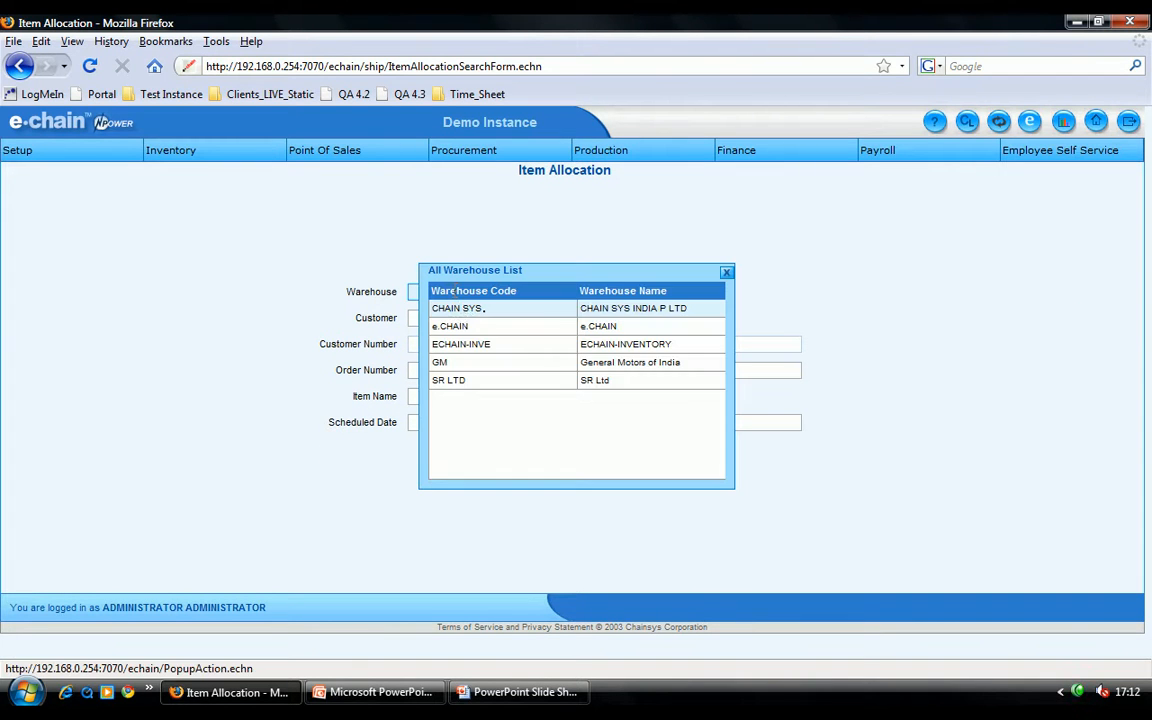
{"action": "left_click", "coordinate": [445, 308]}
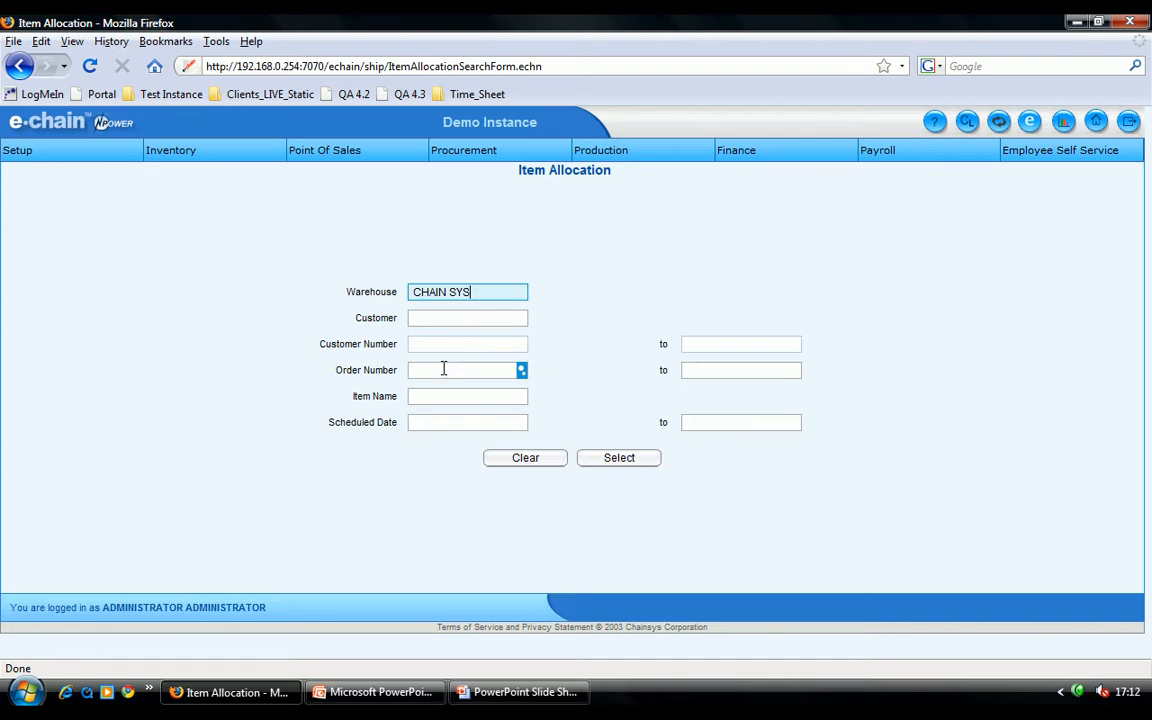
{"action": "left_click", "coordinate": [435, 320]}
{"action": "type", "text": "em"}
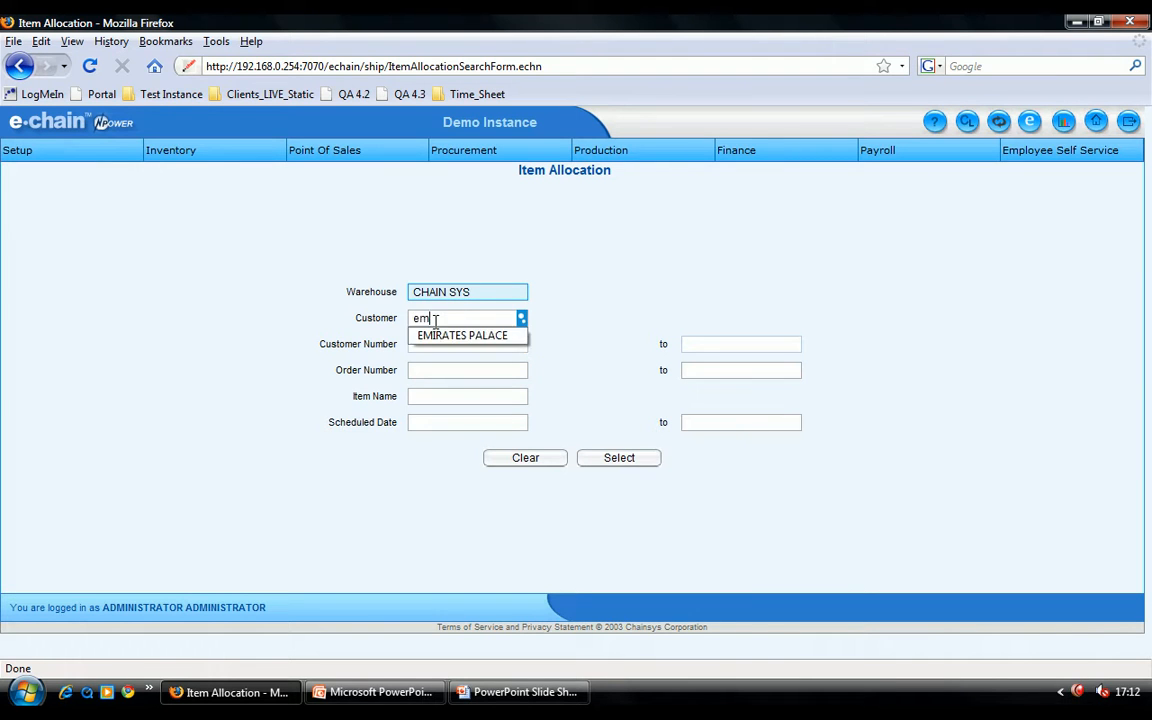
{"action": "left_click", "coordinate": [447, 334]}
{"action": "left_click", "coordinate": [615, 458]}
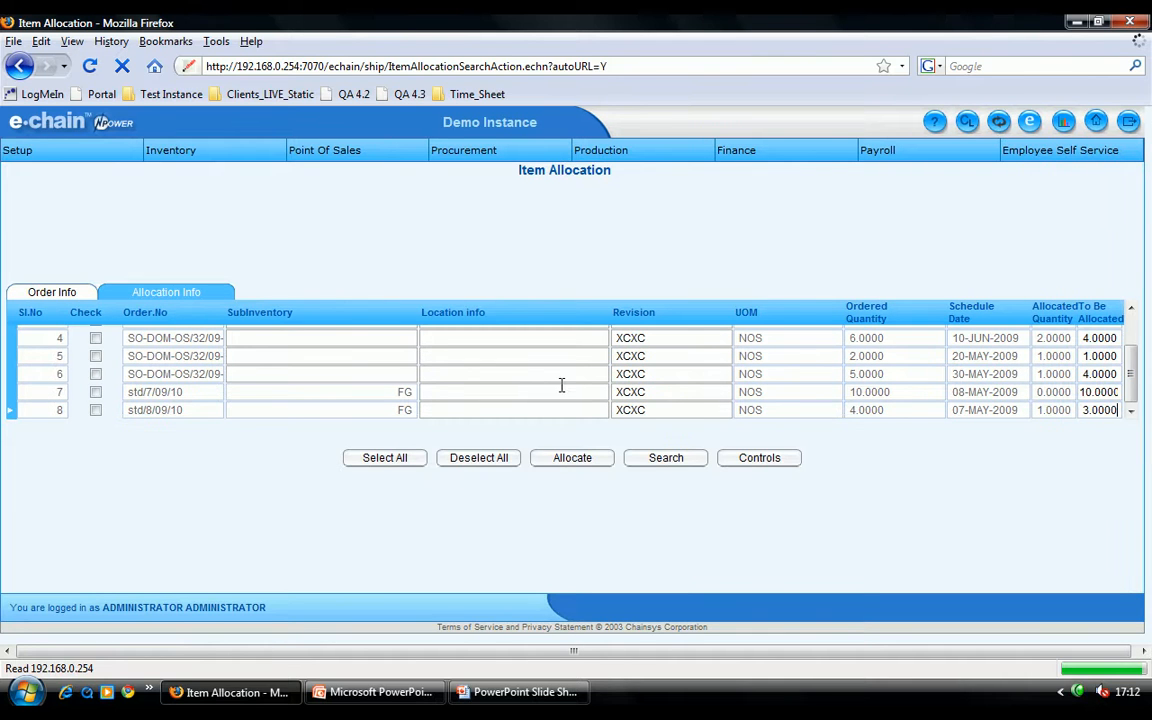
Mark allocation lines 4, 5 and 6, and set the quantity to be allocated to 2 on lines 4 and 6.
{"action": "left_click", "coordinate": [96, 338]}
{"action": "left_click", "coordinate": [96, 356]}
{"action": "left_click", "coordinate": [96, 374]}
{"action": "left_click", "coordinate": [1089, 374]}
{"action": "key", "text": "BackSpace"}
{"action": "type", "text": "2"}
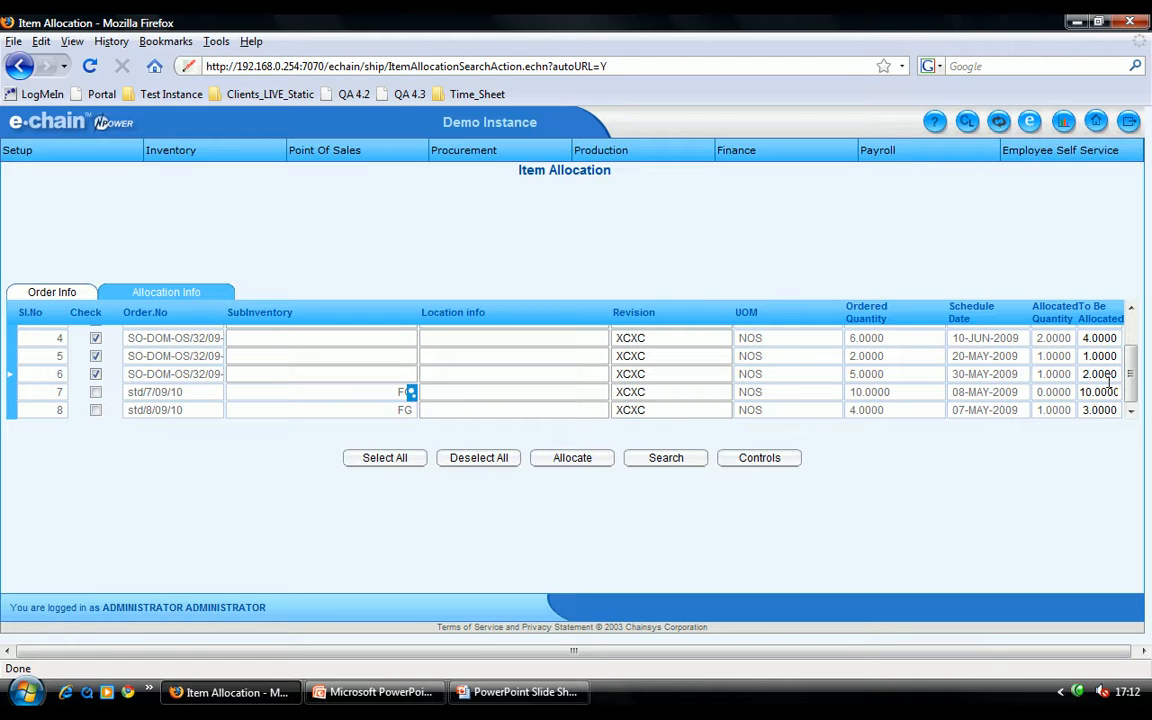
{"action": "double_click", "coordinate": [1086, 338]}
{"action": "type", "text": "2"}
Assign subinventory FG to the three marked lines and allocate them.
{"action": "left_click_drag", "start_coordinate": [580, 462], "coordinate": [670, 538]}
{"action": "left_click", "coordinate": [370, 409]}
{"action": "left_click", "coordinate": [355, 338]}
{"action": "type", "text": "FG"}
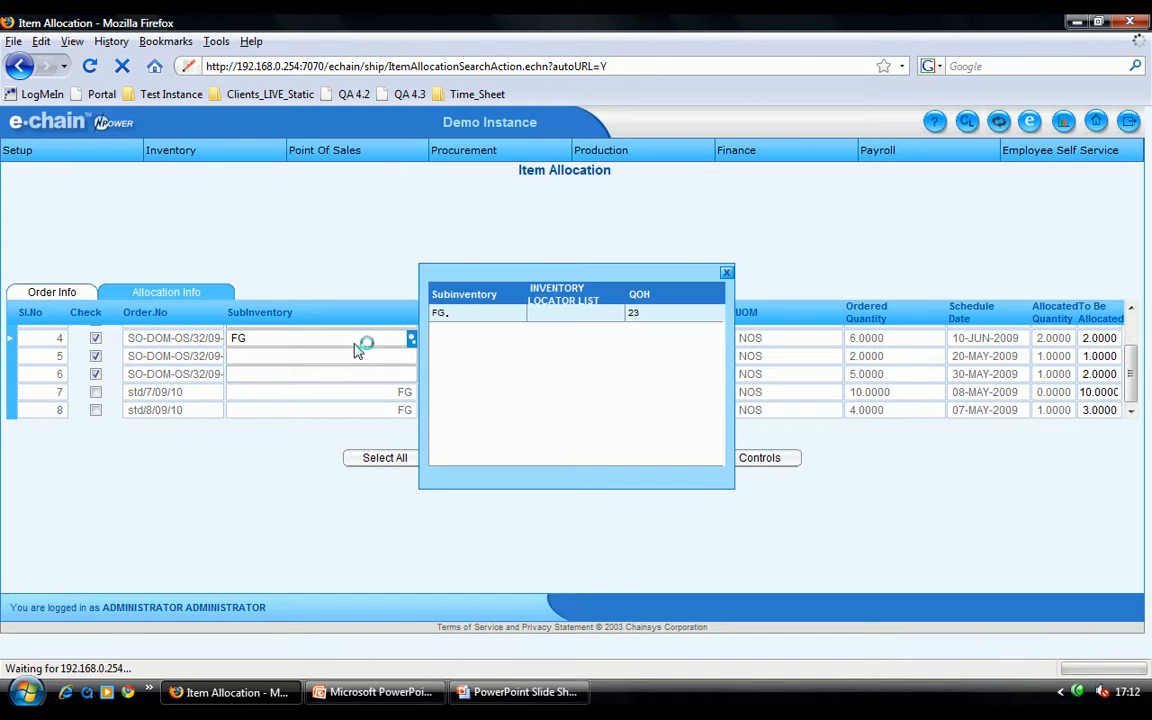
{"action": "left_click", "coordinate": [354, 358]}
{"action": "left_click", "coordinate": [353, 376]}
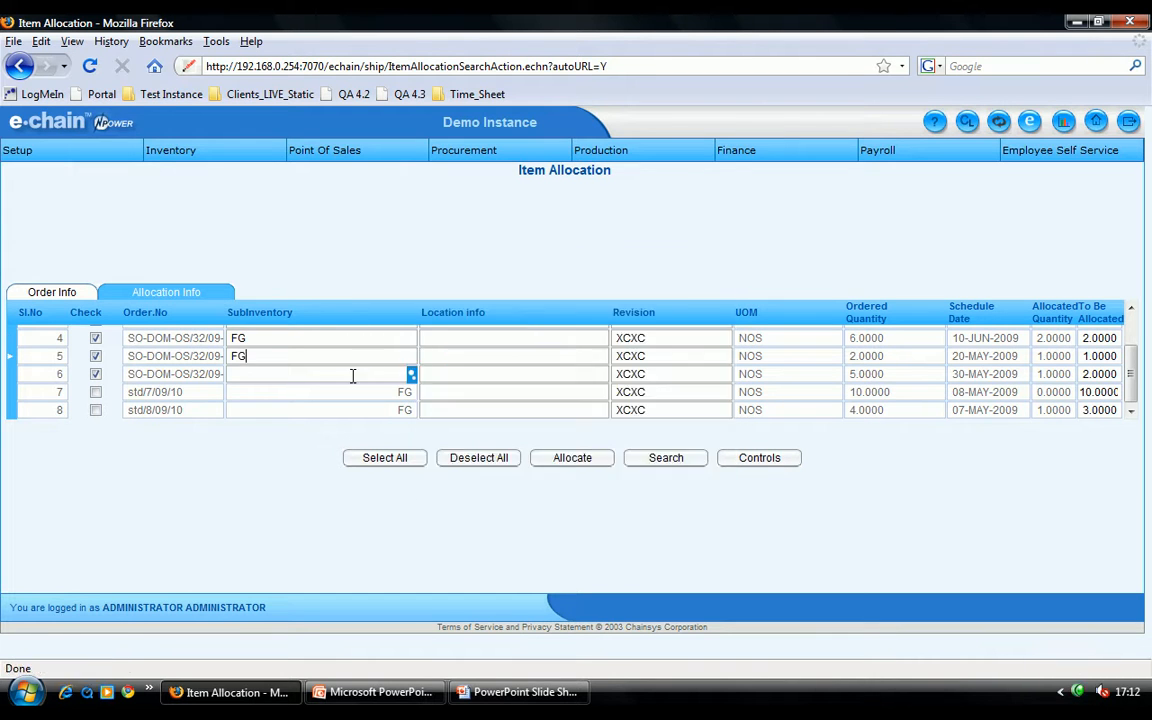
{"action": "type", "text": "FG"}
{"action": "left_click", "coordinate": [450, 398]}
{"action": "left_click", "coordinate": [575, 462]}
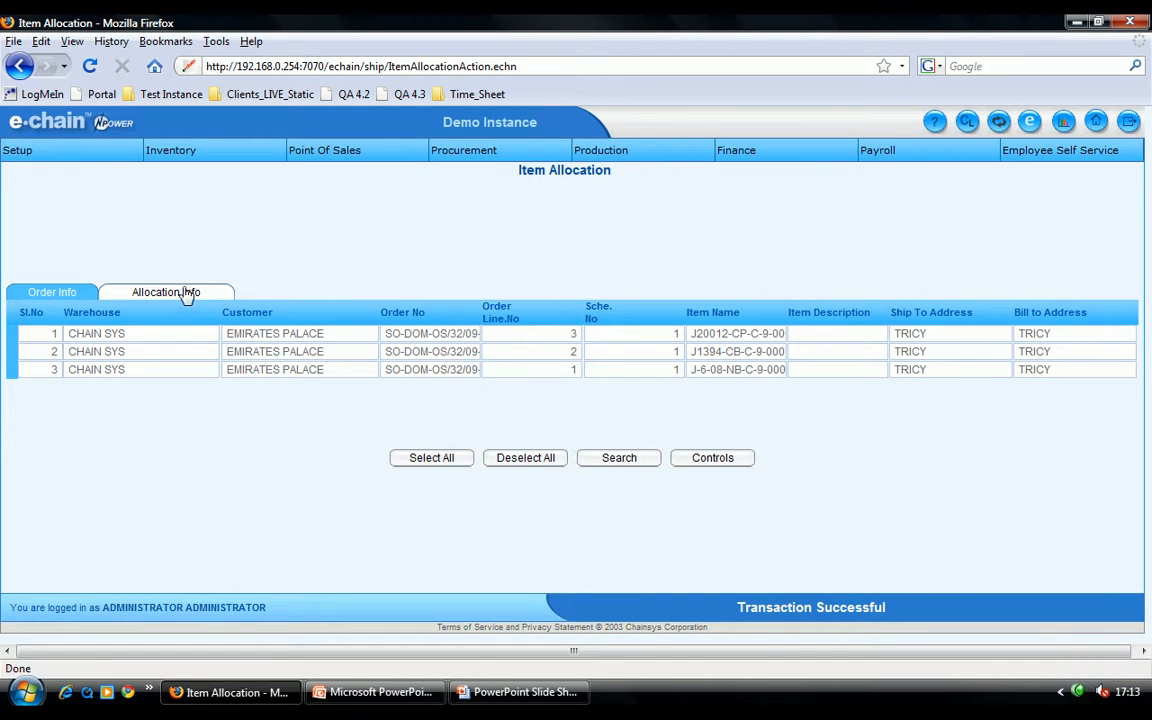
Examine the item names and allocated quantities of the three allocated order lines.
{"action": "mouse_move", "coordinate": [703, 345]}
{"action": "left_mouse_down"}
{"action": "mouse_move", "coordinate": [841, 348]}
{"action": "mouse_move", "coordinate": [698, 333]}
{"action": "mouse_move", "coordinate": [777, 322]}
{"action": "mouse_move", "coordinate": [735, 360]}
{"action": "mouse_move", "coordinate": [792, 347]}
{"action": "left_mouse_up"}
{"action": "left_click", "coordinate": [690, 351]}
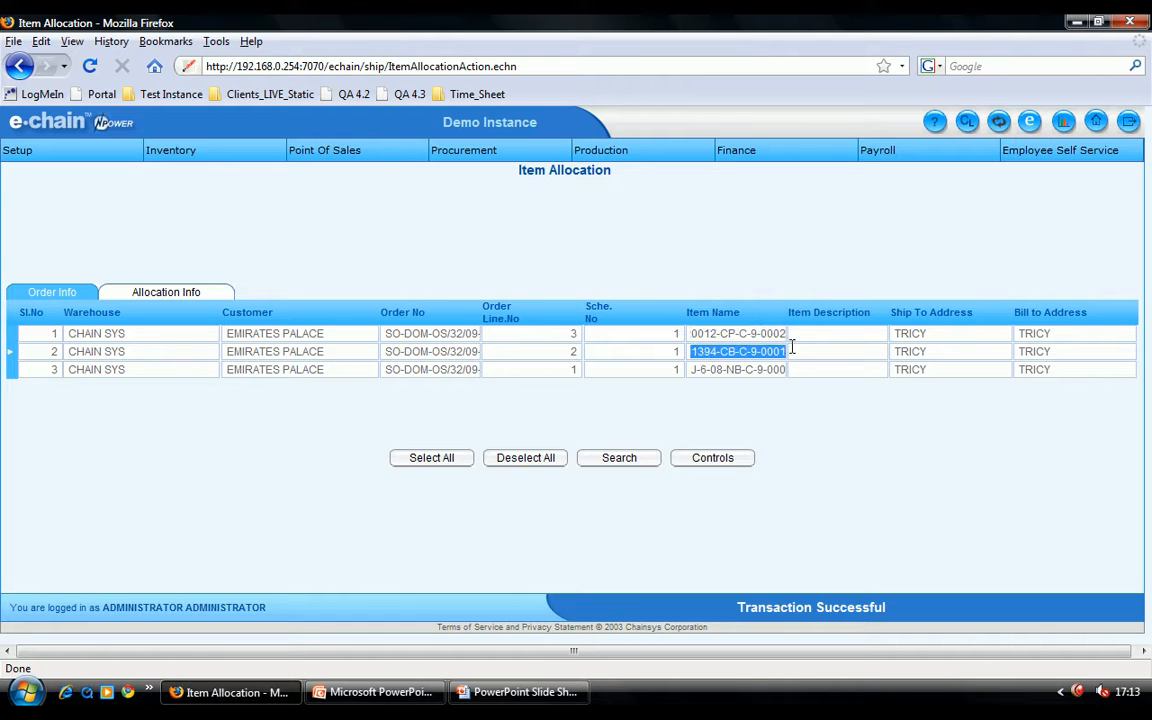
{"action": "left_click", "coordinate": [188, 296]}
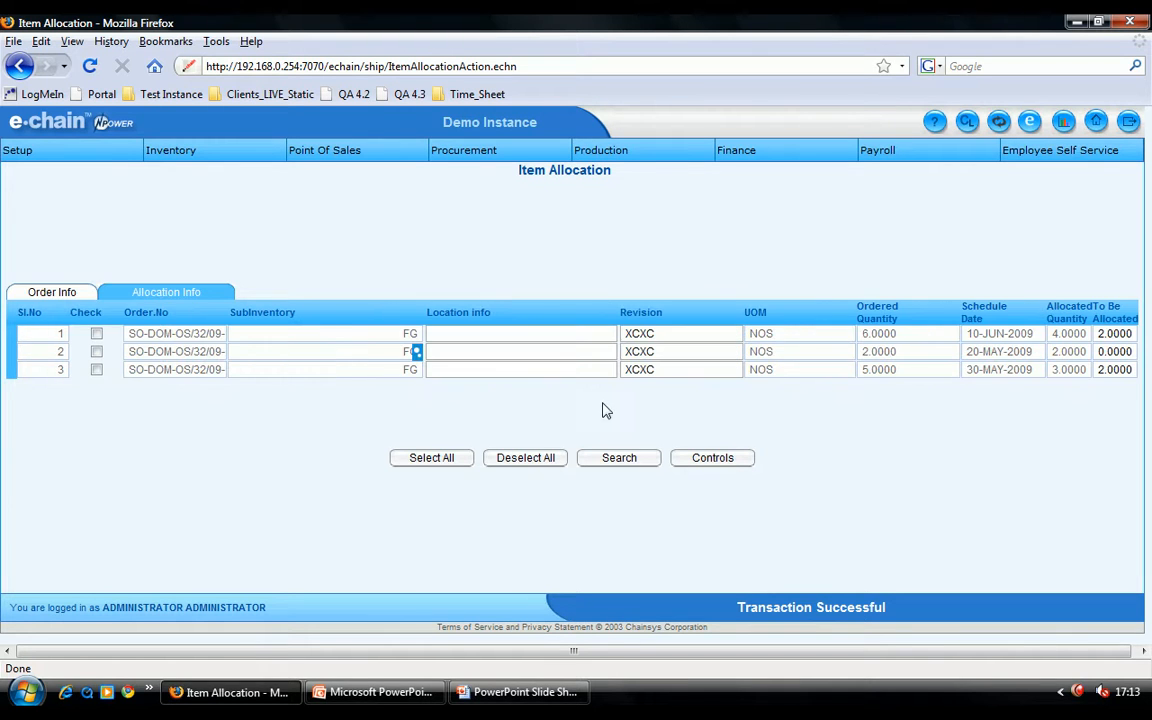
{"action": "left_click", "coordinate": [1085, 336]}
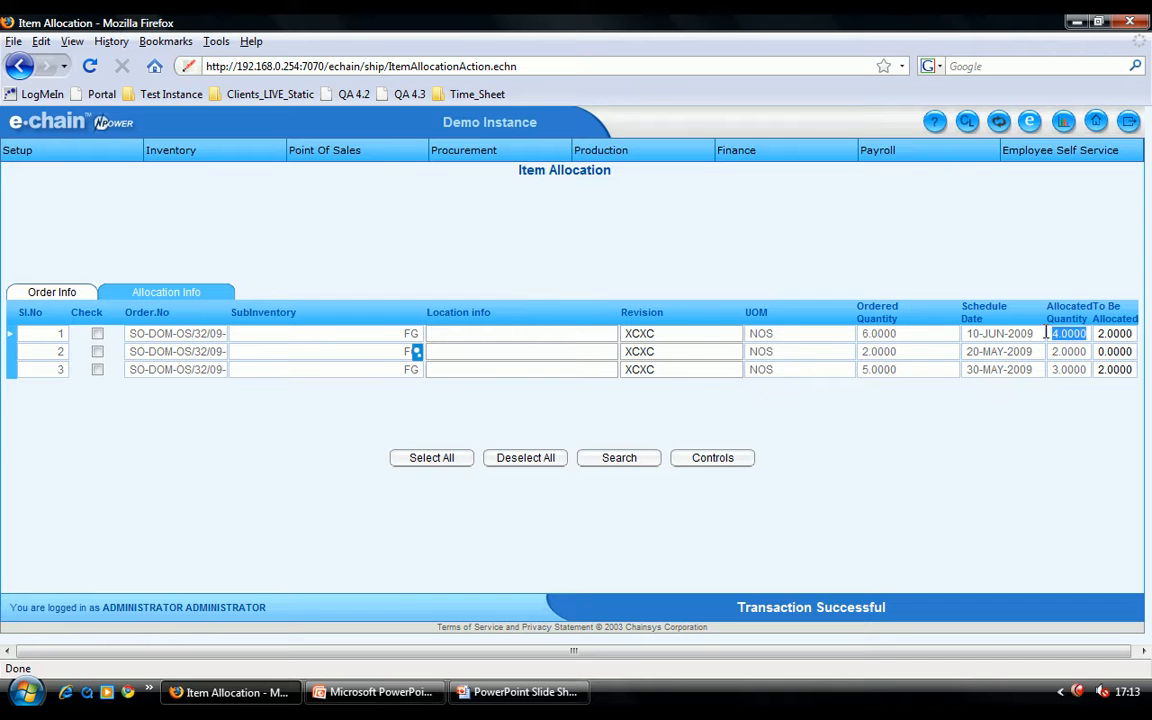
{"action": "left_click", "coordinate": [55, 292]}
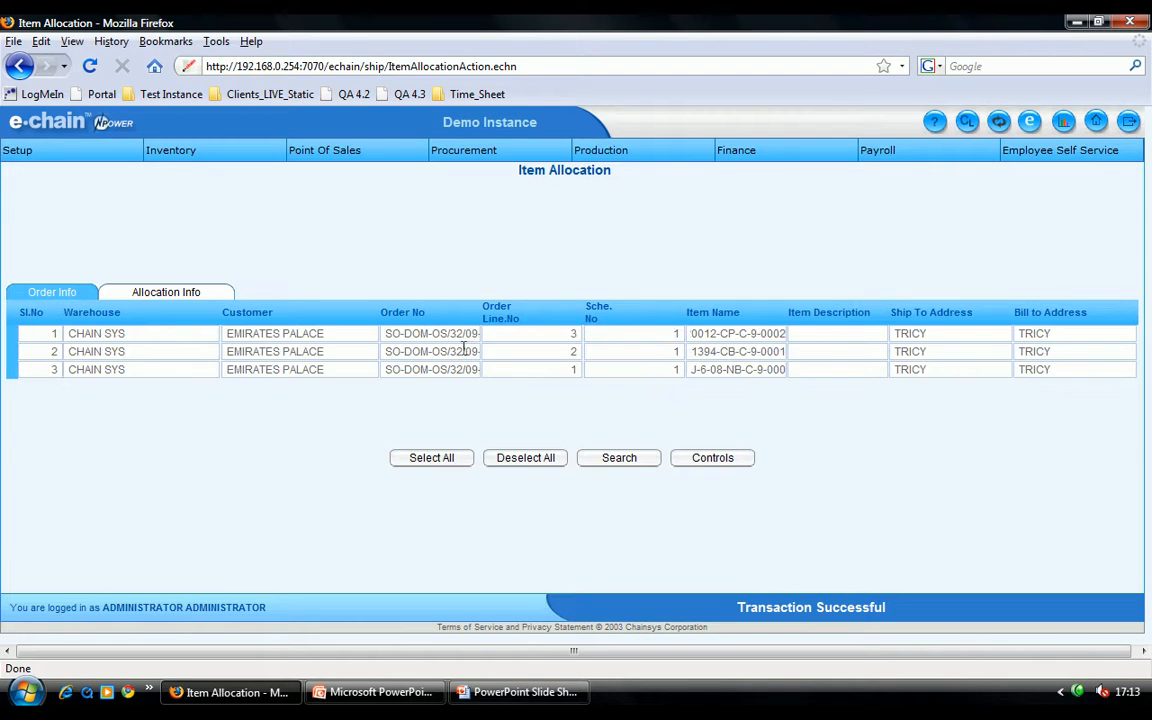
{"action": "left_click", "coordinate": [699, 333]}
{"action": "left_click_drag", "start_coordinate": [699, 333], "coordinate": [795, 334]}
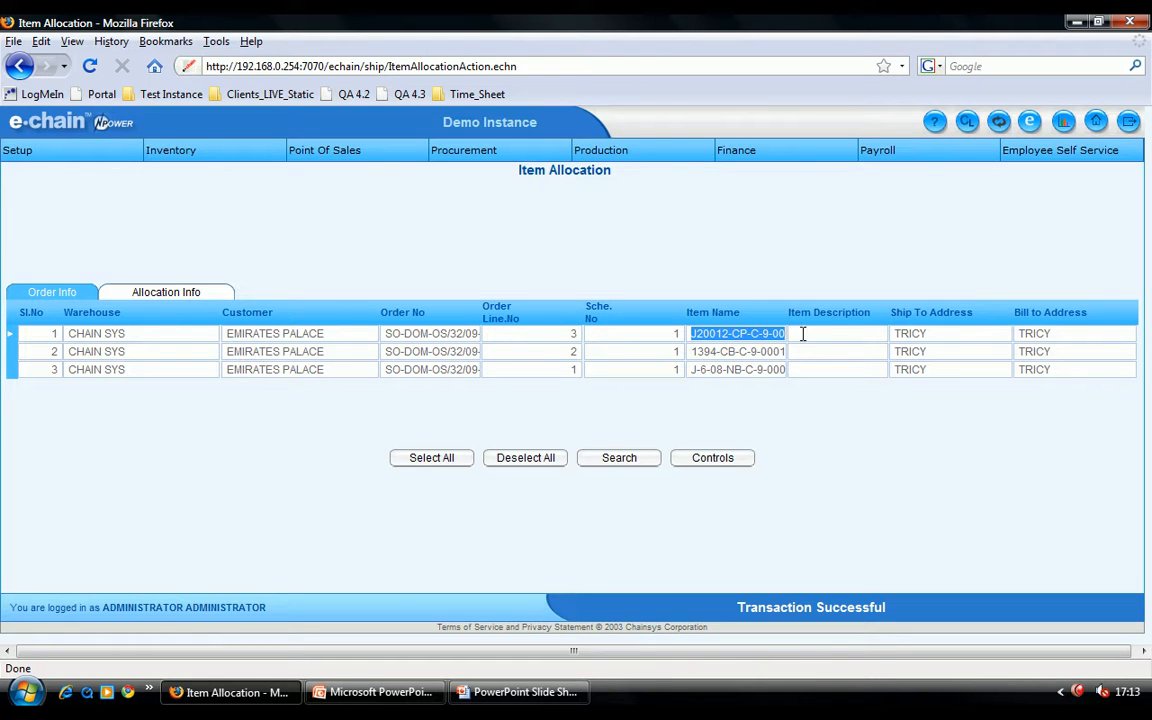
Search the quantity on hand of item J20012-CP-C-9-0002 in warehouse CHAIN SYS.
{"action": "left_click", "coordinate": [324, 274]}
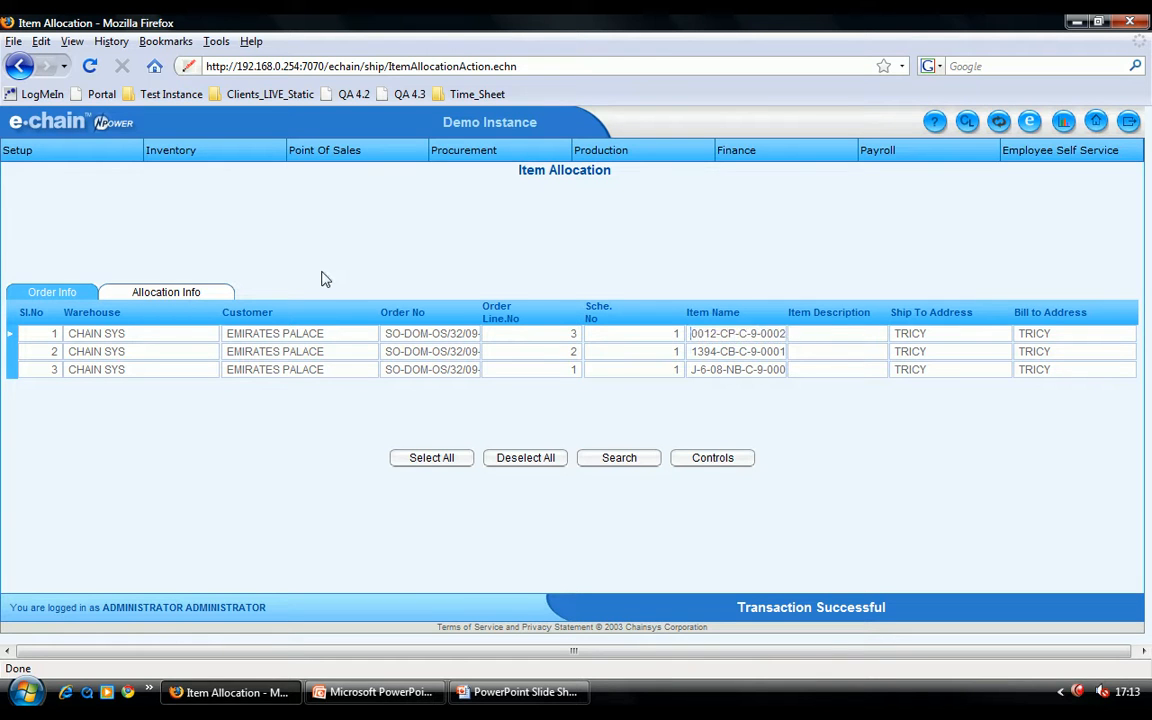
{"action": "left_click", "coordinate": [190, 158]}
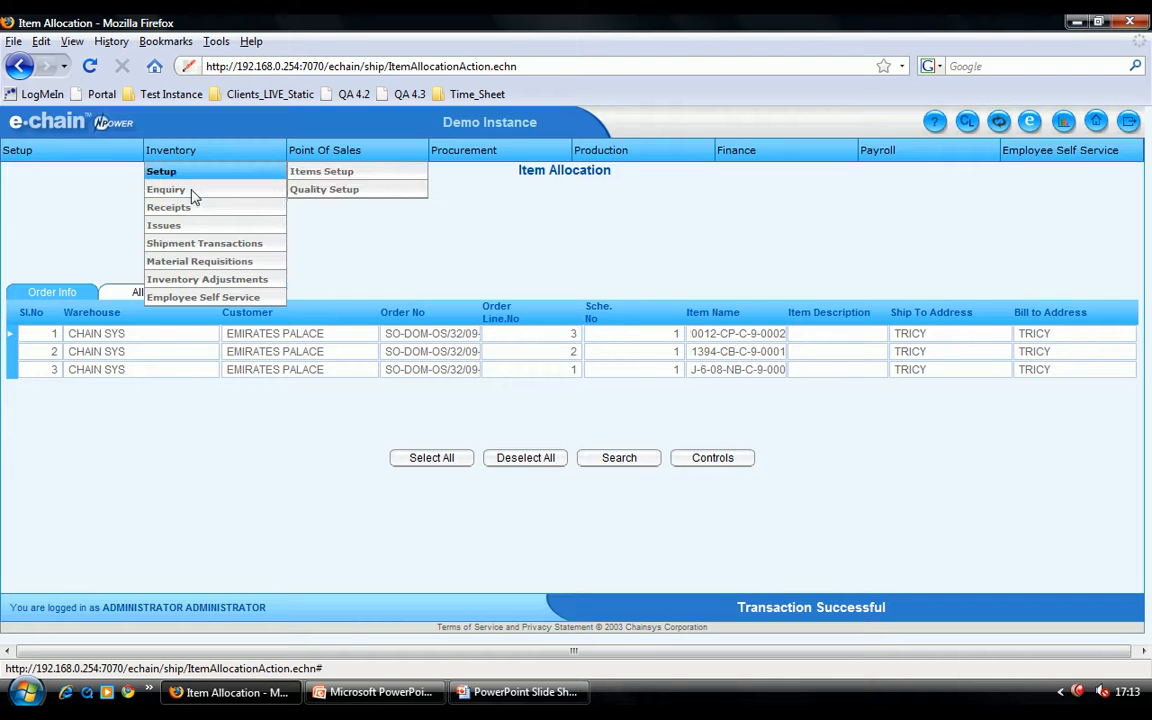
{"action": "mouse_move", "coordinate": [195, 193]}
{"action": "left_click", "coordinate": [322, 191]}
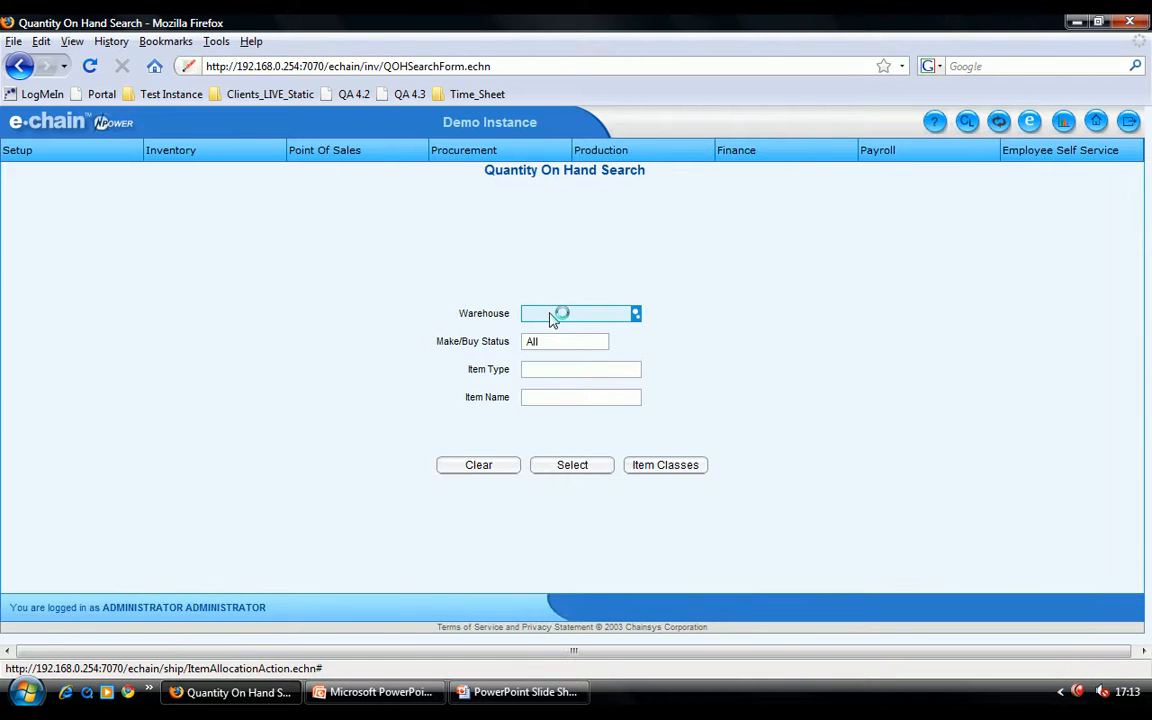
{"action": "left_click", "coordinate": [558, 315]}
{"action": "left_click", "coordinate": [551, 316]}
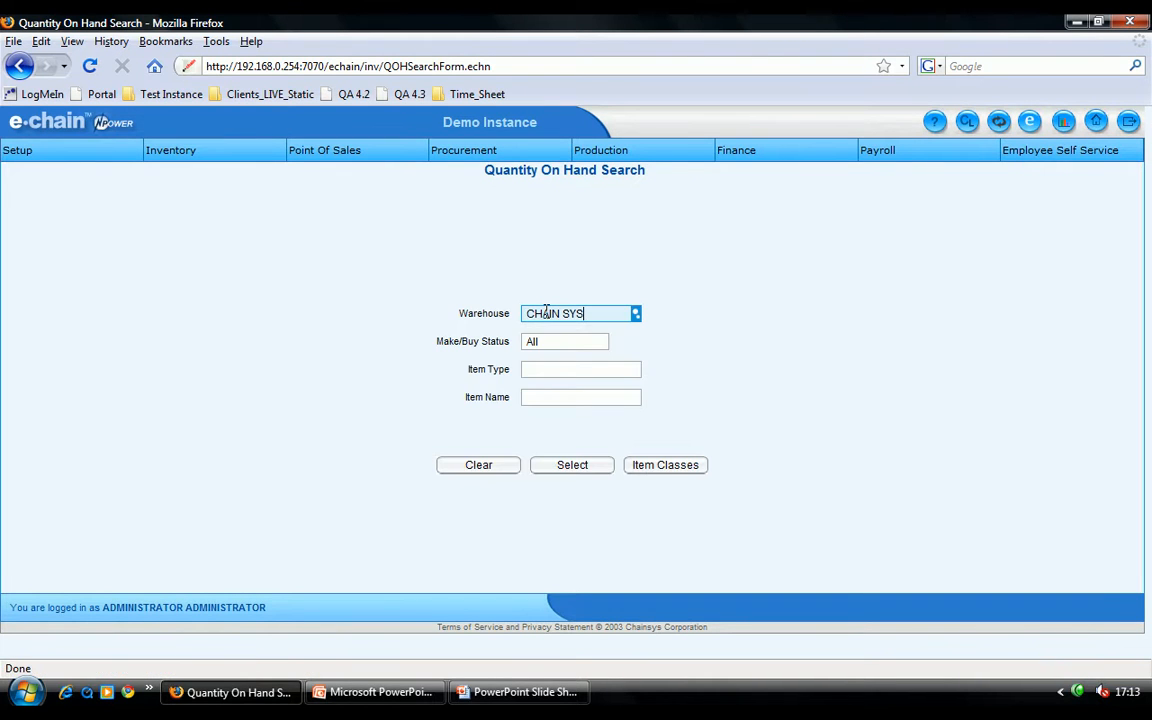
{"action": "left_click", "coordinate": [552, 398]}
{"action": "type", "text": "J20012-CP-C-9-0002"}
{"action": "key", "text": "Tab"}
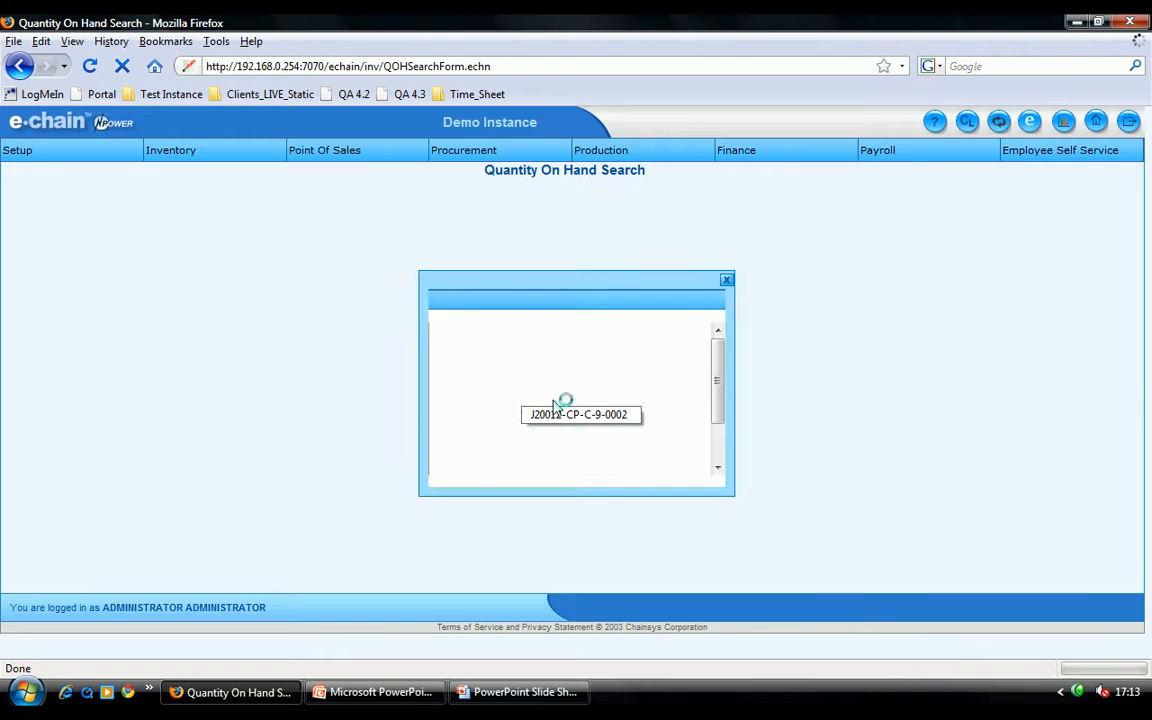
{"action": "left_click", "coordinate": [571, 468]}
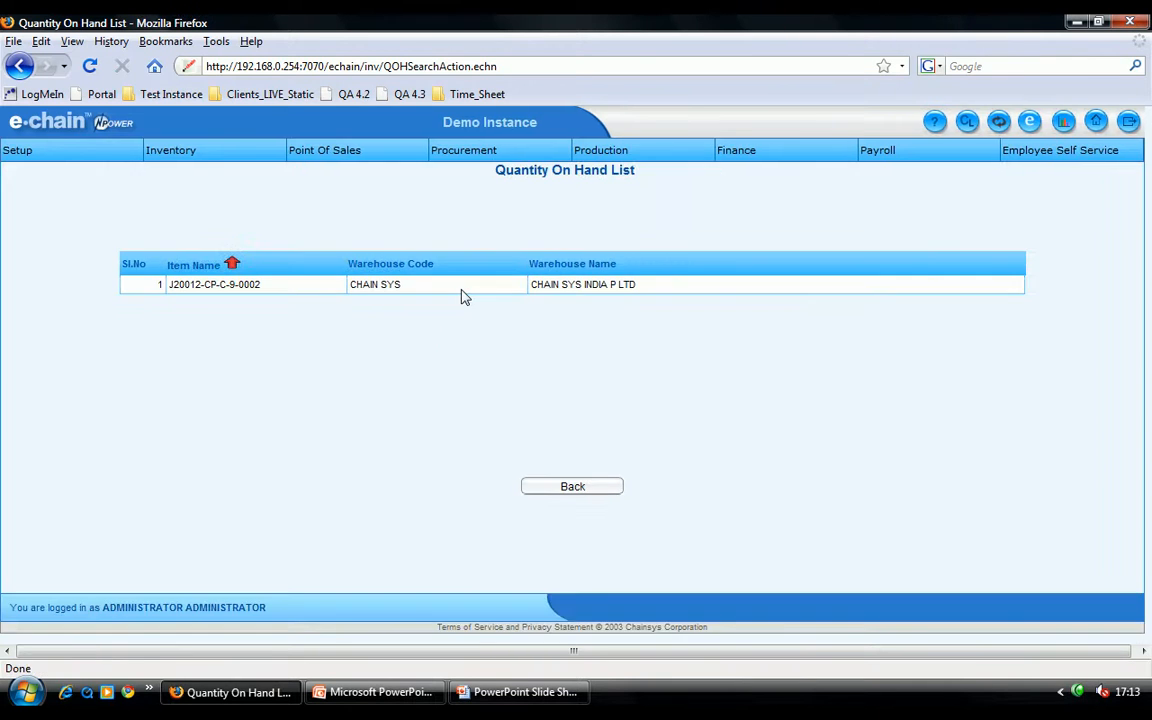
Open the on-hand record of item J20012-CP-C-9-0002 and examine its reserved and allocated quantities.
{"action": "left_click", "coordinate": [466, 300]}
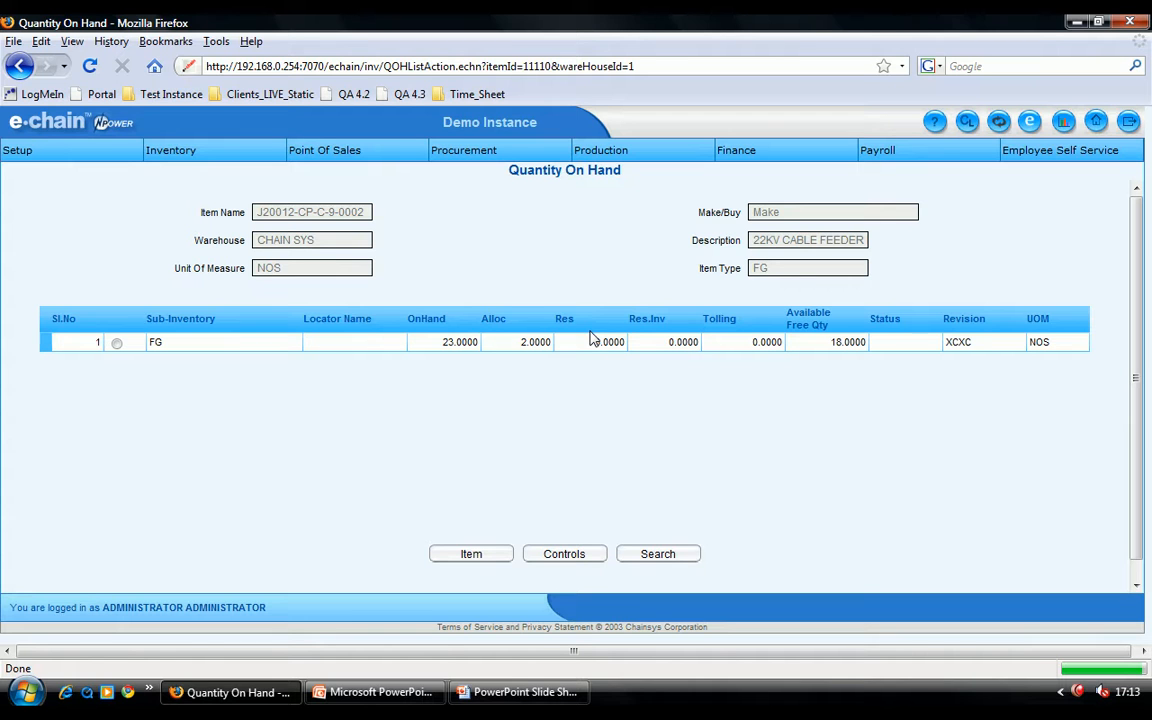
{"action": "left_click_drag", "start_coordinate": [590, 340], "coordinate": [625, 344]}
{"action": "left_click", "coordinate": [520, 344]}
{"action": "left_click_drag", "start_coordinate": [519, 344], "coordinate": [553, 368]}
{"action": "left_click", "coordinate": [551, 363]}
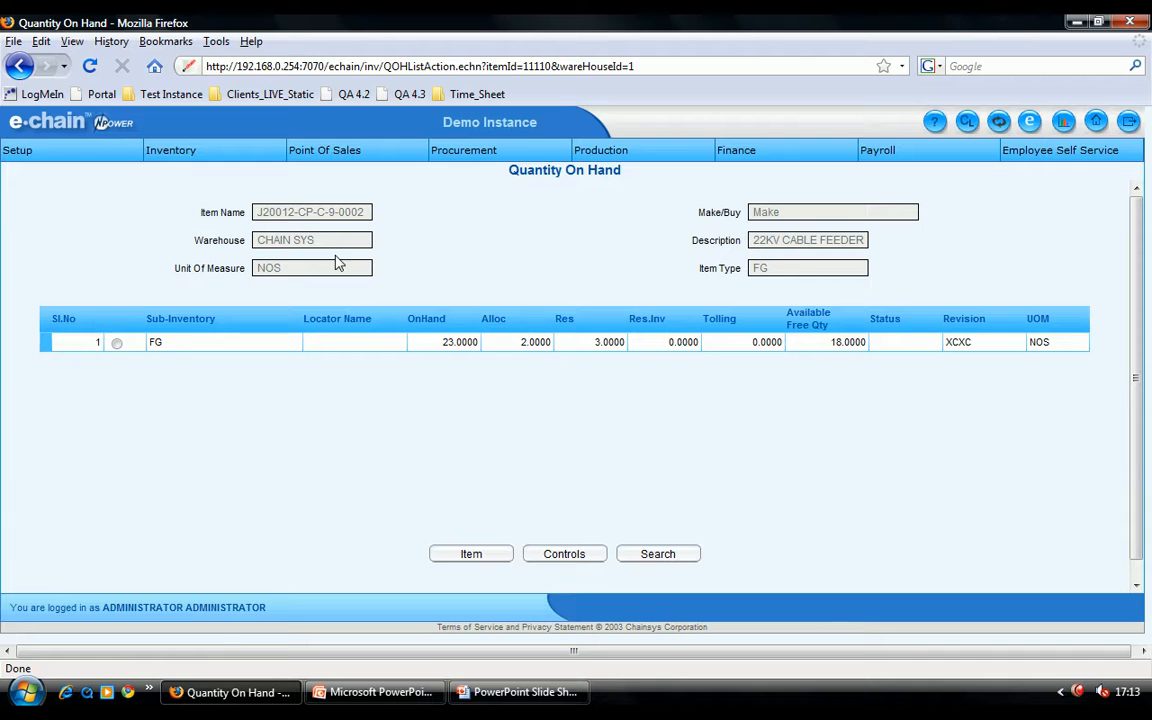
Search Item Unallocation for warehouse CHAIN SYS, customer EMIRATES PALACE and the sales order's number.
{"action": "left_click", "coordinate": [187, 152]}
{"action": "mouse_move", "coordinate": [190, 206]}
{"action": "mouse_move", "coordinate": [254, 248]}
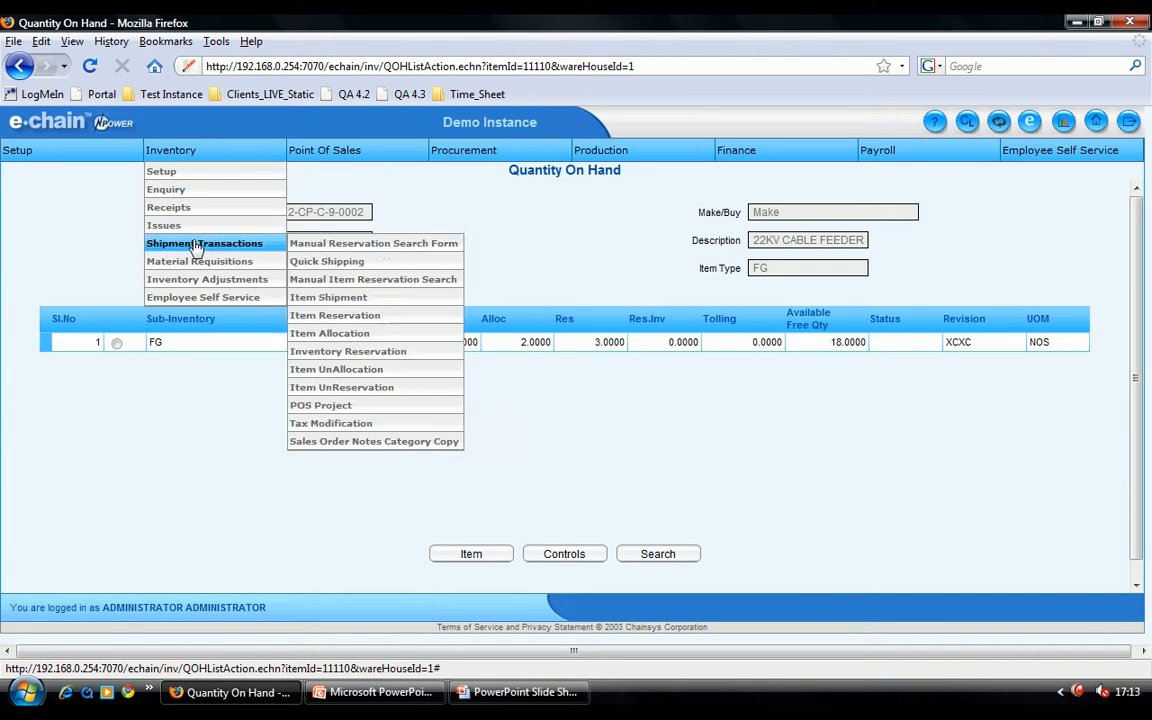
{"action": "left_click", "coordinate": [347, 371]}
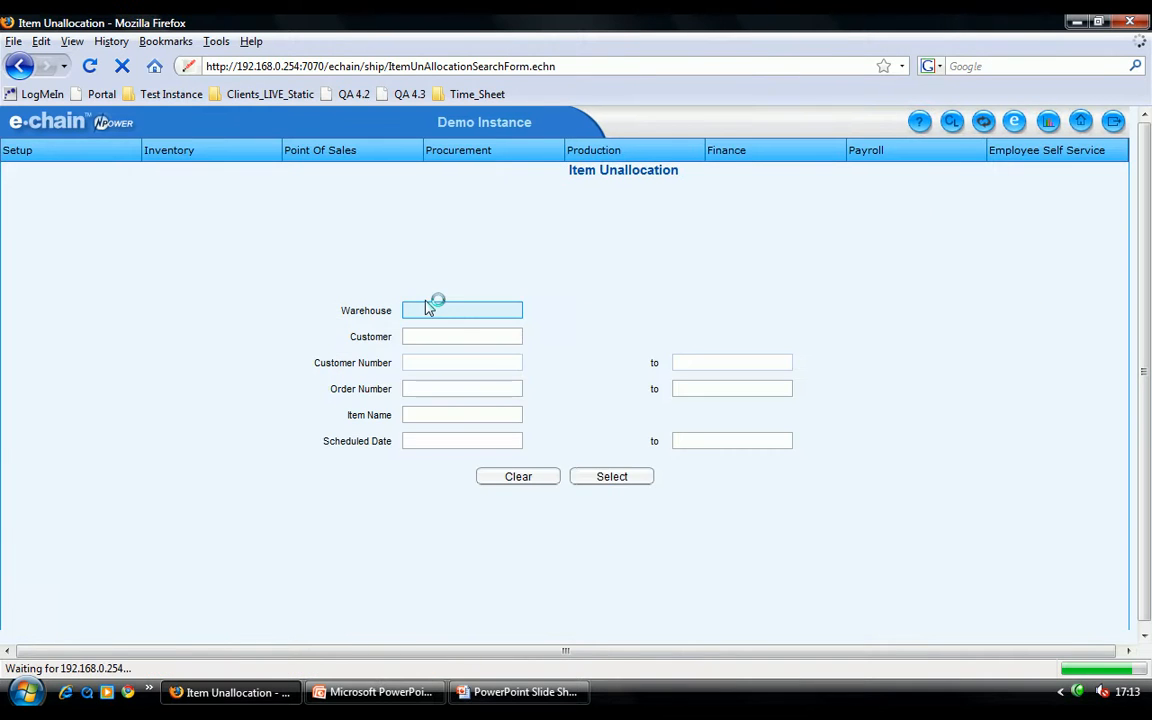
{"action": "double_click", "coordinate": [427, 287]}
{"action": "left_click", "coordinate": [455, 309]}
{"action": "left_click", "coordinate": [449, 319]}
{"action": "type", "text": "em"}
{"action": "left_click", "coordinate": [447, 336]}
{"action": "left_click", "coordinate": [443, 370]}
{"action": "type", "text": "%32%"}
{"action": "key", "text": "Tab"}
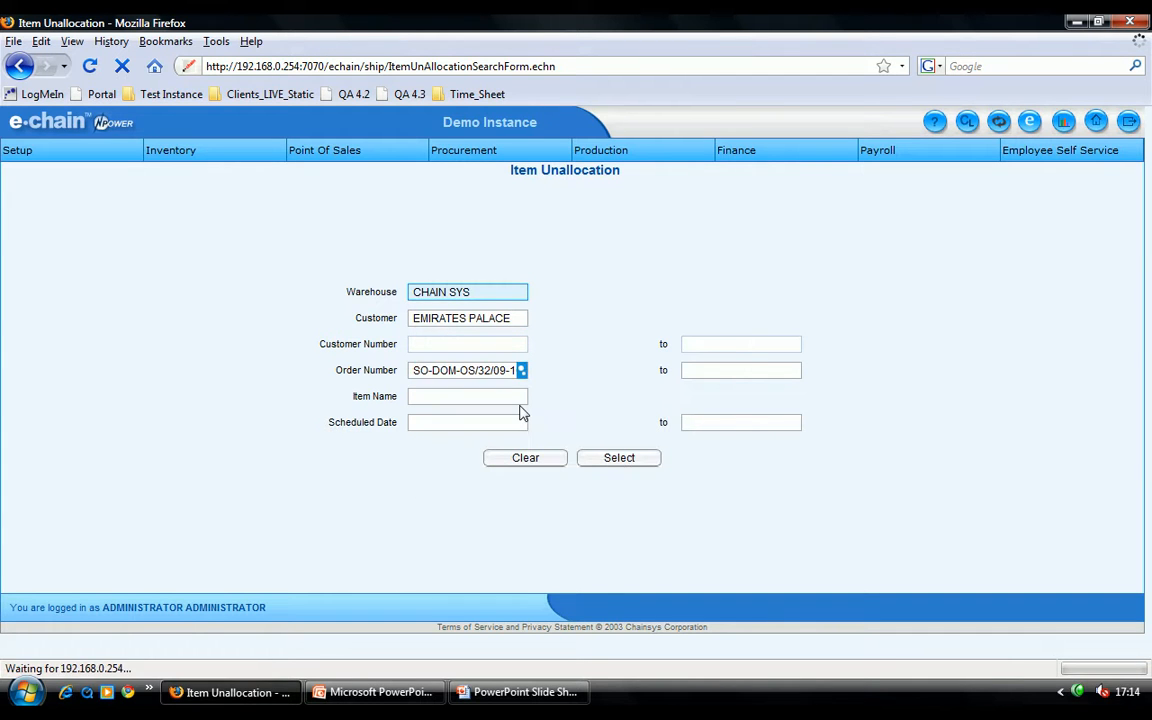
{"action": "left_click", "coordinate": [594, 459]}
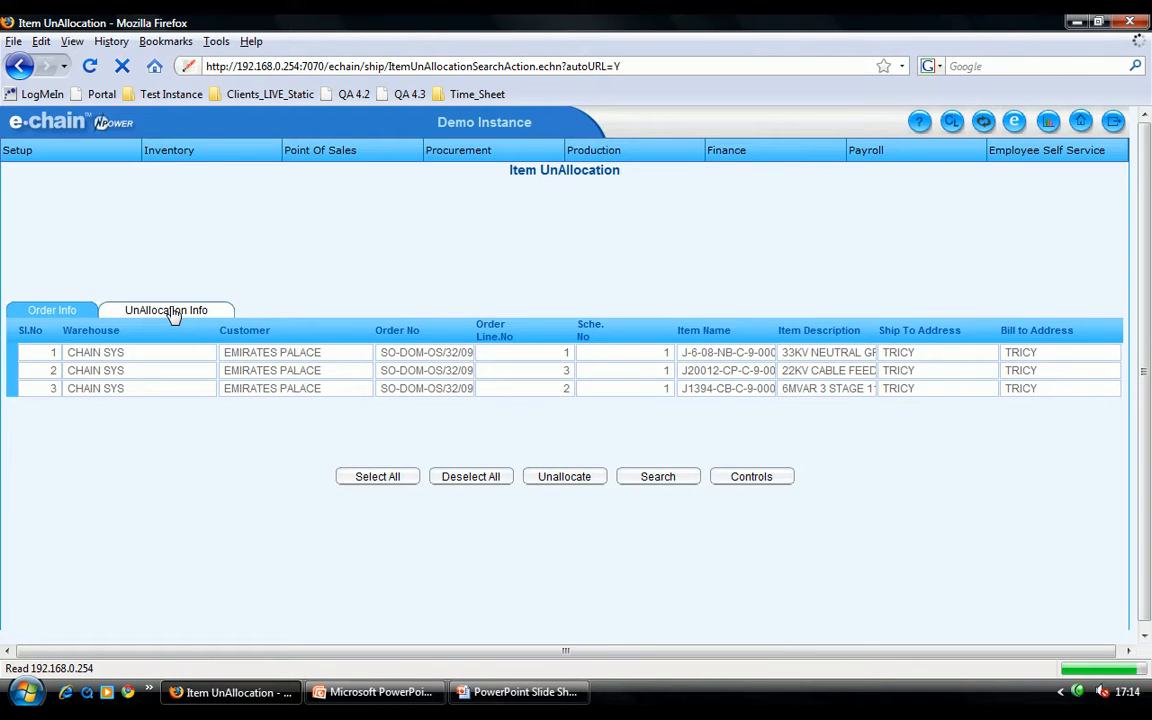
Mark all three unallocation lines and set the quantity to be unallocated to 1 on line 1.
{"action": "left_click", "coordinate": [173, 314]}
{"action": "left_click", "coordinate": [396, 464]}
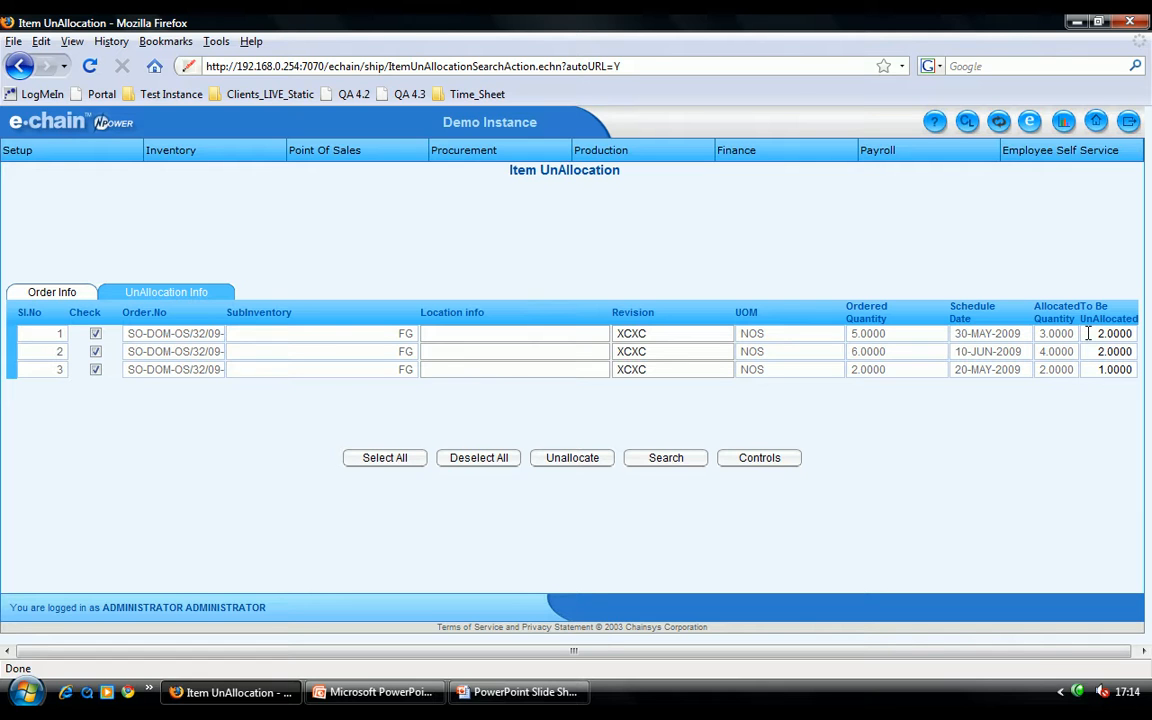
{"action": "left_click", "coordinate": [1088, 333]}
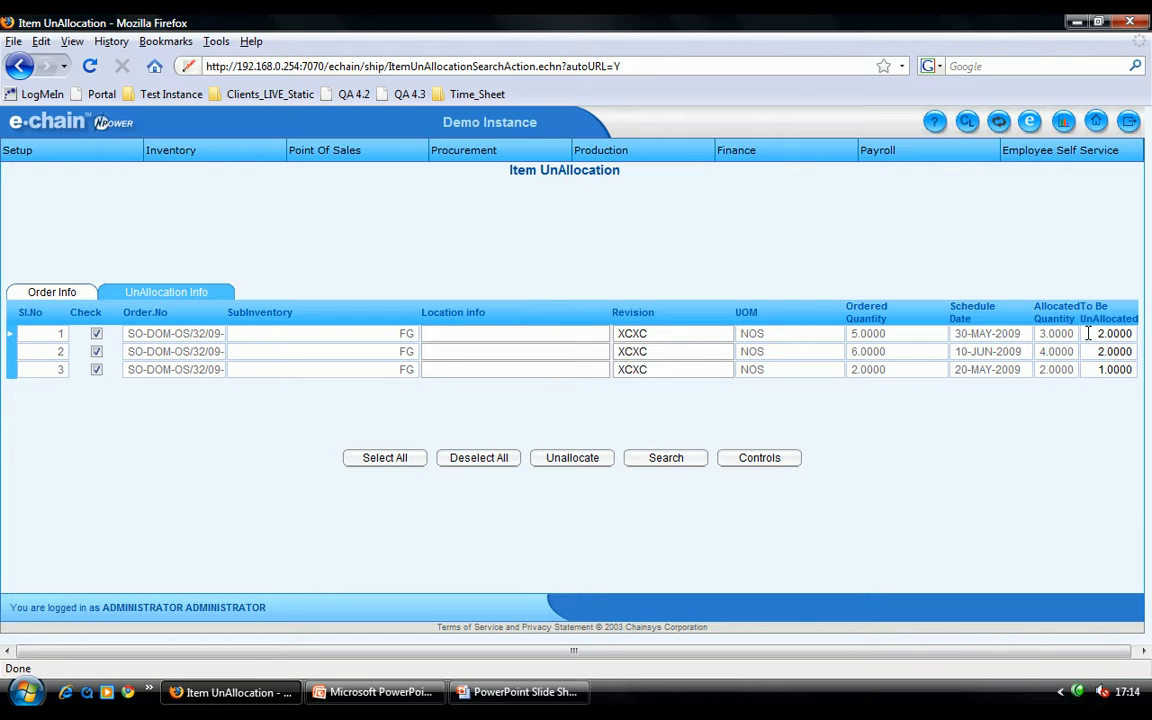
{"action": "key", "text": "Delete"}
{"action": "type", "text": "1"}
Unmark line 3, set the quantity to be unallocated to 1 on line 2, and unallocate the two marked lines.
{"action": "left_click", "coordinate": [1100, 351]}
{"action": "left_click", "coordinate": [95, 351]}
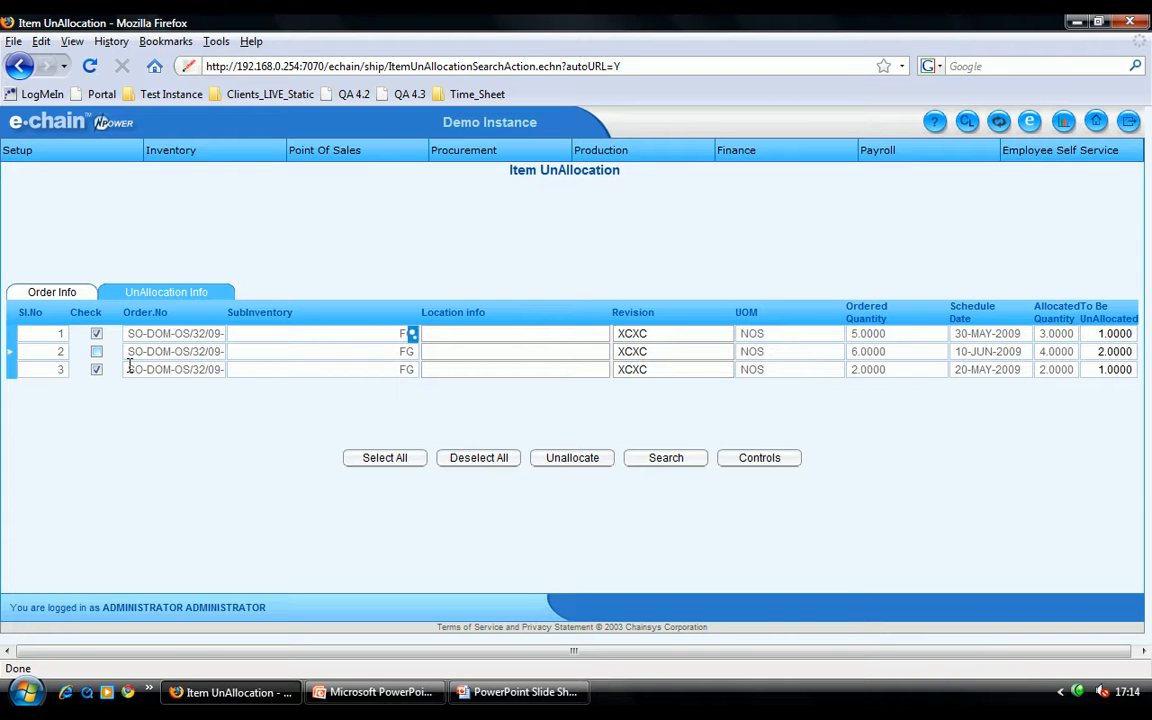
{"action": "left_click", "coordinate": [1092, 356]}
{"action": "left_click", "coordinate": [96, 369]}
{"action": "left_click", "coordinate": [96, 351]}
{"action": "left_click", "coordinate": [1097, 352]}
{"action": "key", "text": "Delete"}
{"action": "type", "text": "1"}
{"action": "left_click", "coordinate": [590, 458]}
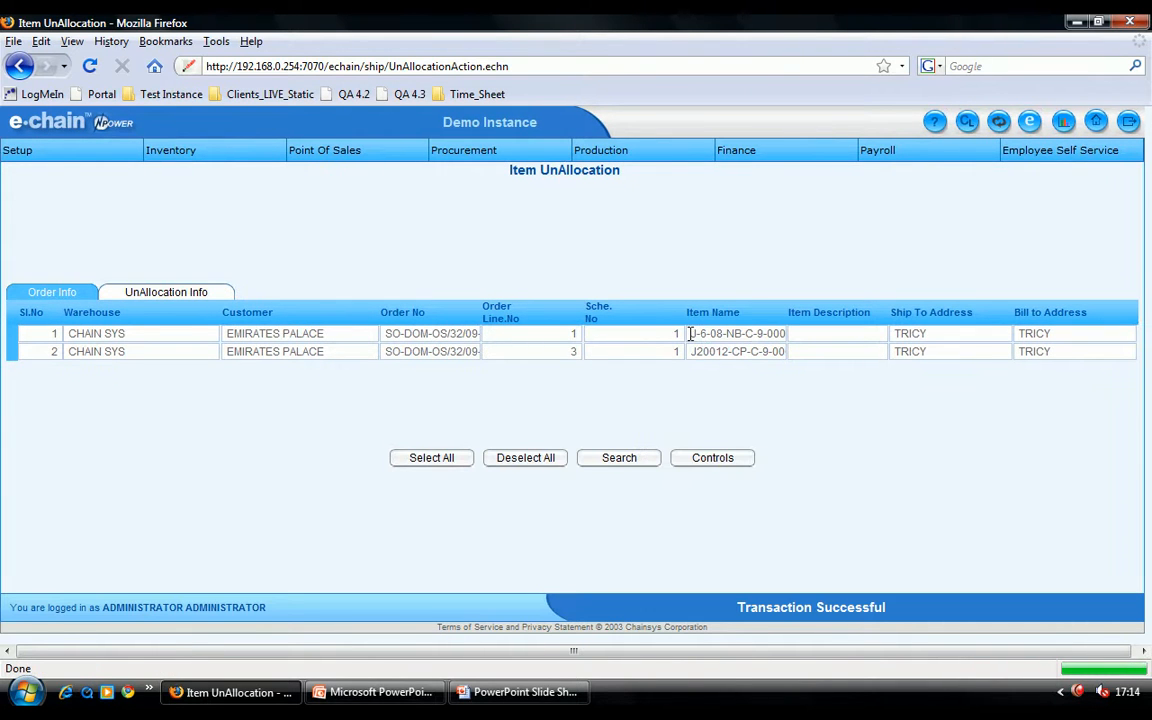
Review the unallocated lines, and search the quantity on hand of item J-6-08-NB-C-9-0001 in warehouse CHAIN SYS.
{"action": "left_click_drag", "start_coordinate": [690, 333], "coordinate": [813, 343]}
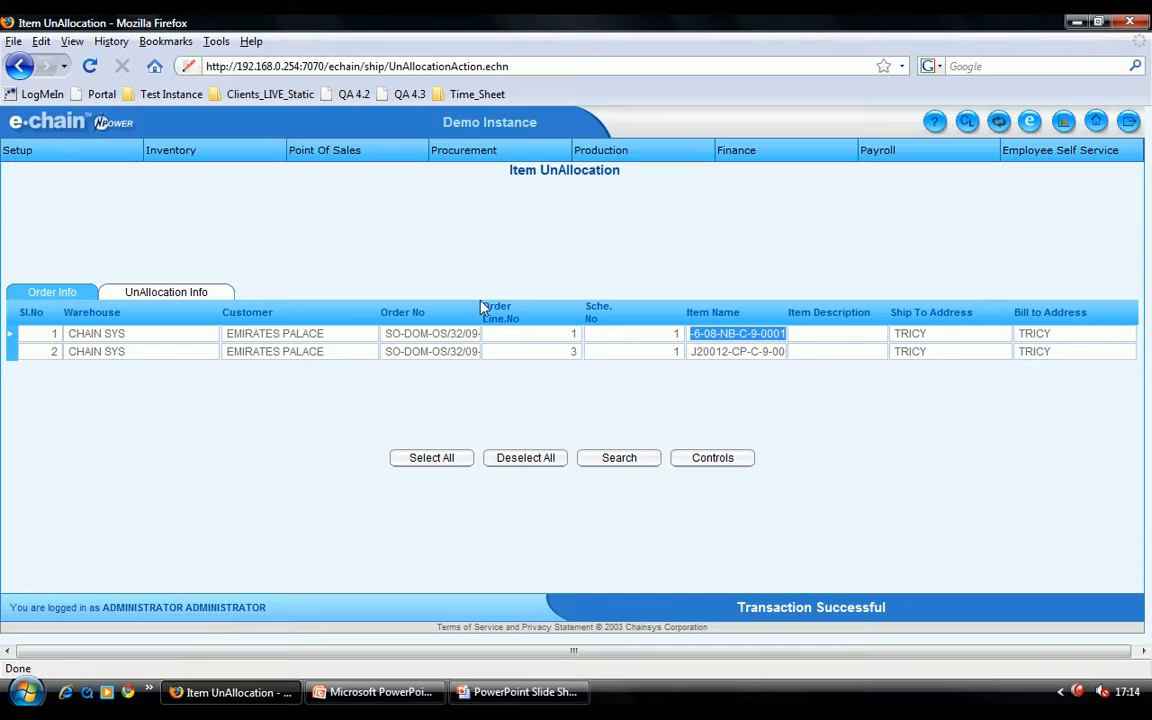
{"action": "left_click", "coordinate": [112, 288]}
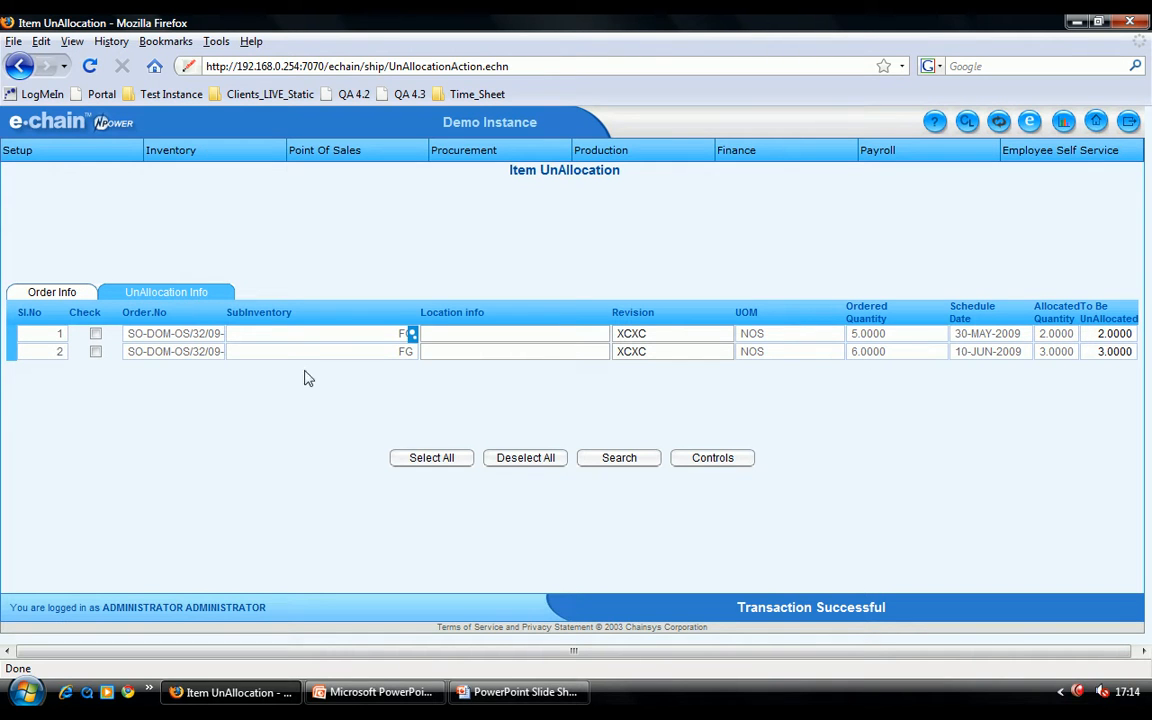
{"action": "left_click", "coordinate": [184, 157]}
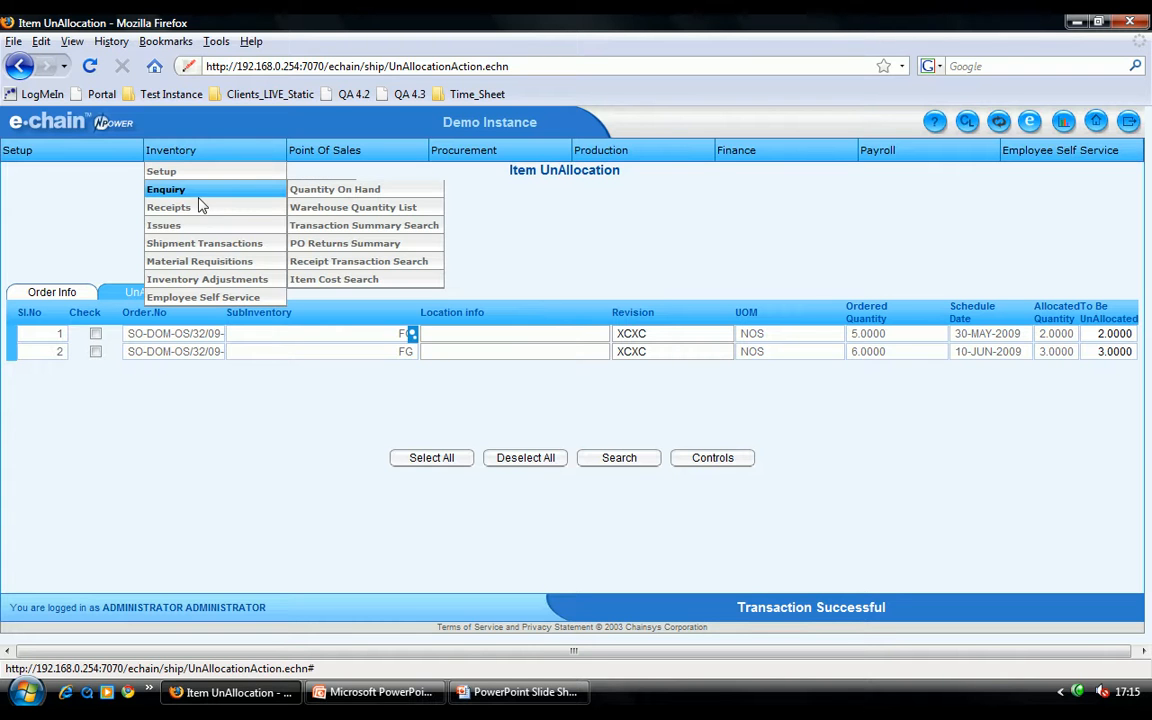
{"action": "left_click", "coordinate": [360, 189]}
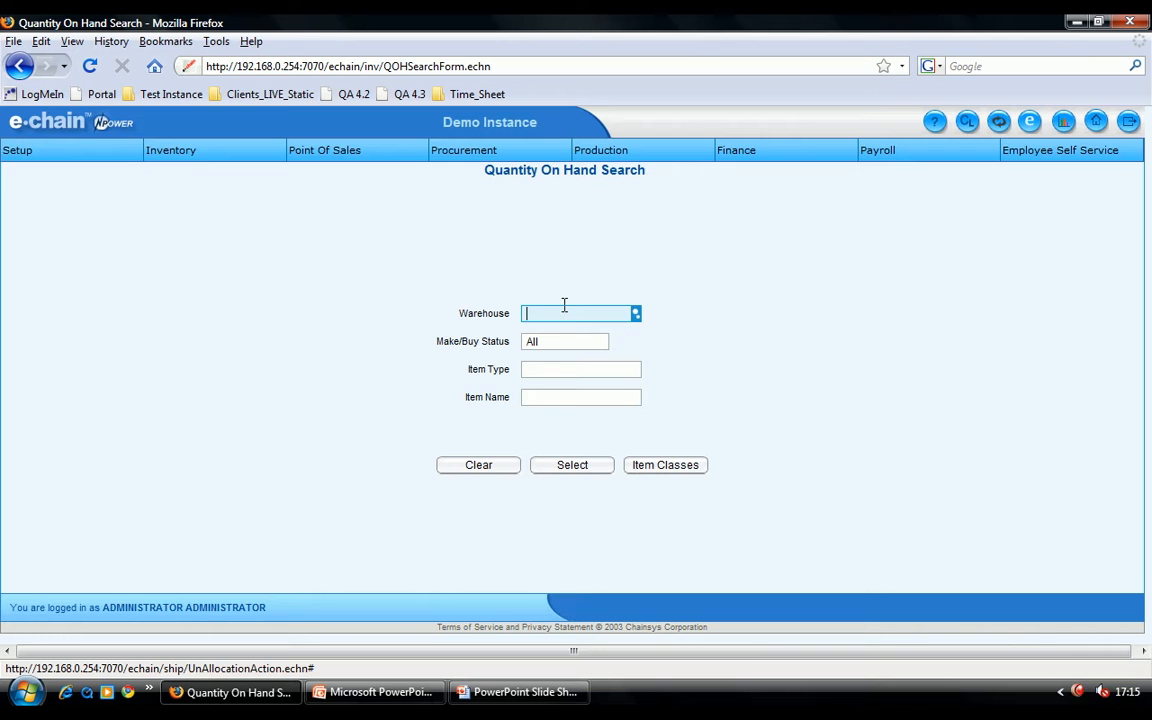
{"action": "left_click", "coordinate": [566, 312]}
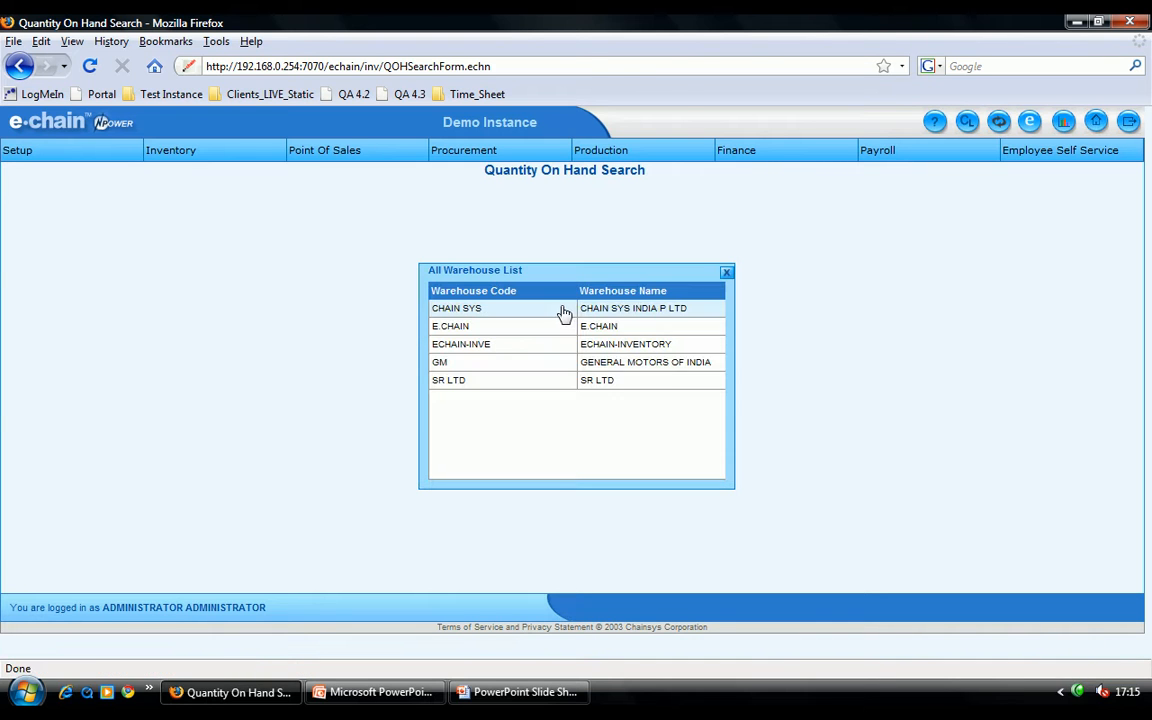
{"action": "left_click", "coordinate": [566, 310]}
{"action": "left_click", "coordinate": [547, 391]}
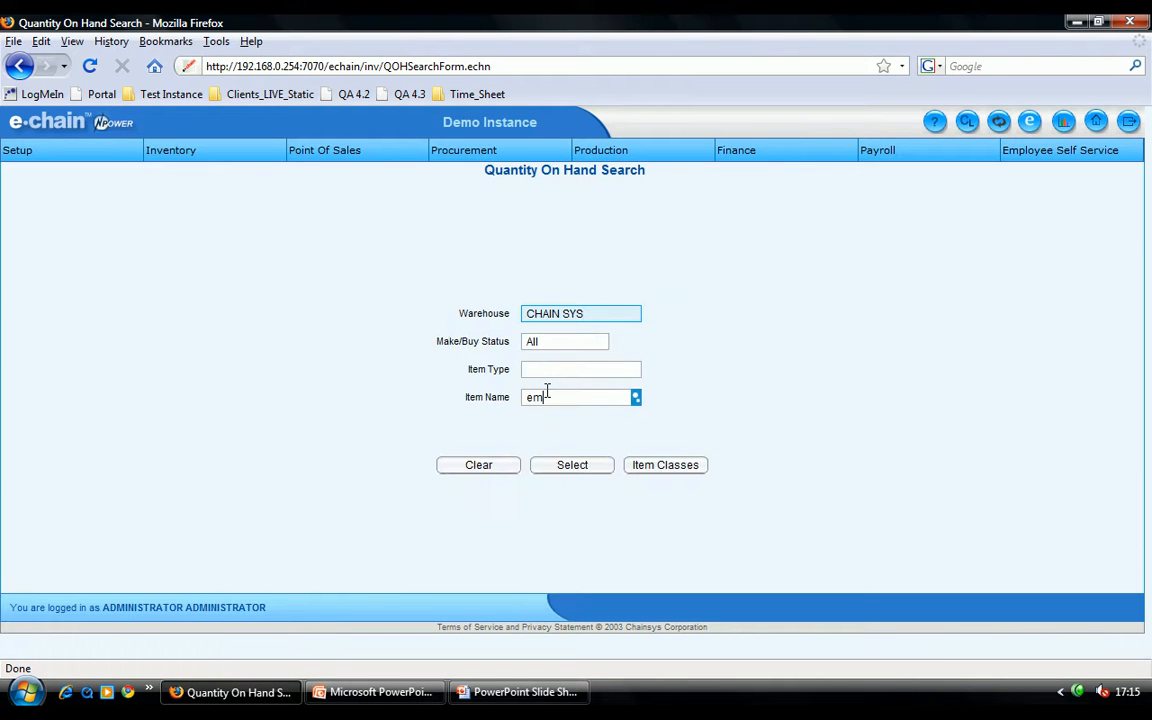
{"action": "type", "text": "e"}
{"action": "key", "text": "Return"}
{"action": "left_click", "coordinate": [548, 392]}
{"action": "left_click", "coordinate": [577, 469]}
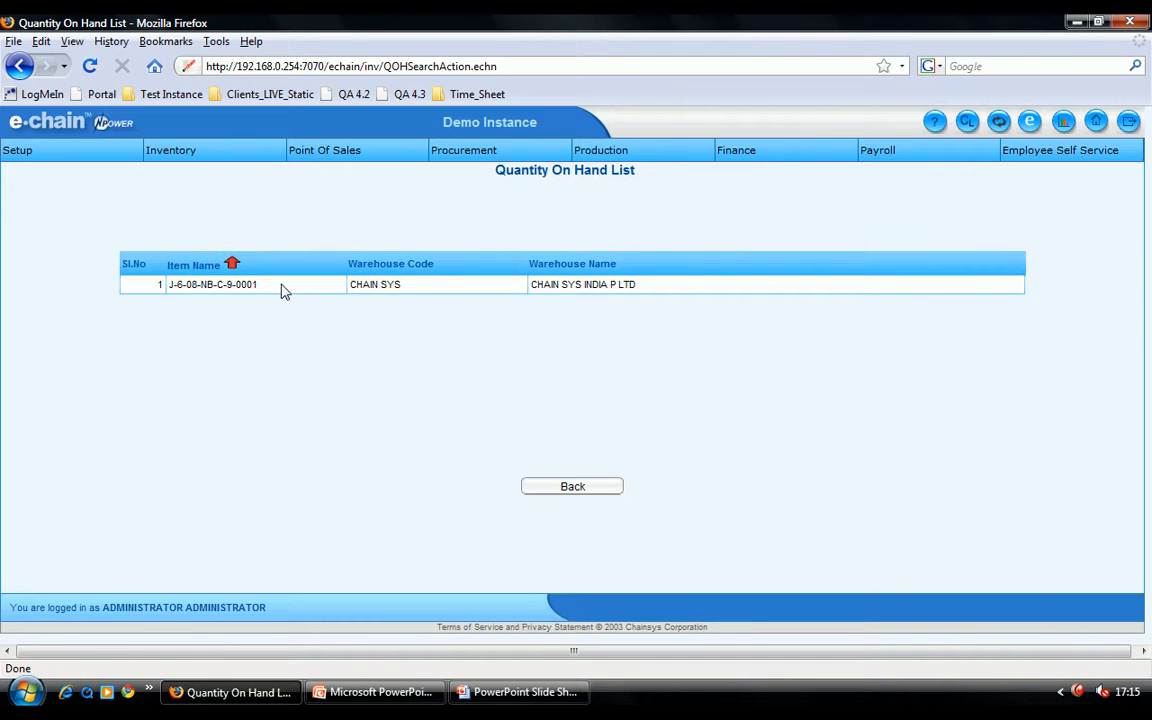
Open the on-hand record of item J-6-08-NB-C-9-0001 and examine its allocated and reserved quantities.
{"action": "left_click", "coordinate": [287, 285]}
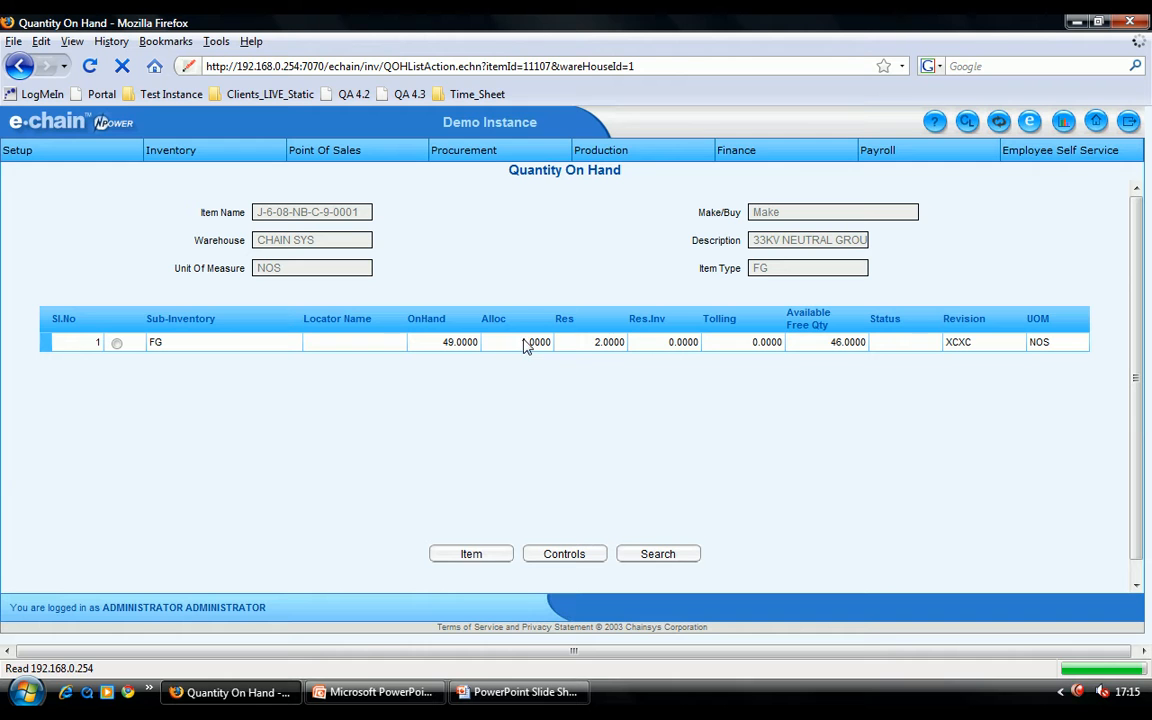
{"action": "left_click_drag", "start_coordinate": [512, 340], "coordinate": [577, 354]}
{"action": "left_click", "coordinate": [592, 343]}
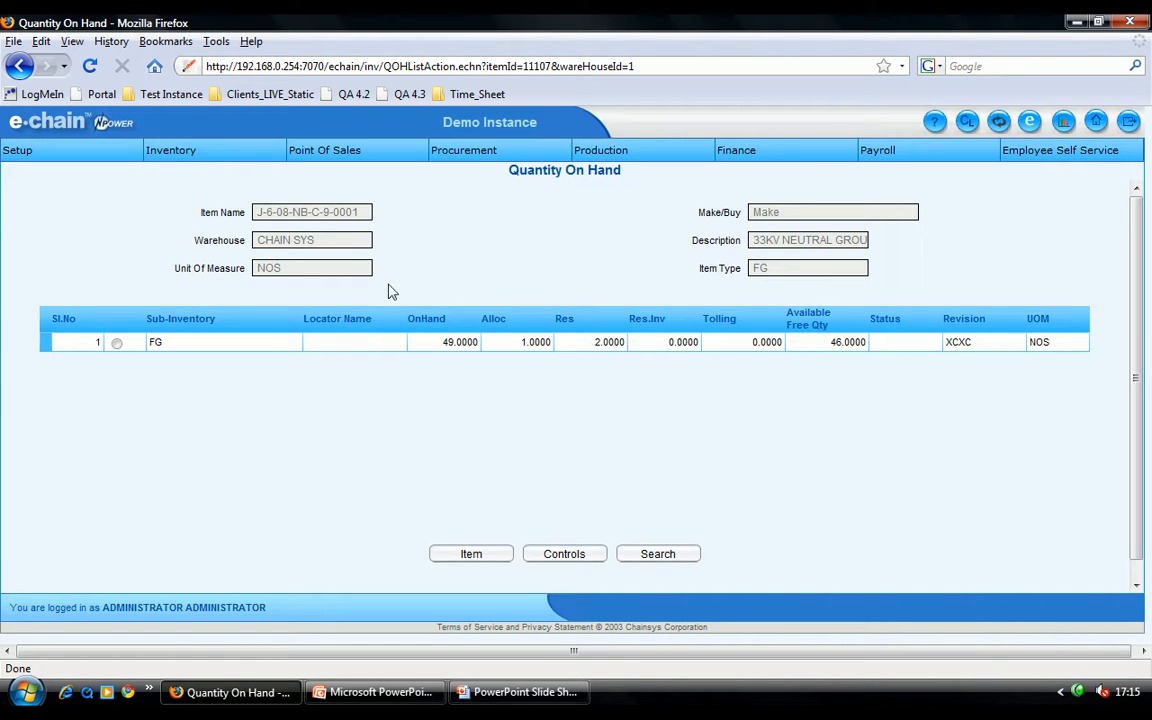
Open the Item Shipping Search and fill in warehouse CHAIN SYS and the EMIRATES PALACE sales order's number.
{"action": "left_click", "coordinate": [197, 156]}
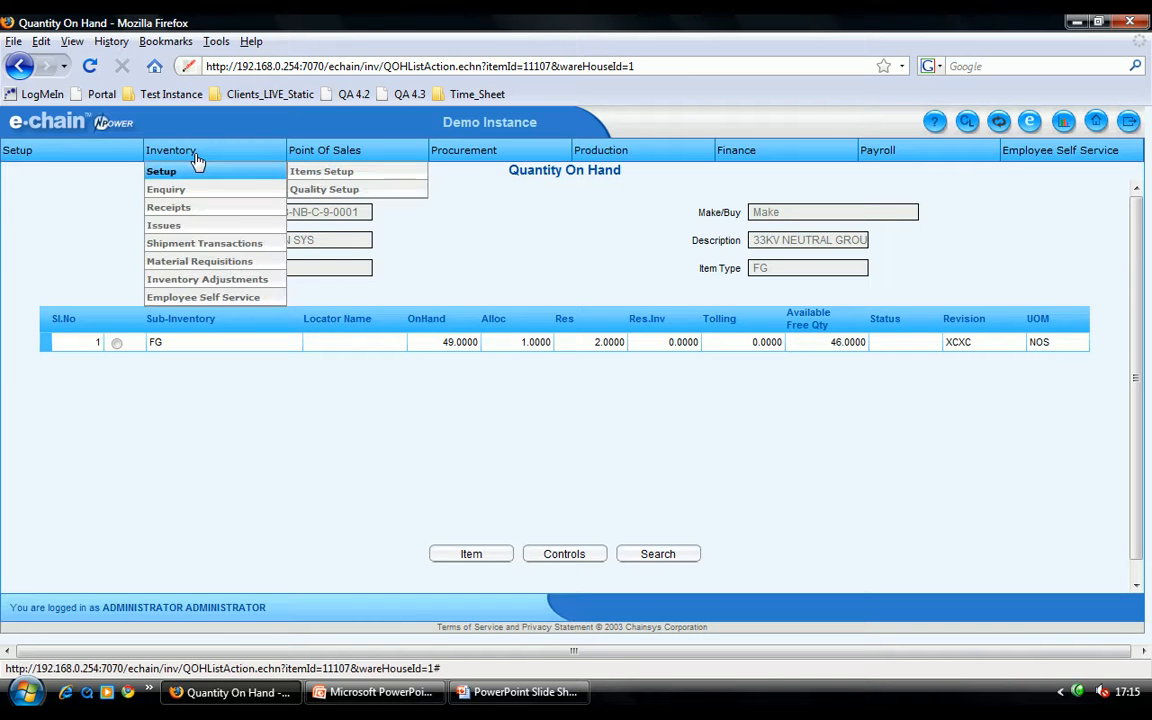
{"action": "mouse_move", "coordinate": [201, 215]}
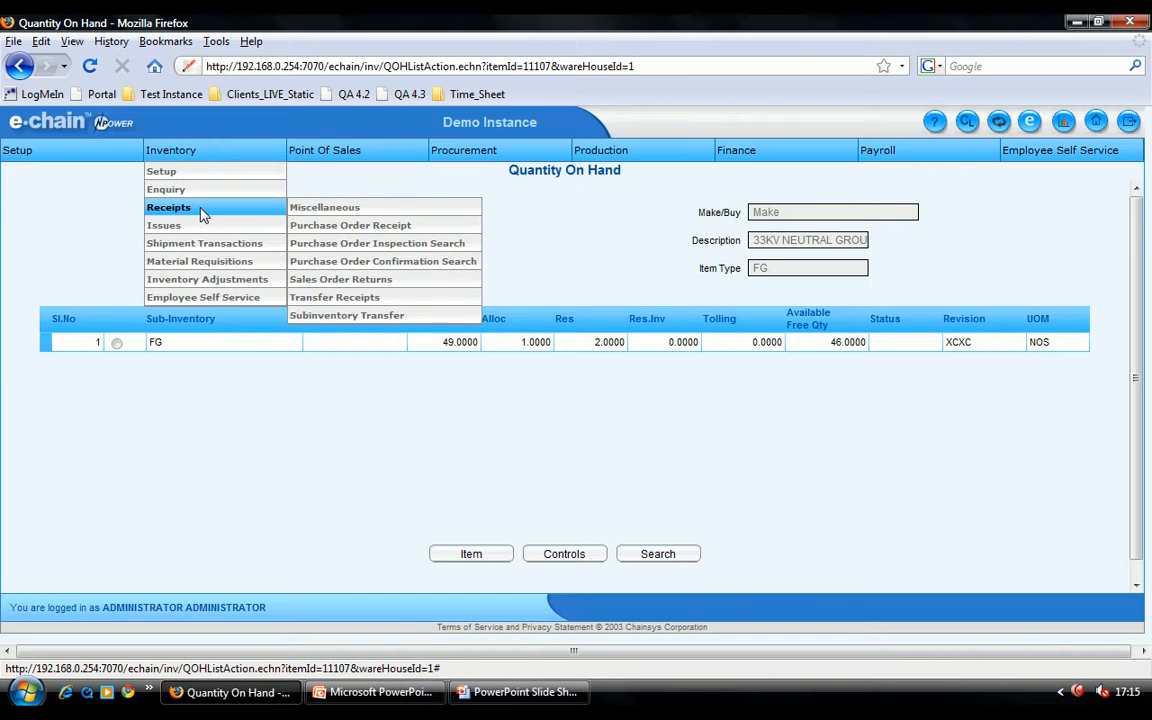
{"action": "mouse_move", "coordinate": [210, 251]}
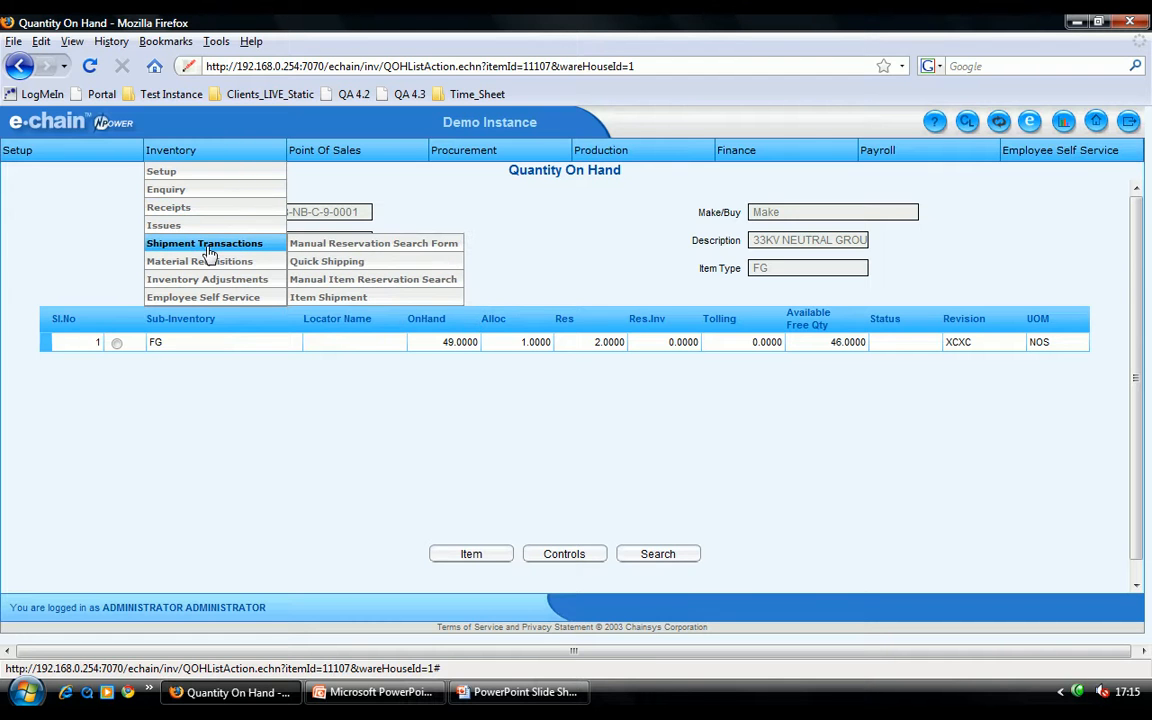
{"action": "left_click", "coordinate": [312, 266]}
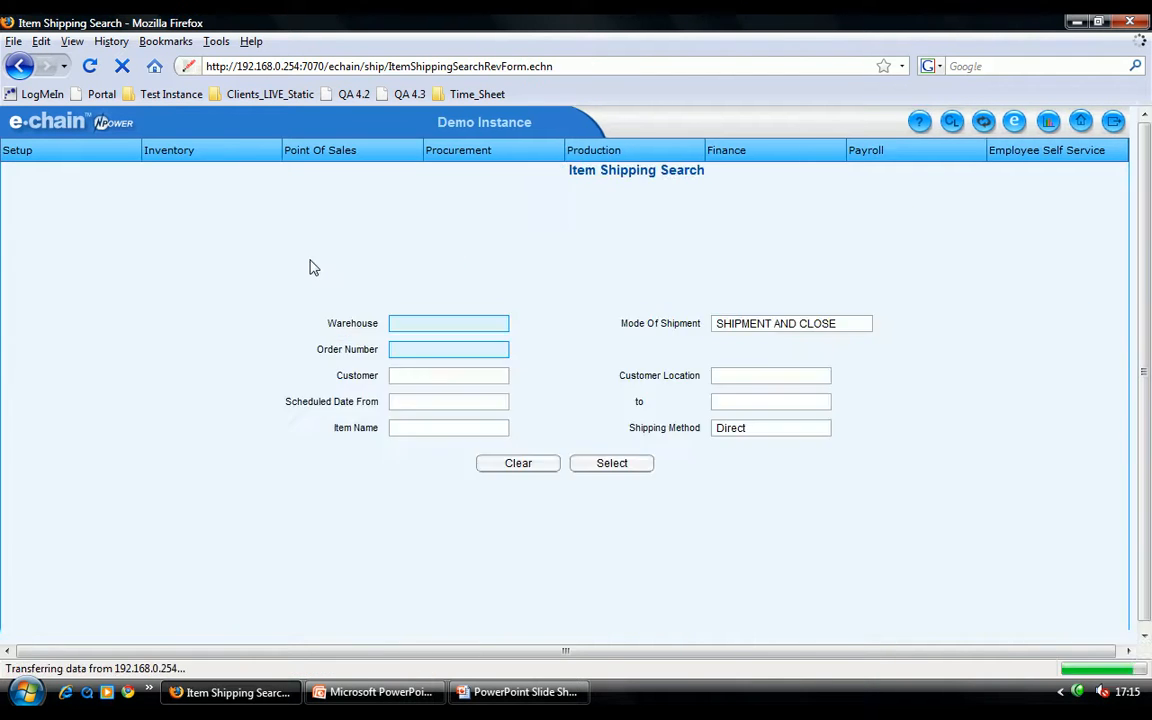
{"action": "left_click", "coordinate": [427, 306]}
{"action": "double_click", "coordinate": [427, 307]}
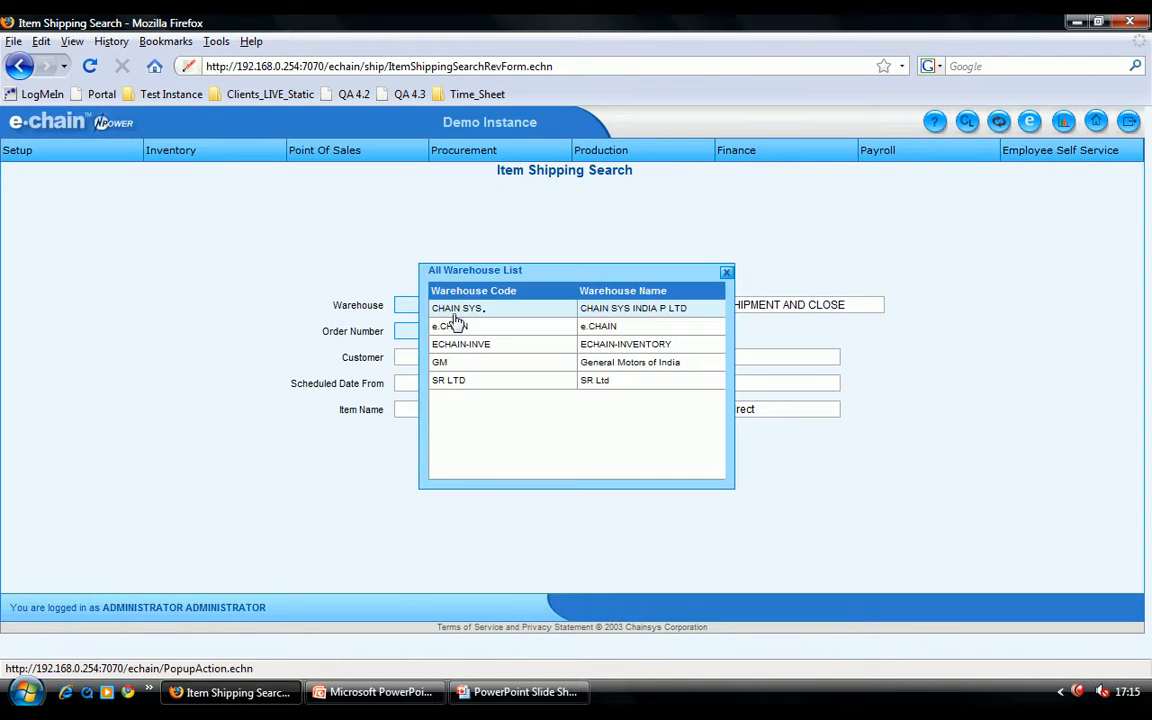
{"action": "left_click", "coordinate": [452, 330]}
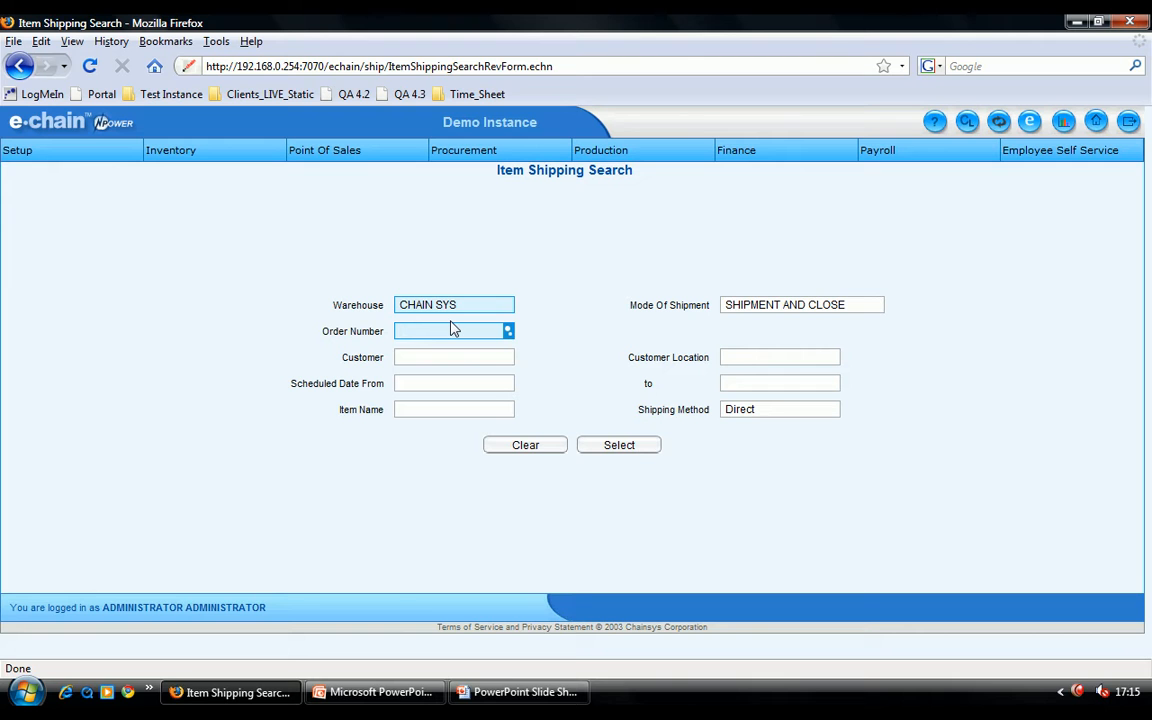
{"action": "type", "text": "%32%"}
{"action": "key", "text": "Tab"}
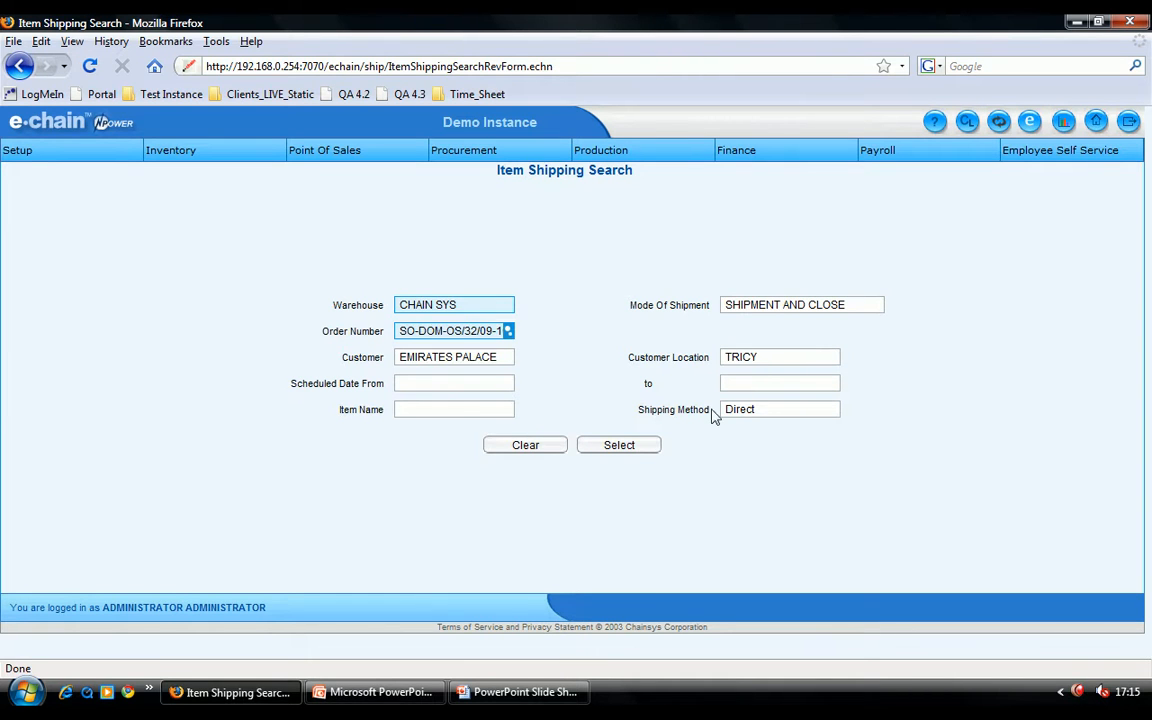
Set the shipping method to Allocation and retrieve the order's lines for shipping.
{"action": "left_click", "coordinate": [743, 413]}
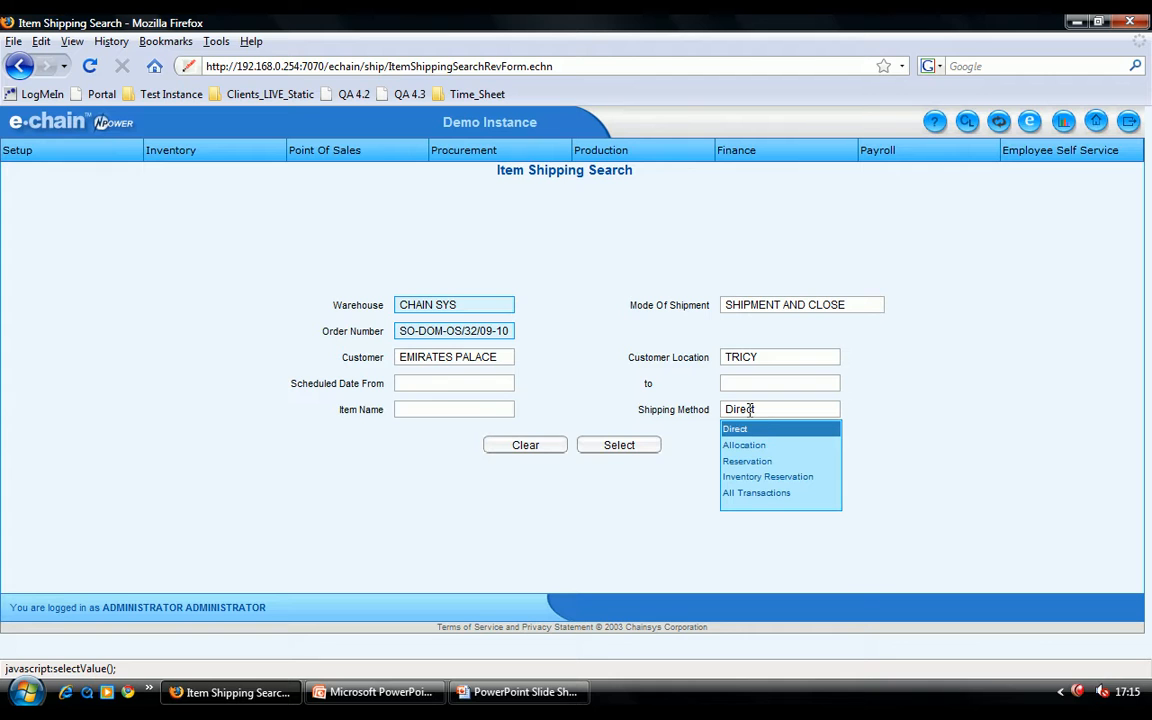
{"action": "left_click", "coordinate": [809, 451]}
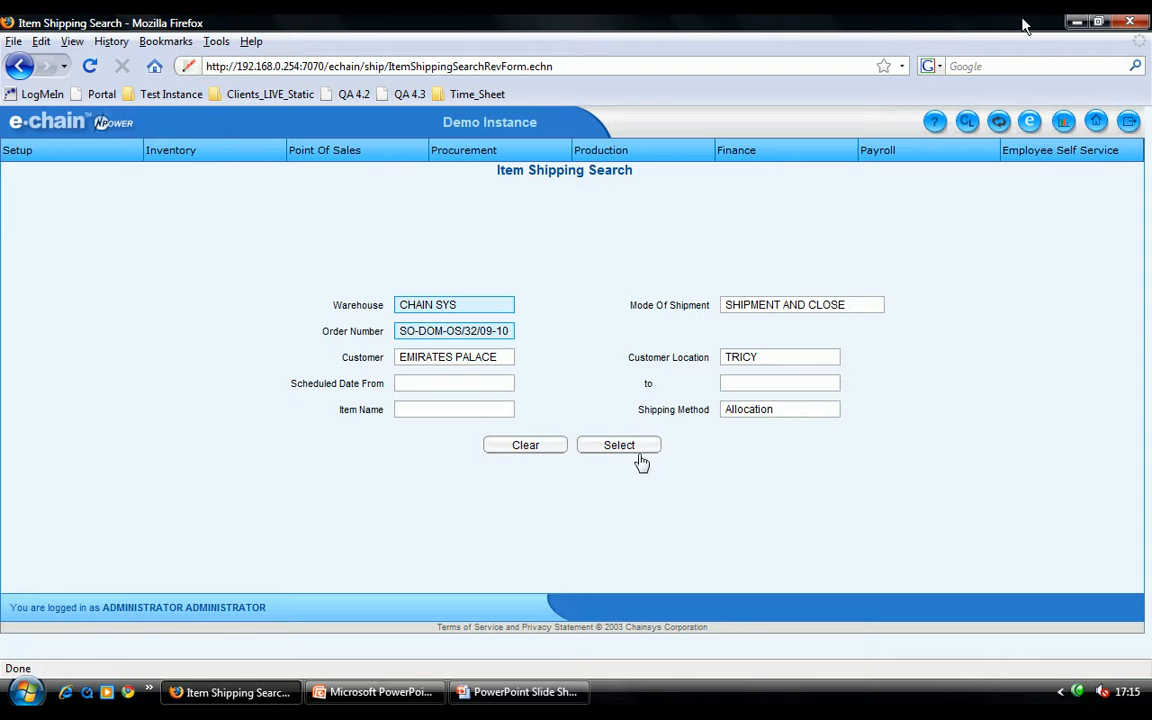
{"action": "left_click", "coordinate": [633, 445]}
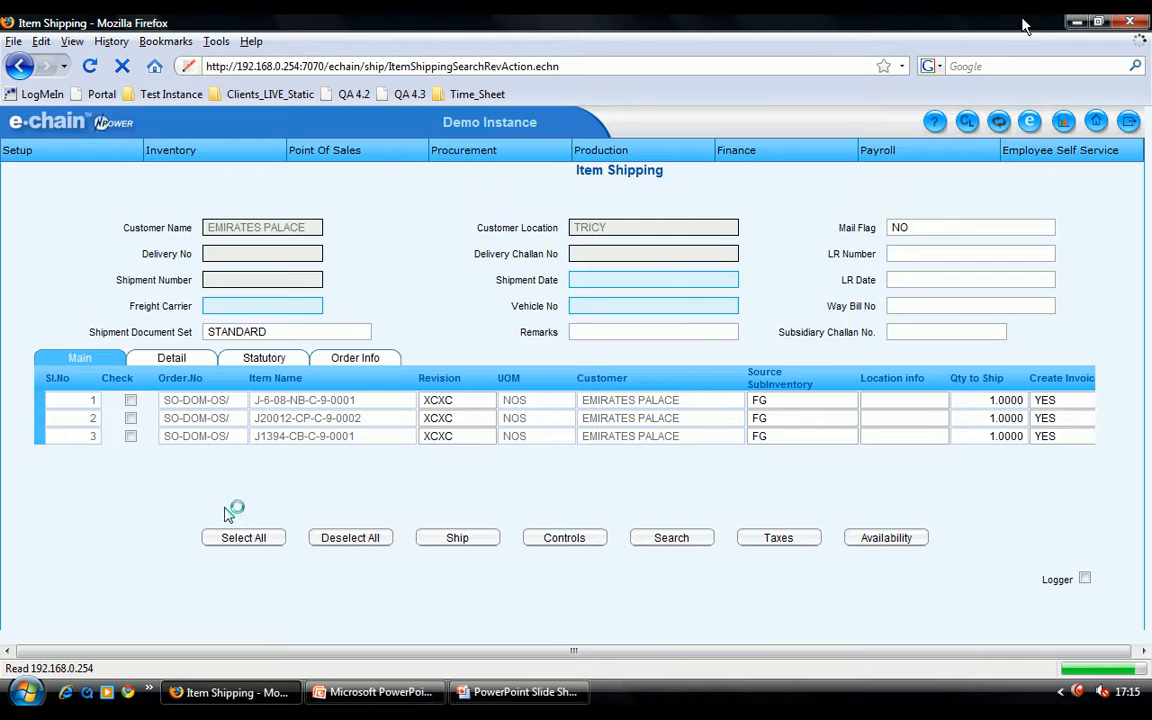
Select all of the order's lines for shipping and set Create Invoice to YES on the J20012-CP-C-9-0002 line.
{"action": "left_click", "coordinate": [247, 538]}
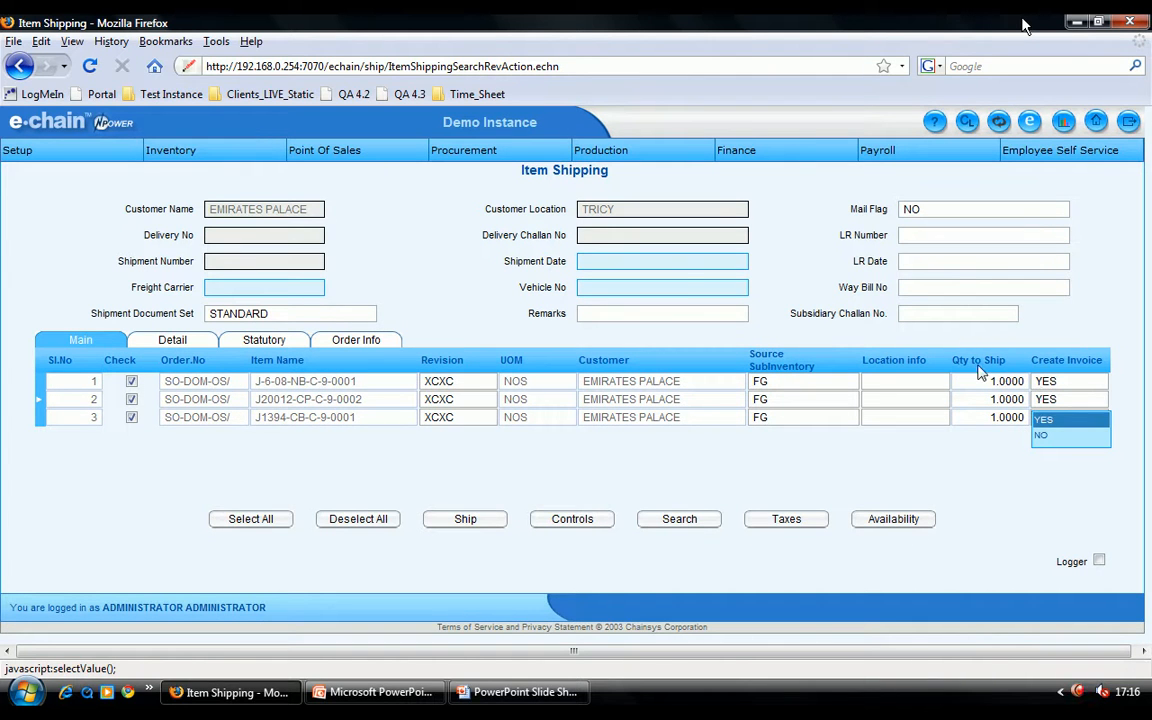
{"action": "left_click", "coordinate": [1074, 420]}
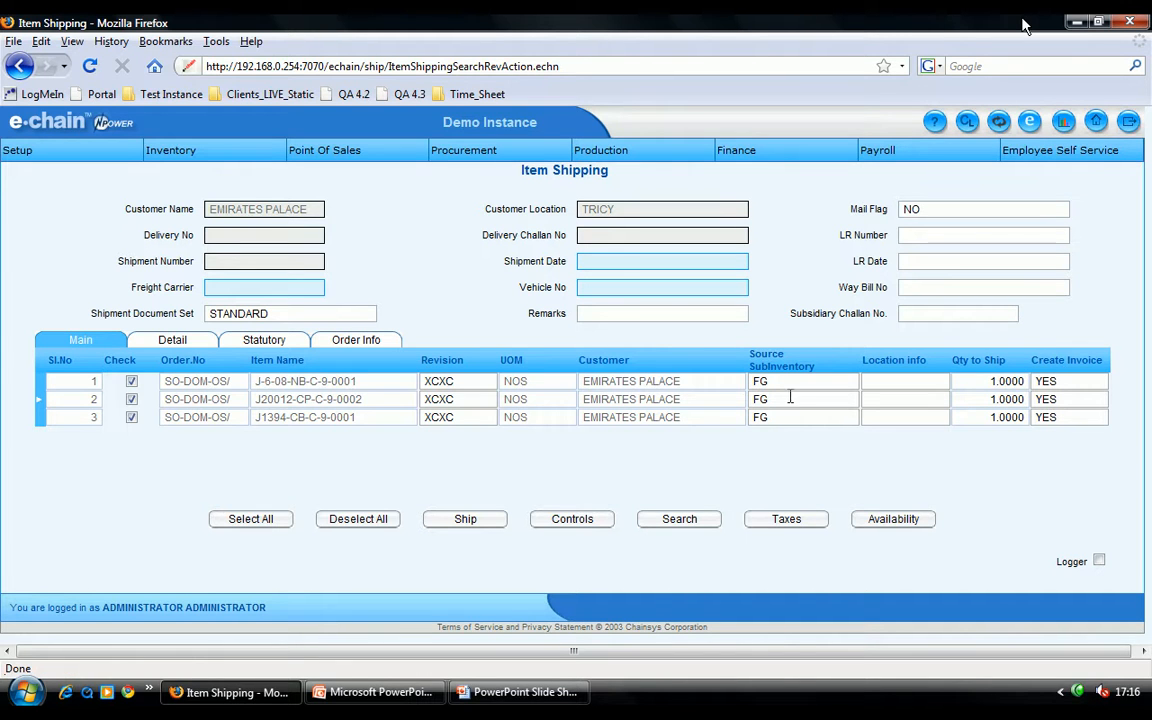
{"action": "left_click", "coordinate": [610, 260]}
{"action": "type", "text": "2"}
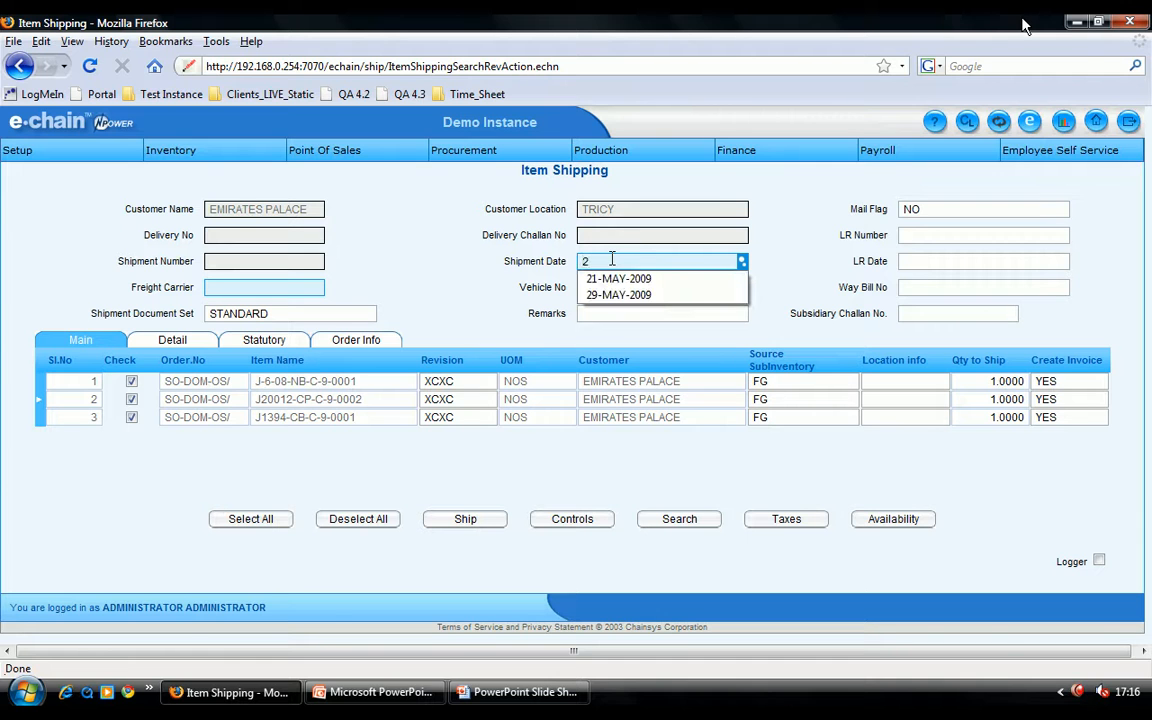
{"action": "type", "text": "1"}
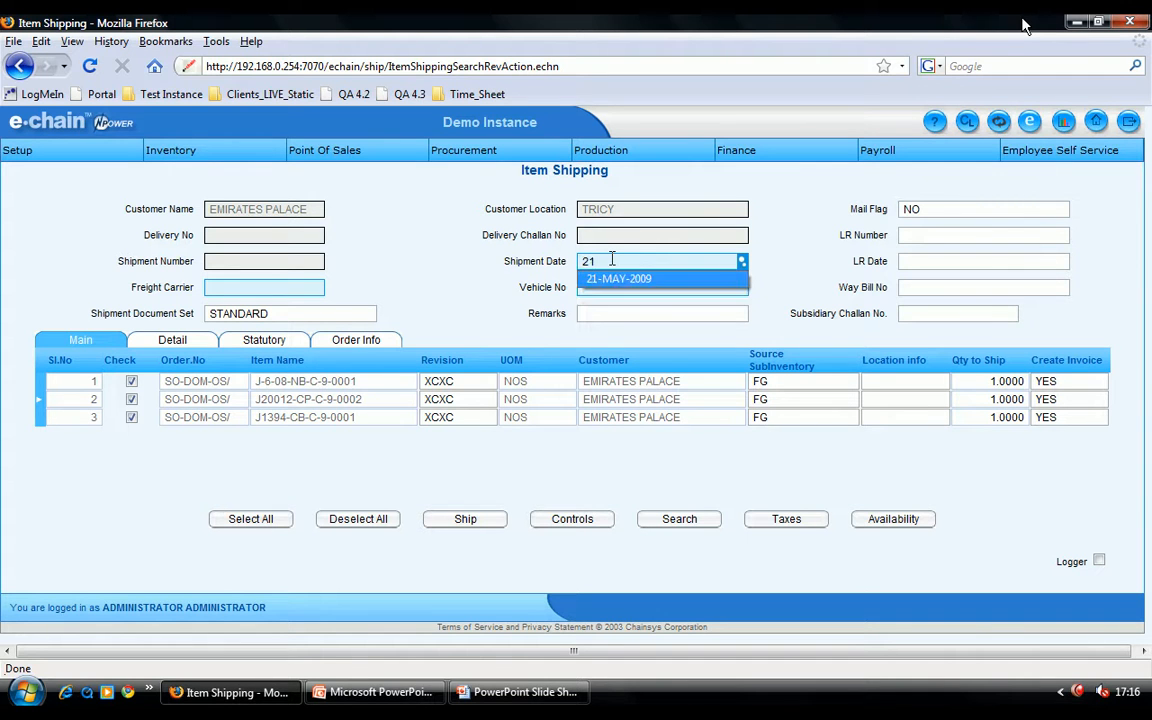
{"action": "key", "text": "Tab"}
{"action": "left_click", "coordinate": [308, 281]}
{"action": "left_click", "coordinate": [320, 287]}
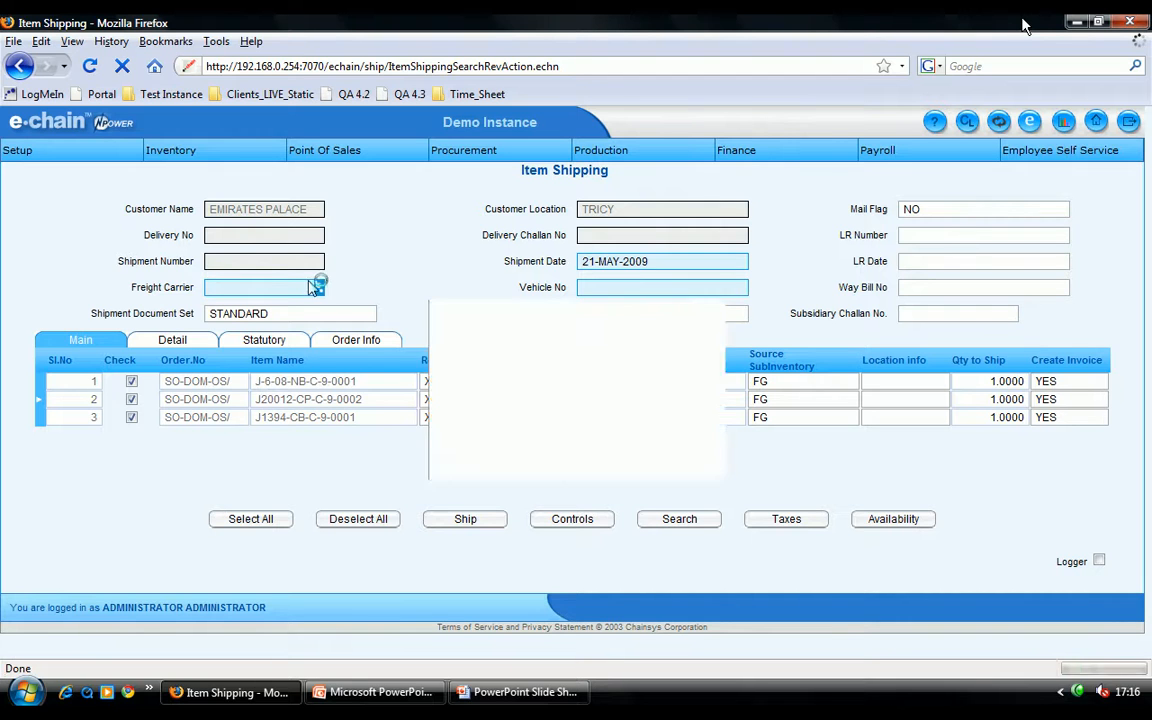
{"action": "left_click", "coordinate": [595, 287]}
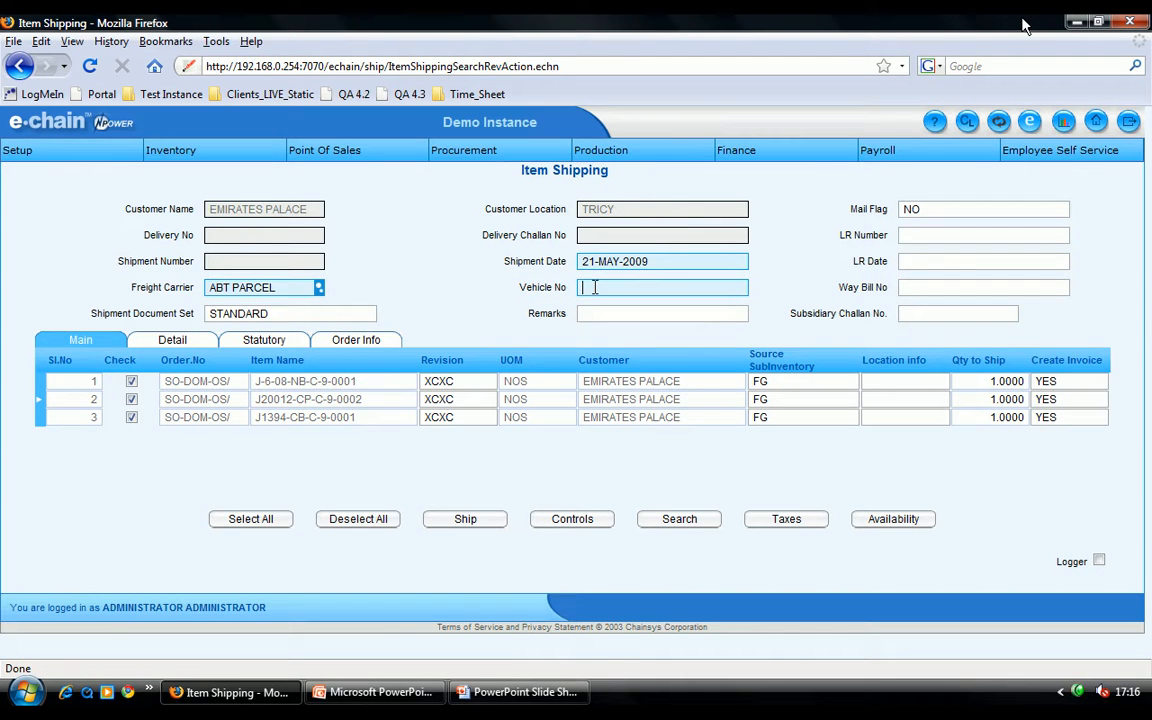
{"action": "left_click", "coordinate": [595, 287]}
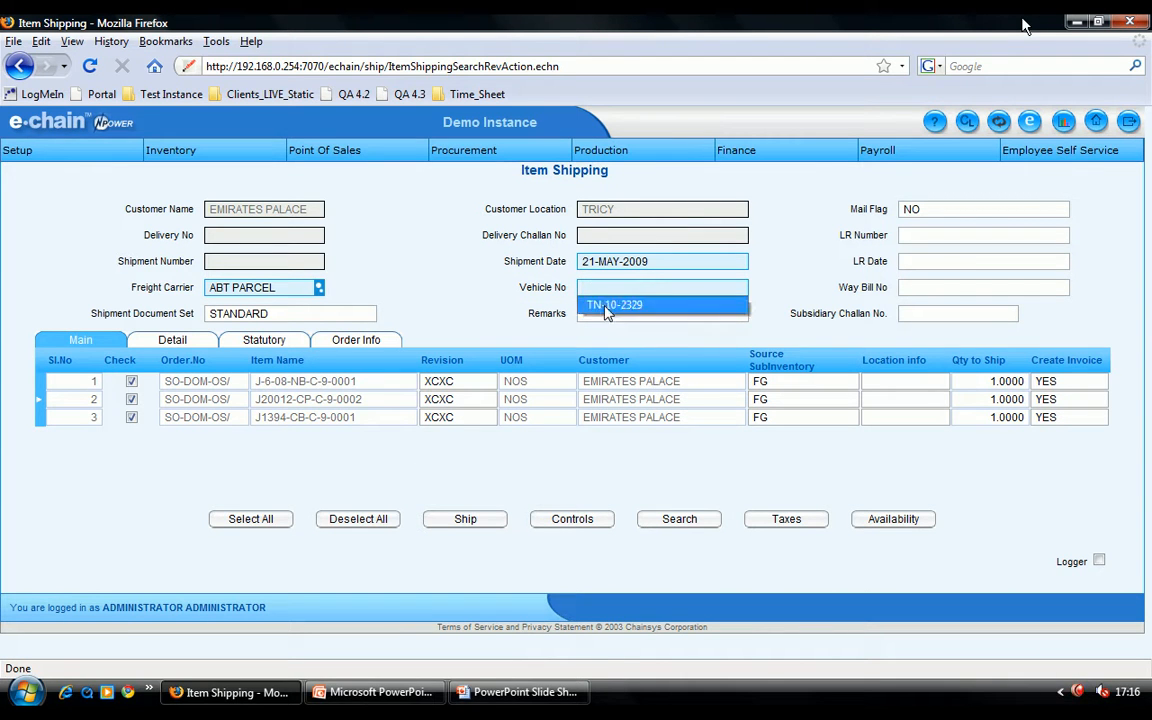